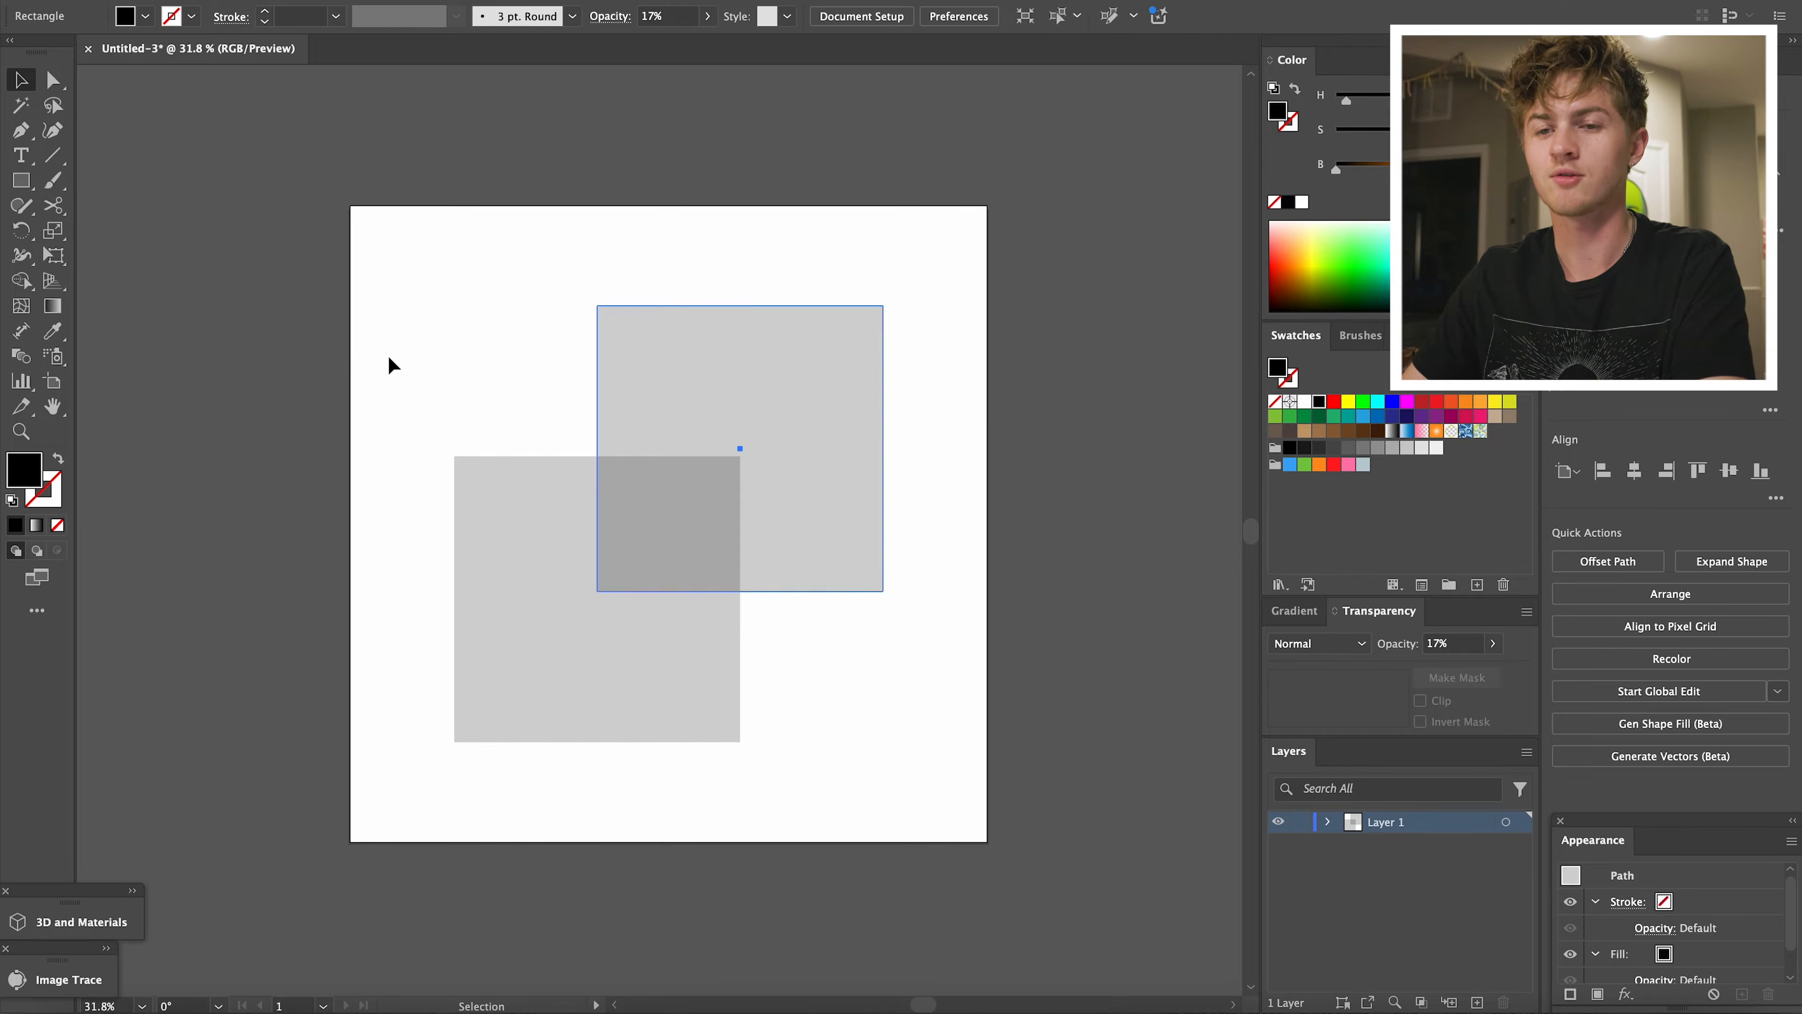
pyautogui.click(389, 358)
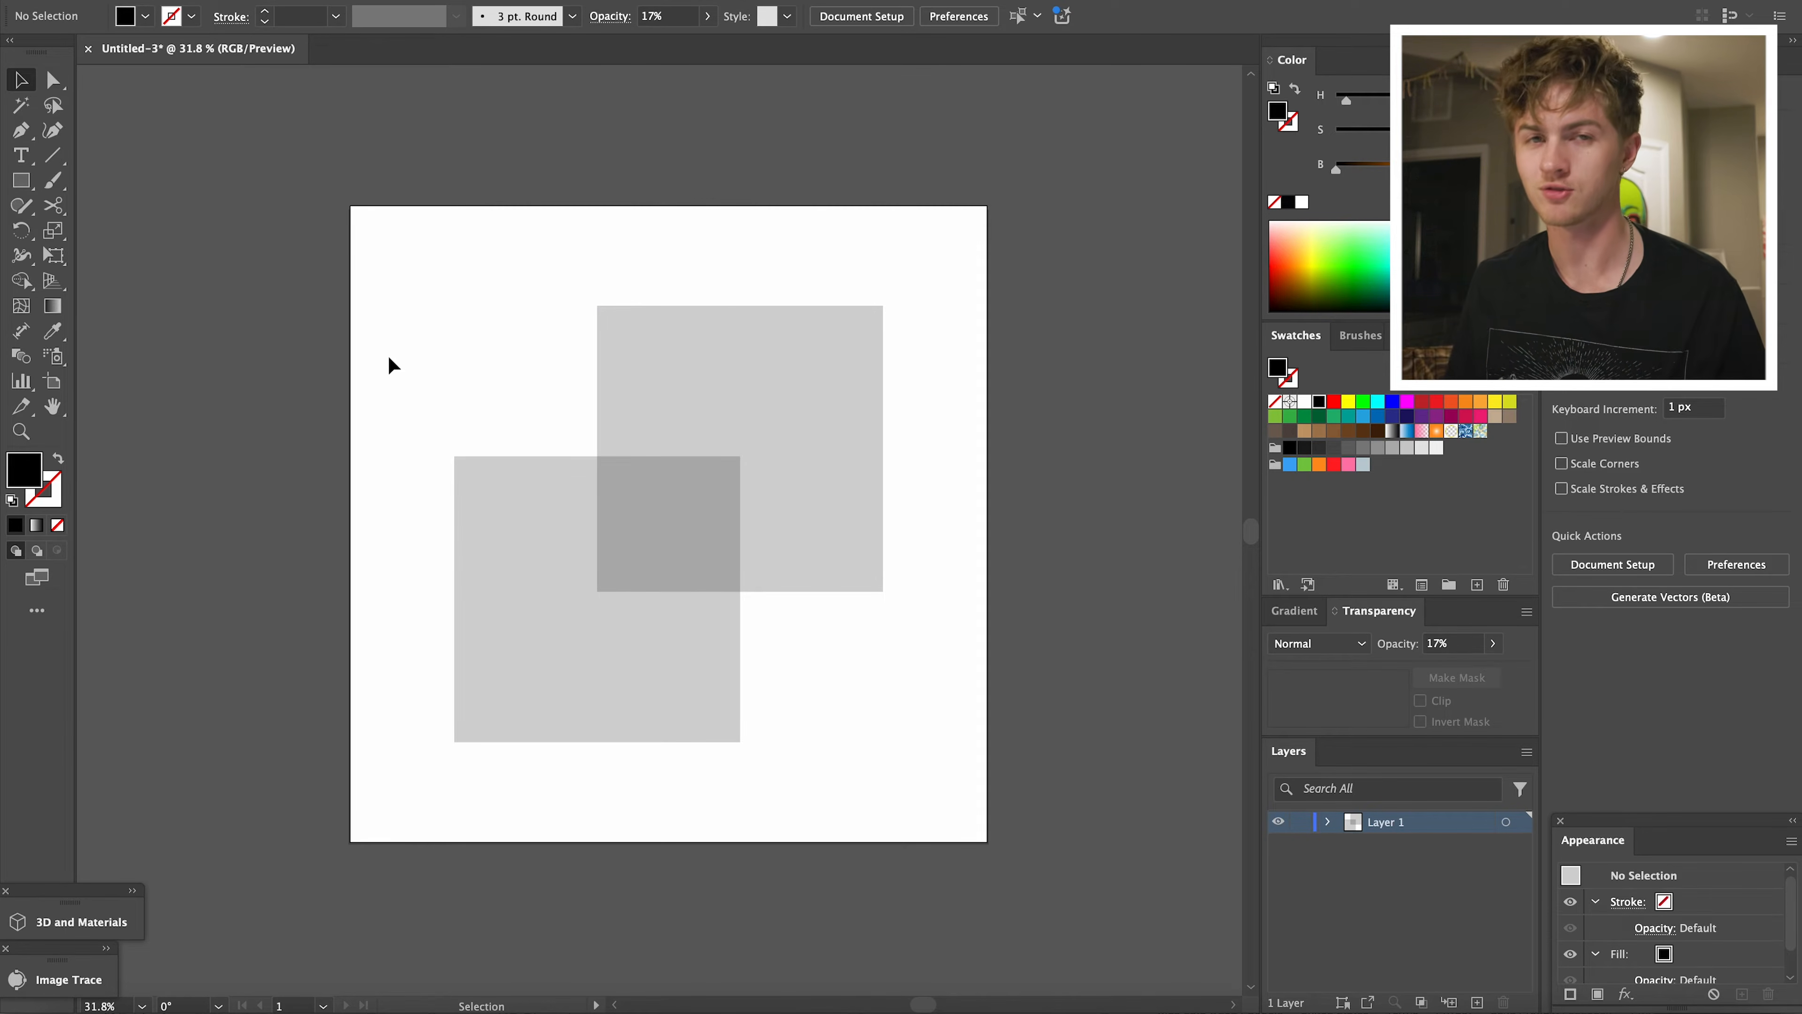
pyautogui.click(20, 282)
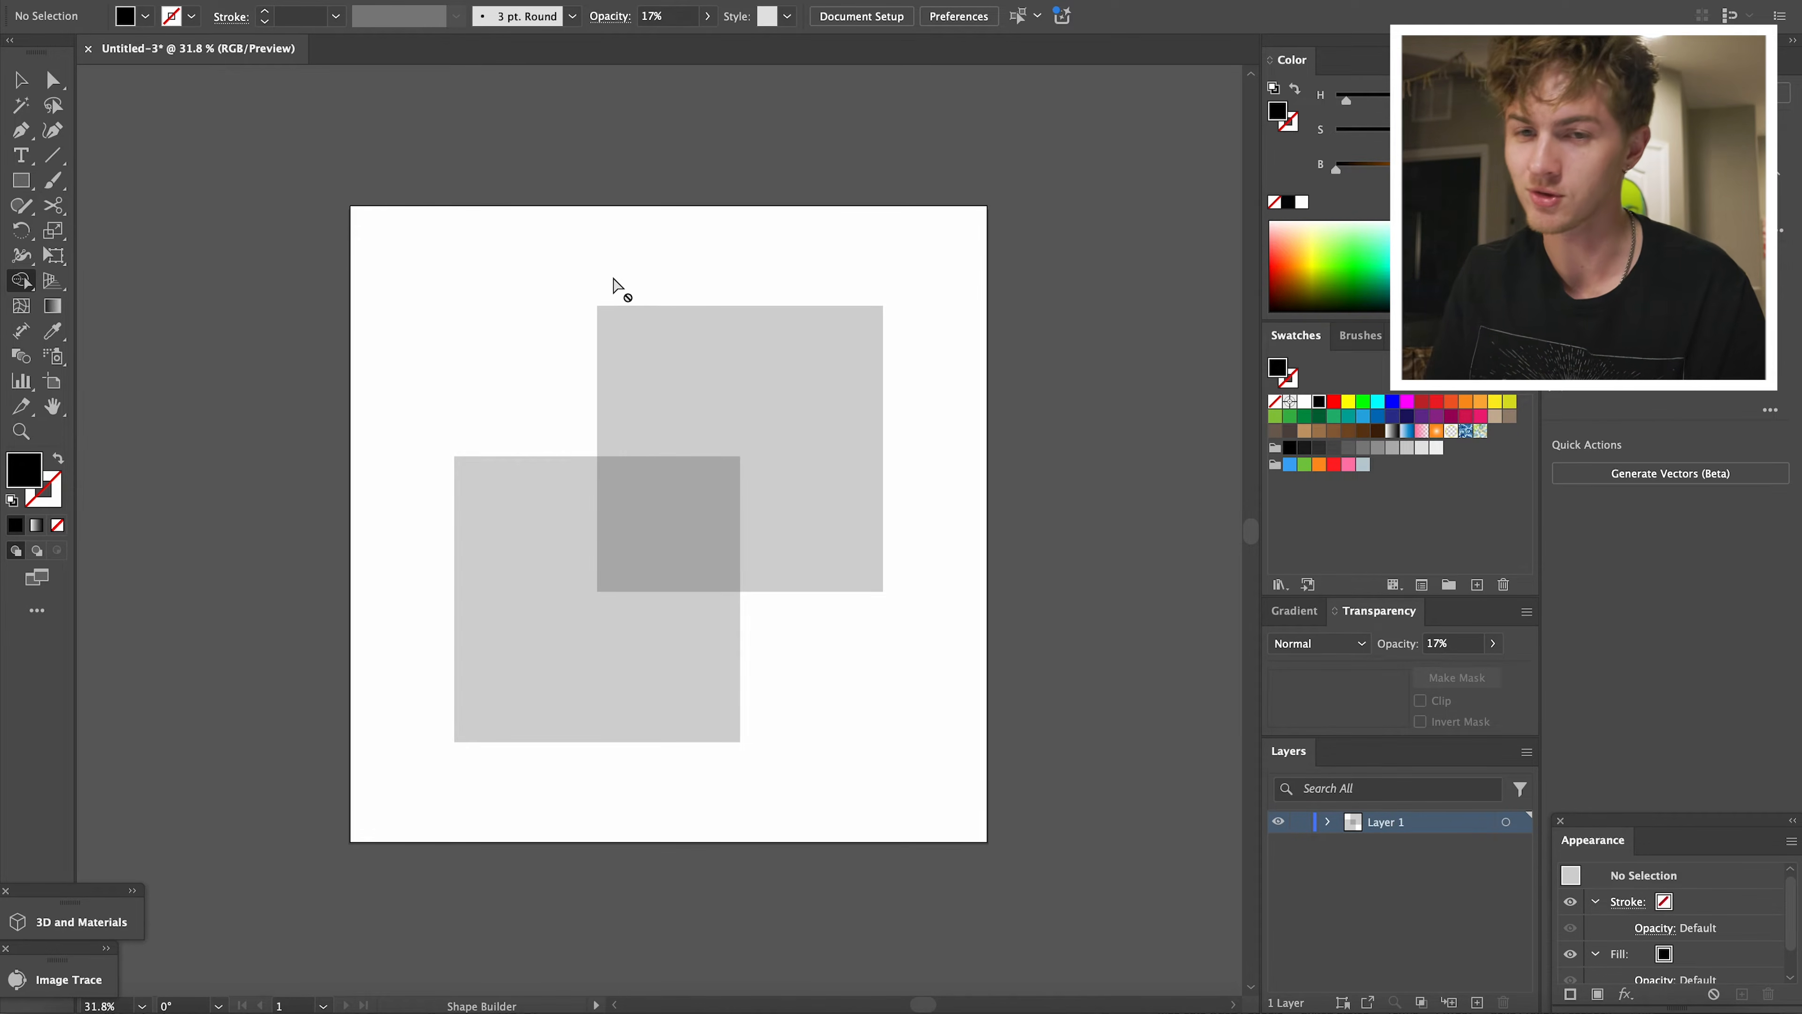
pyautogui.click(22, 83)
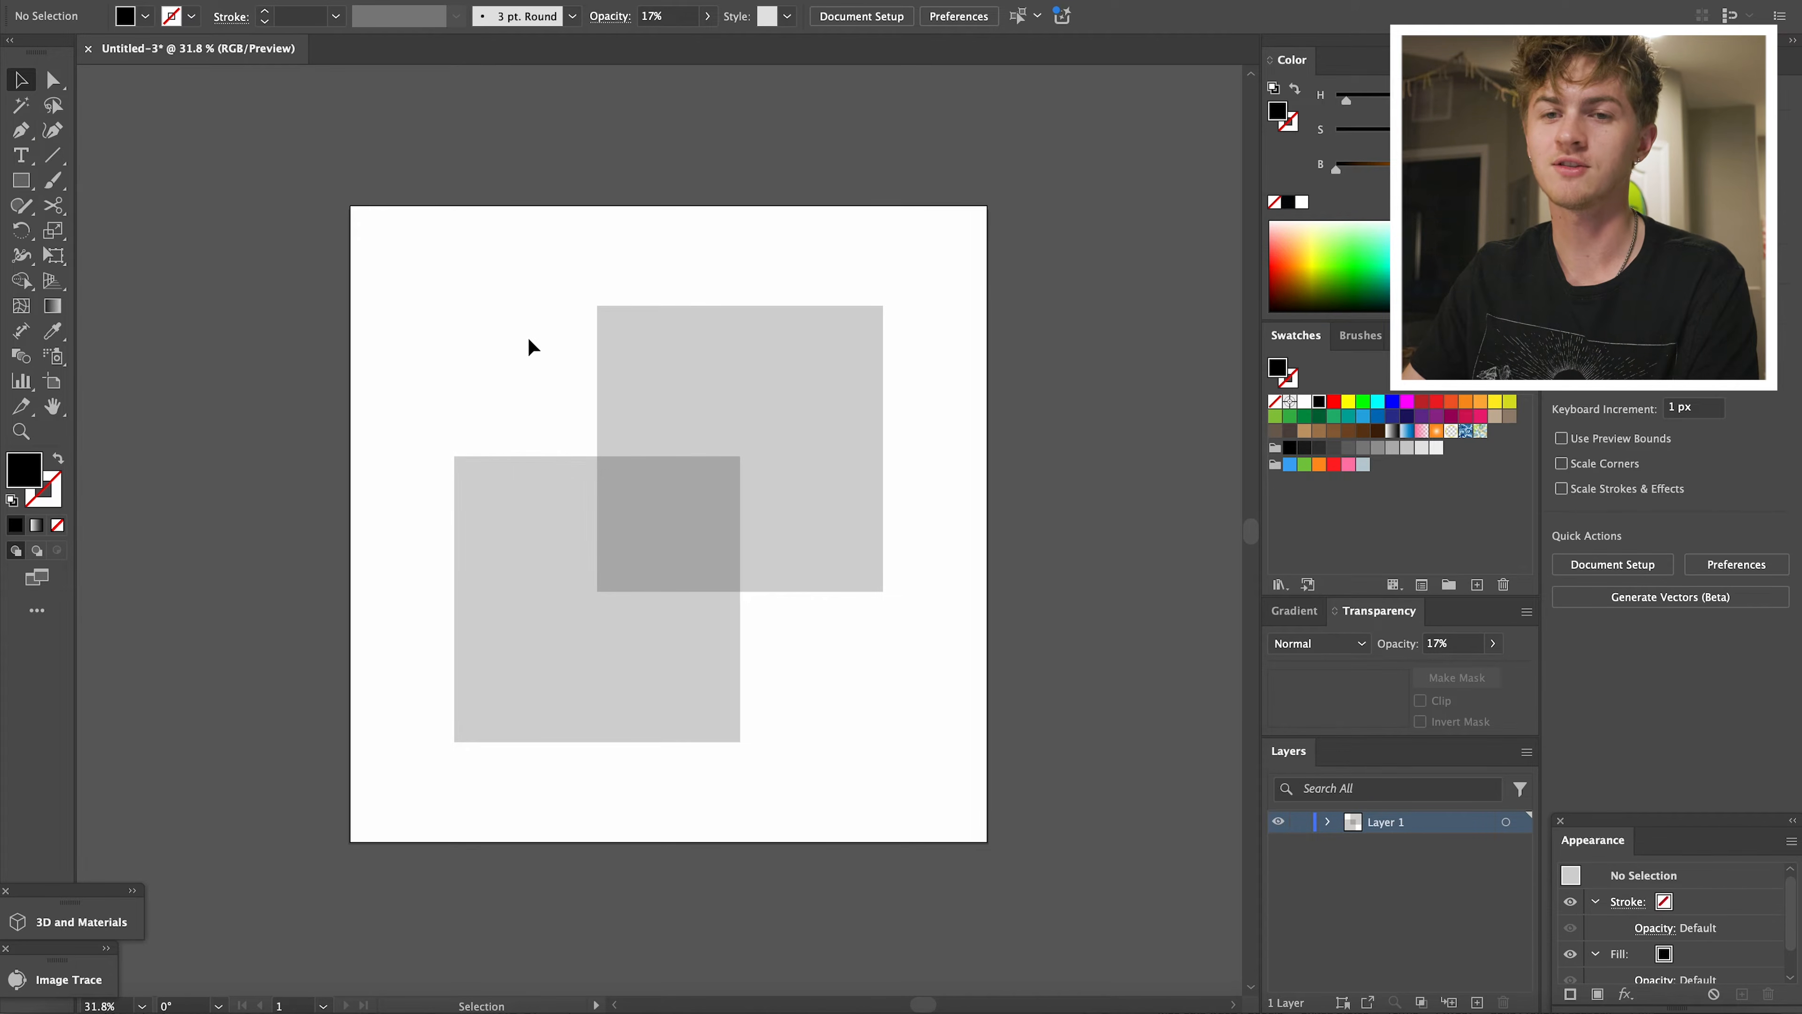
pyautogui.moveTo(962, 765); pyautogui.dragTo(395, 271)
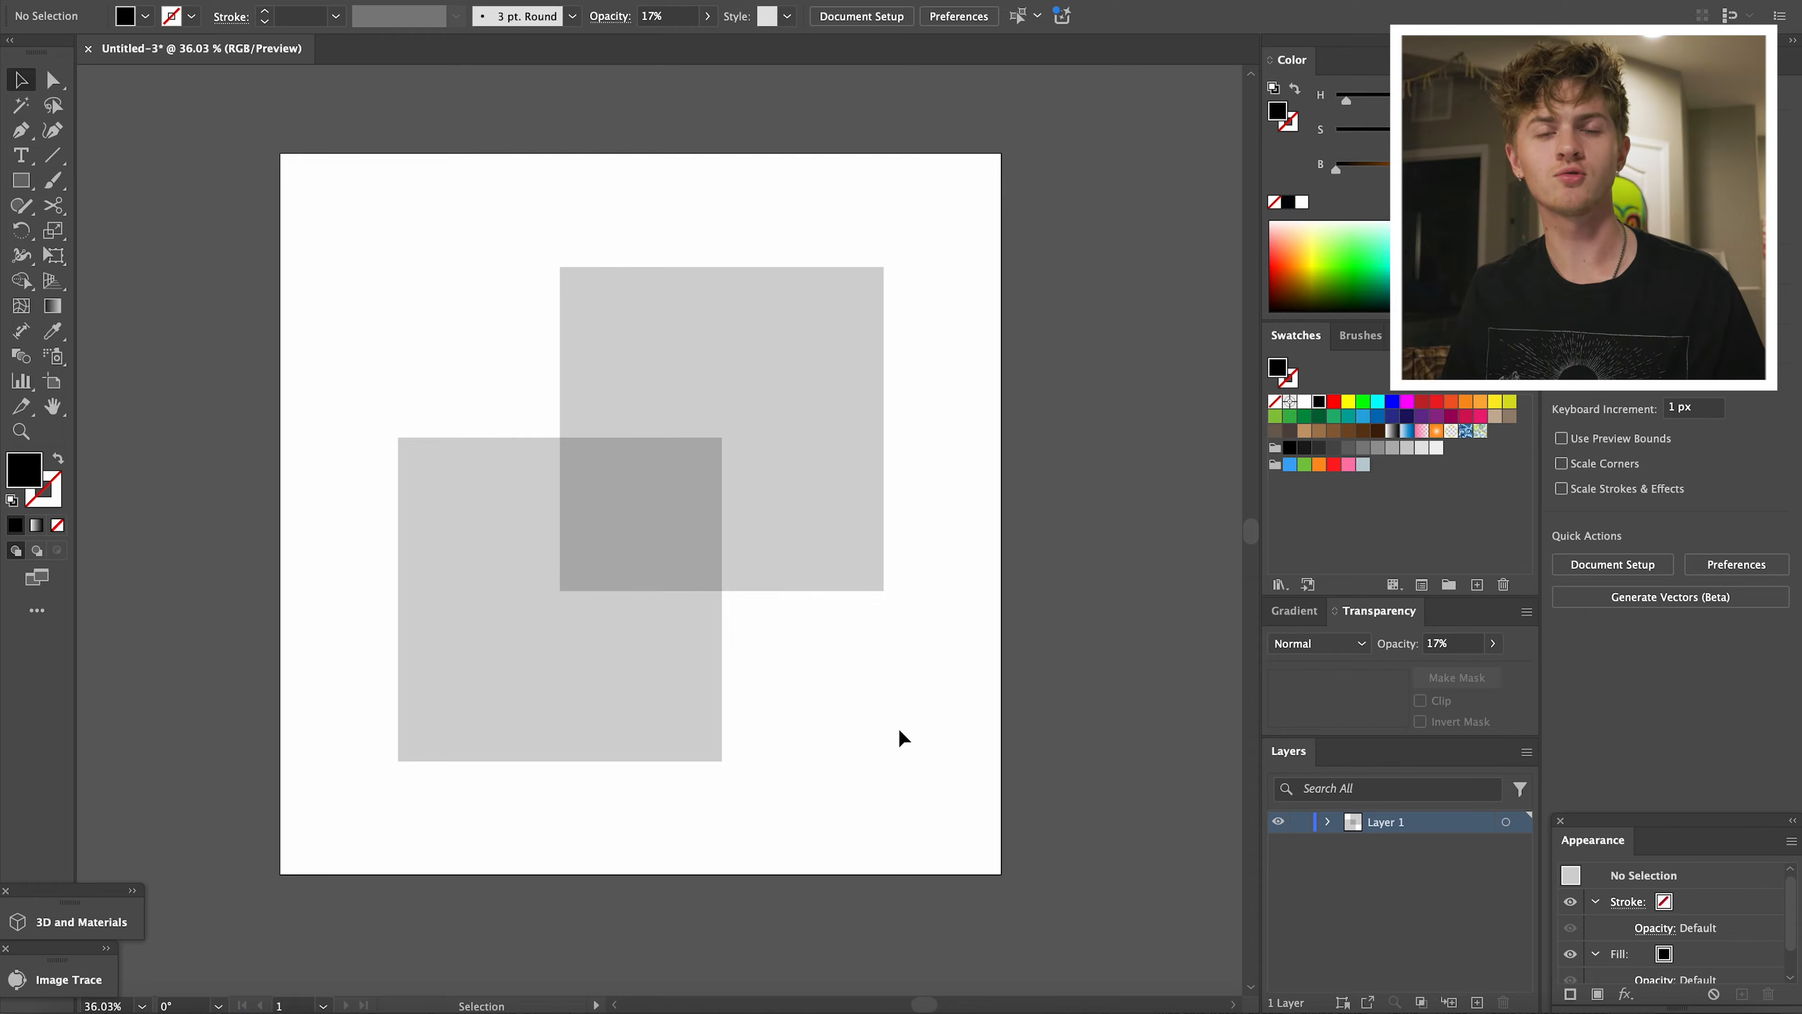
# Select both overlapping squares and separate the lower-left and upper-right L-shaped regions from the overlap with Shape Builder
pyautogui.moveTo(985, 781); pyautogui.dragTo(639, 511)
pyautogui.hotkey('shift', 'm')
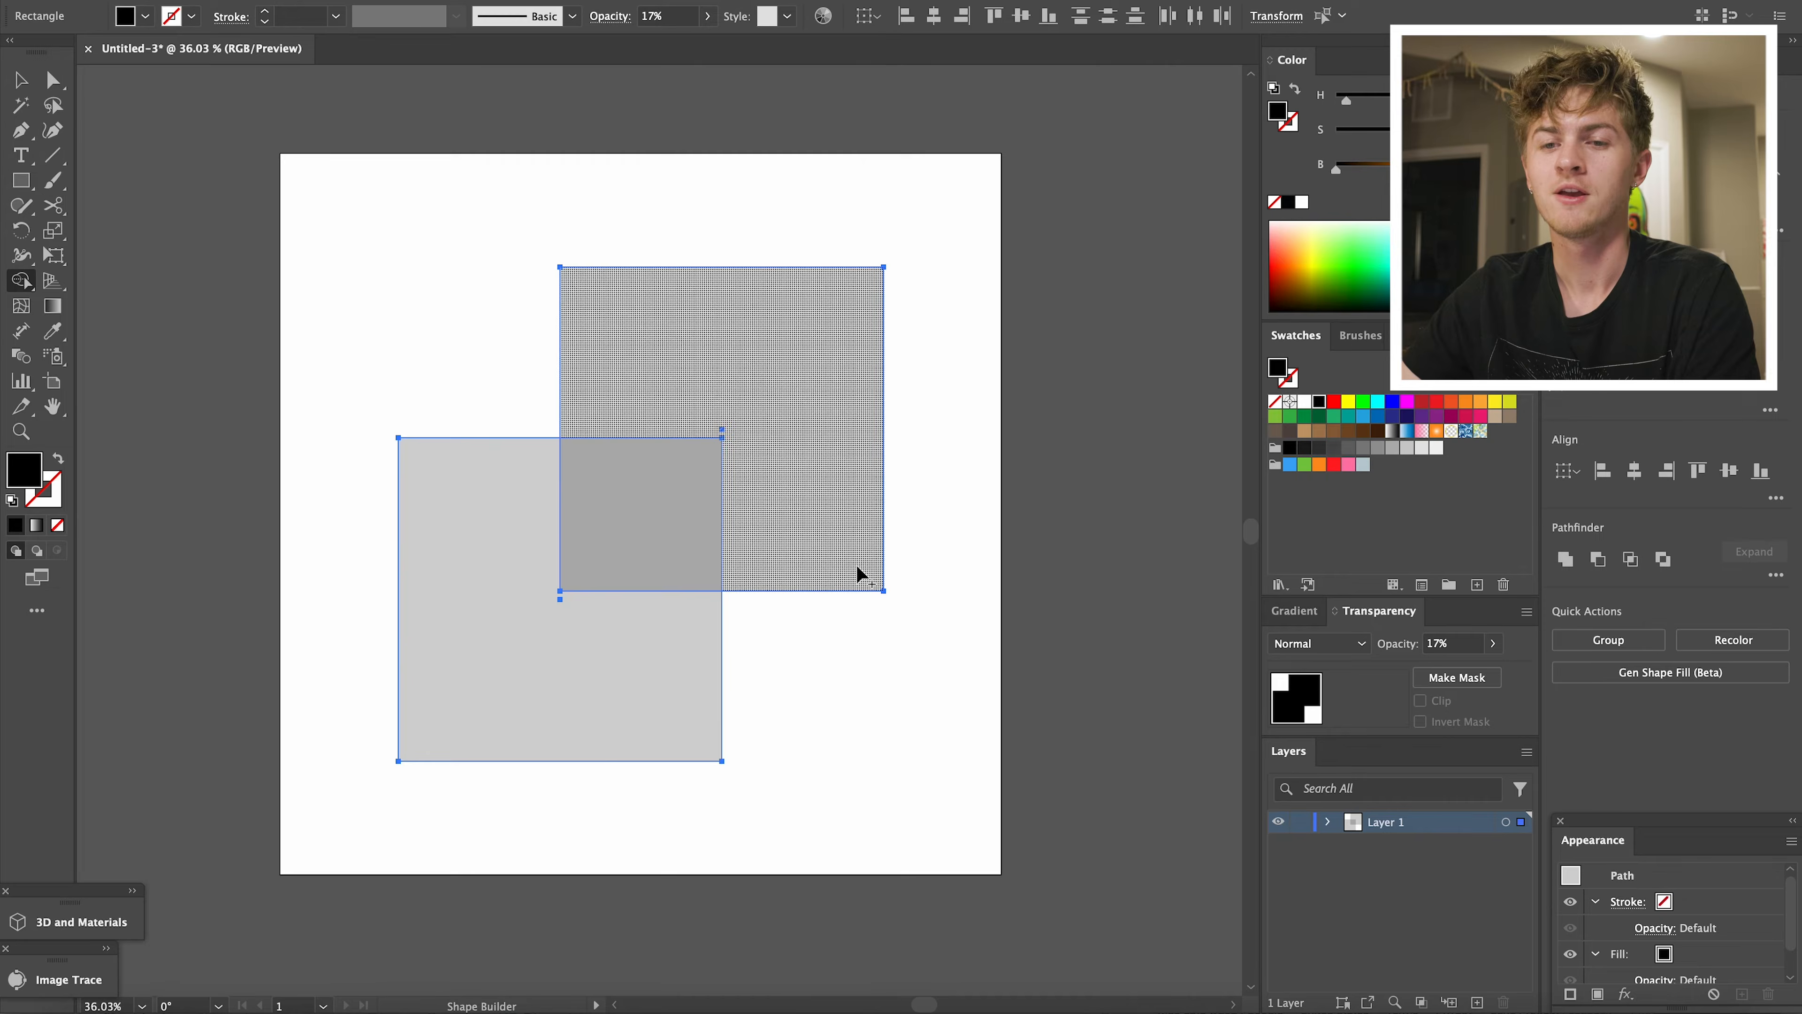
pyautogui.click(442, 555)
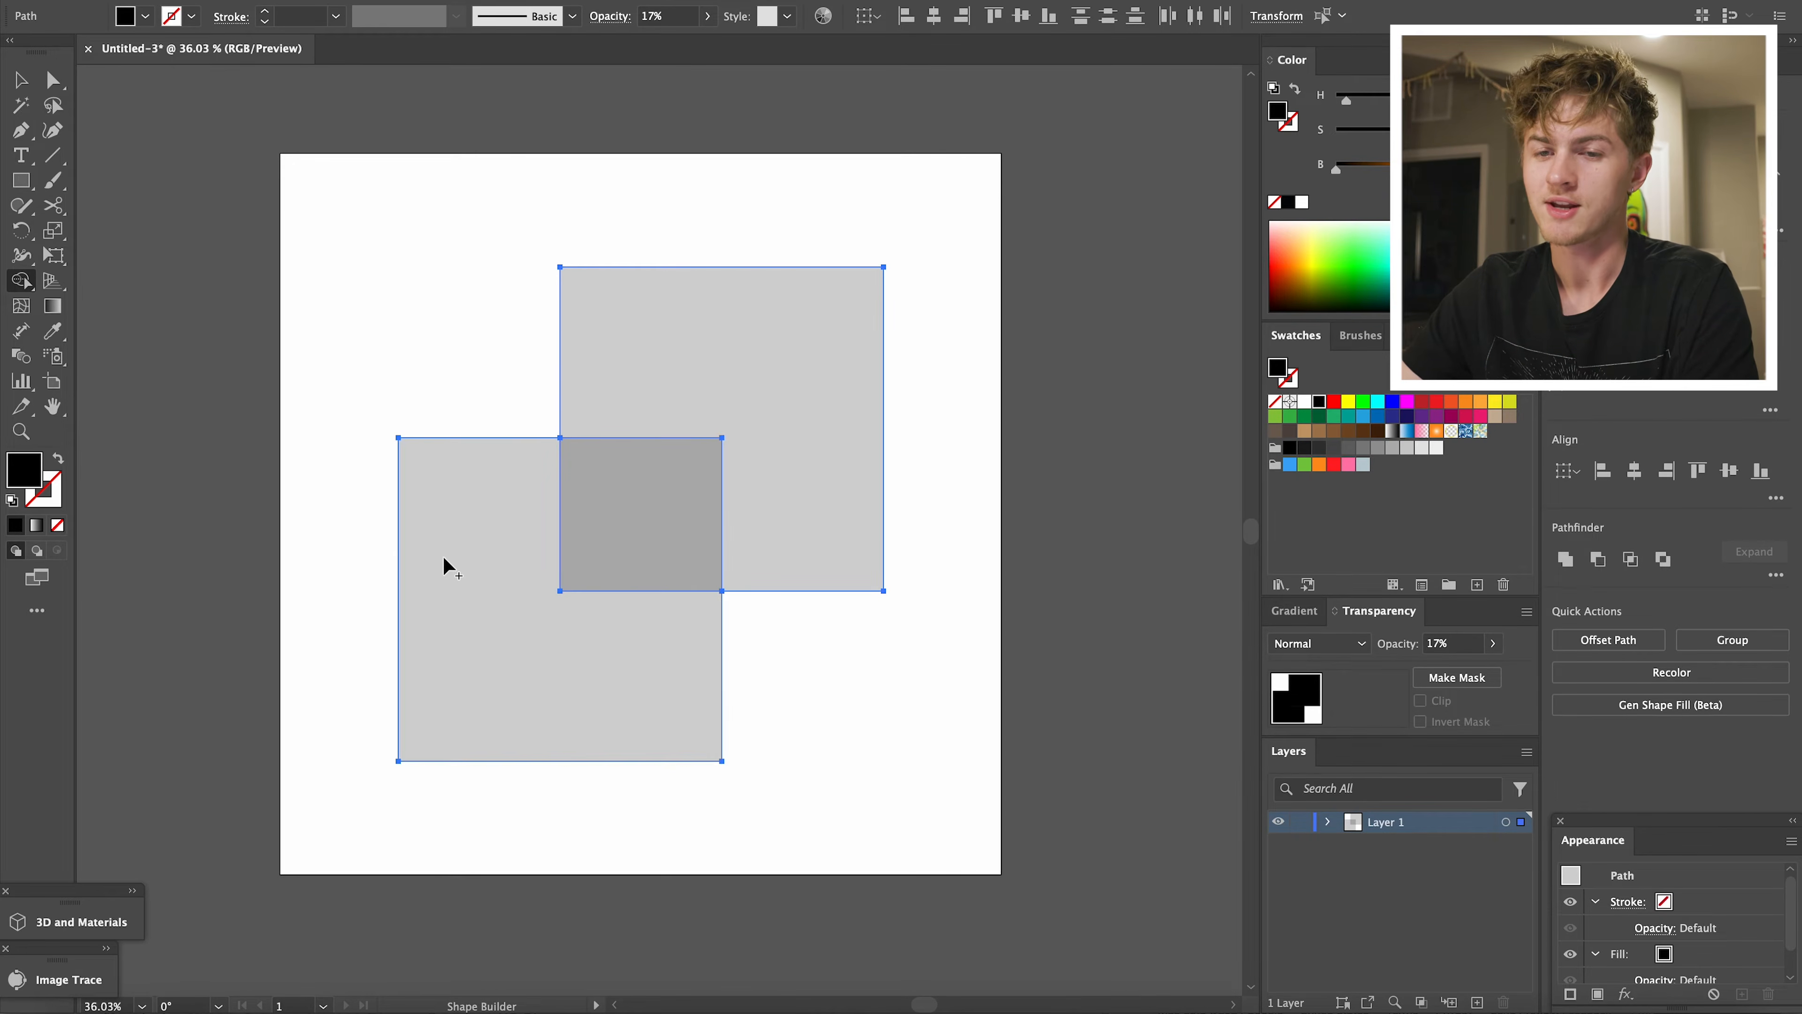
pyautogui.click(642, 366)
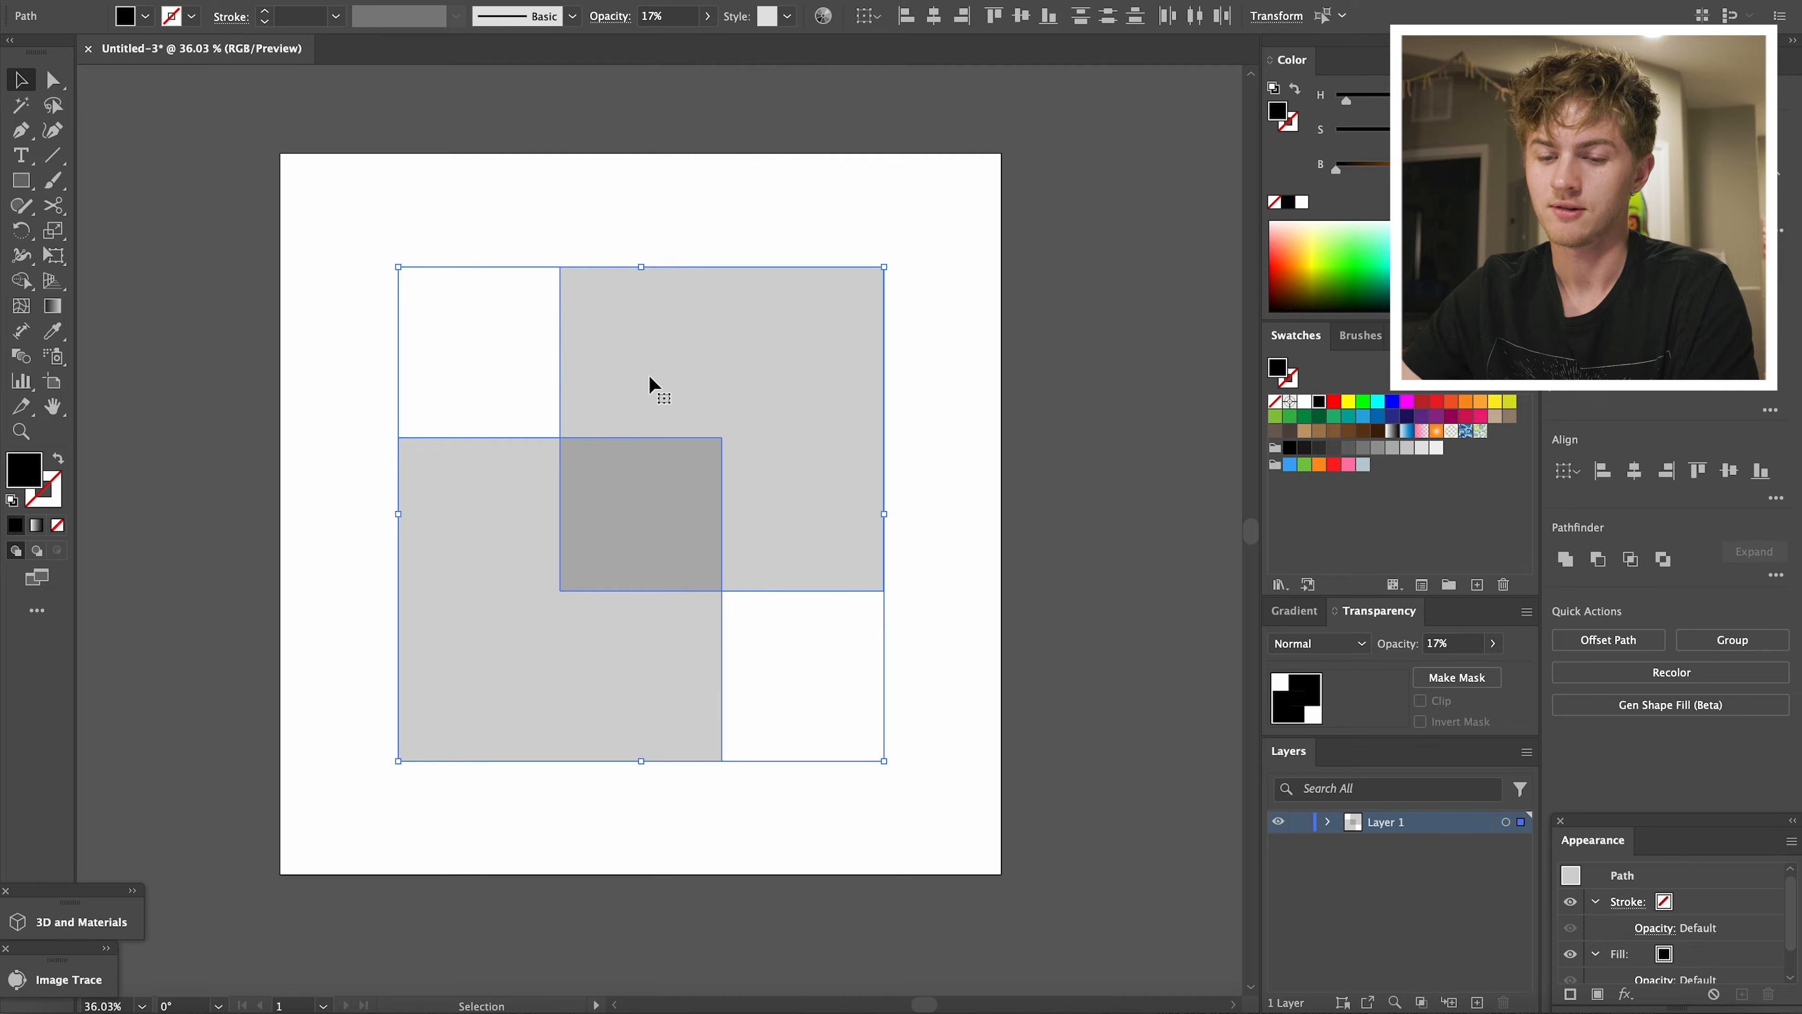
# Move the lower L-shaped piece down and left, and the upper L-shaped piece up and right, away from the overlap square
pyautogui.press('v')
pyautogui.click(838, 796)
pyautogui.moveTo(565, 667); pyautogui.dragTo(370, 784)
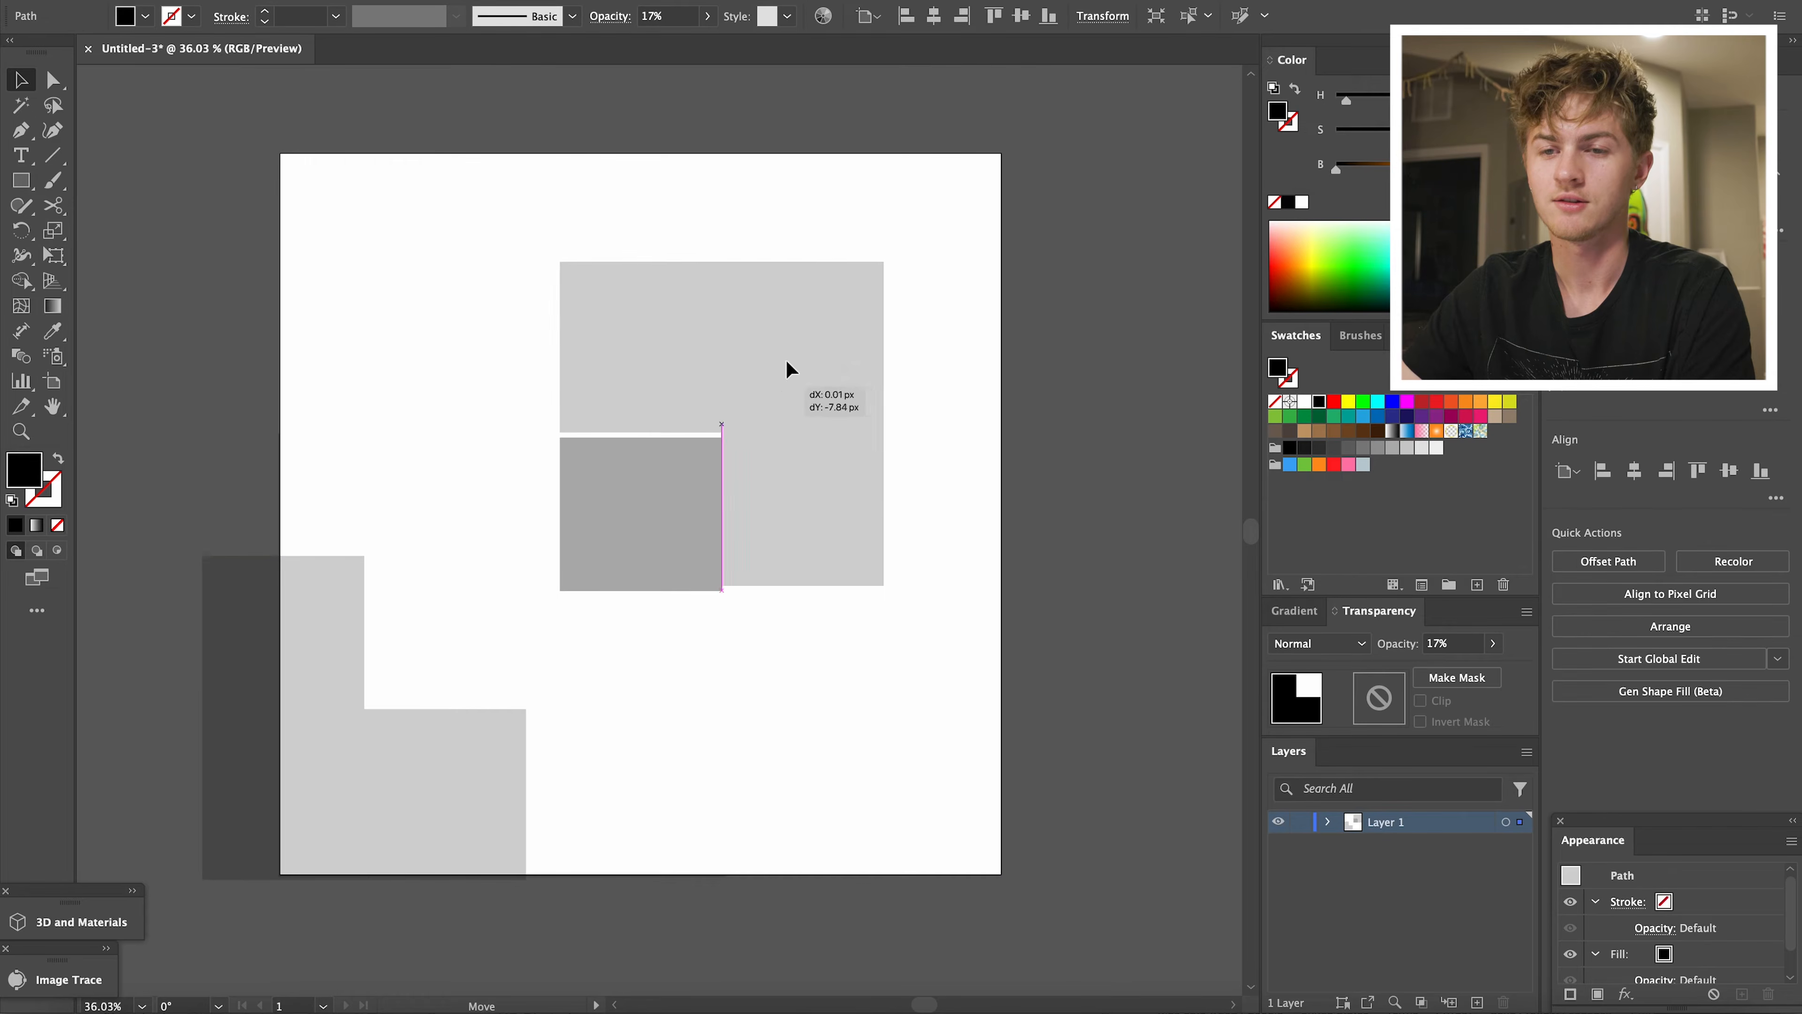
pyautogui.moveTo(786, 359); pyautogui.dragTo(879, 276)
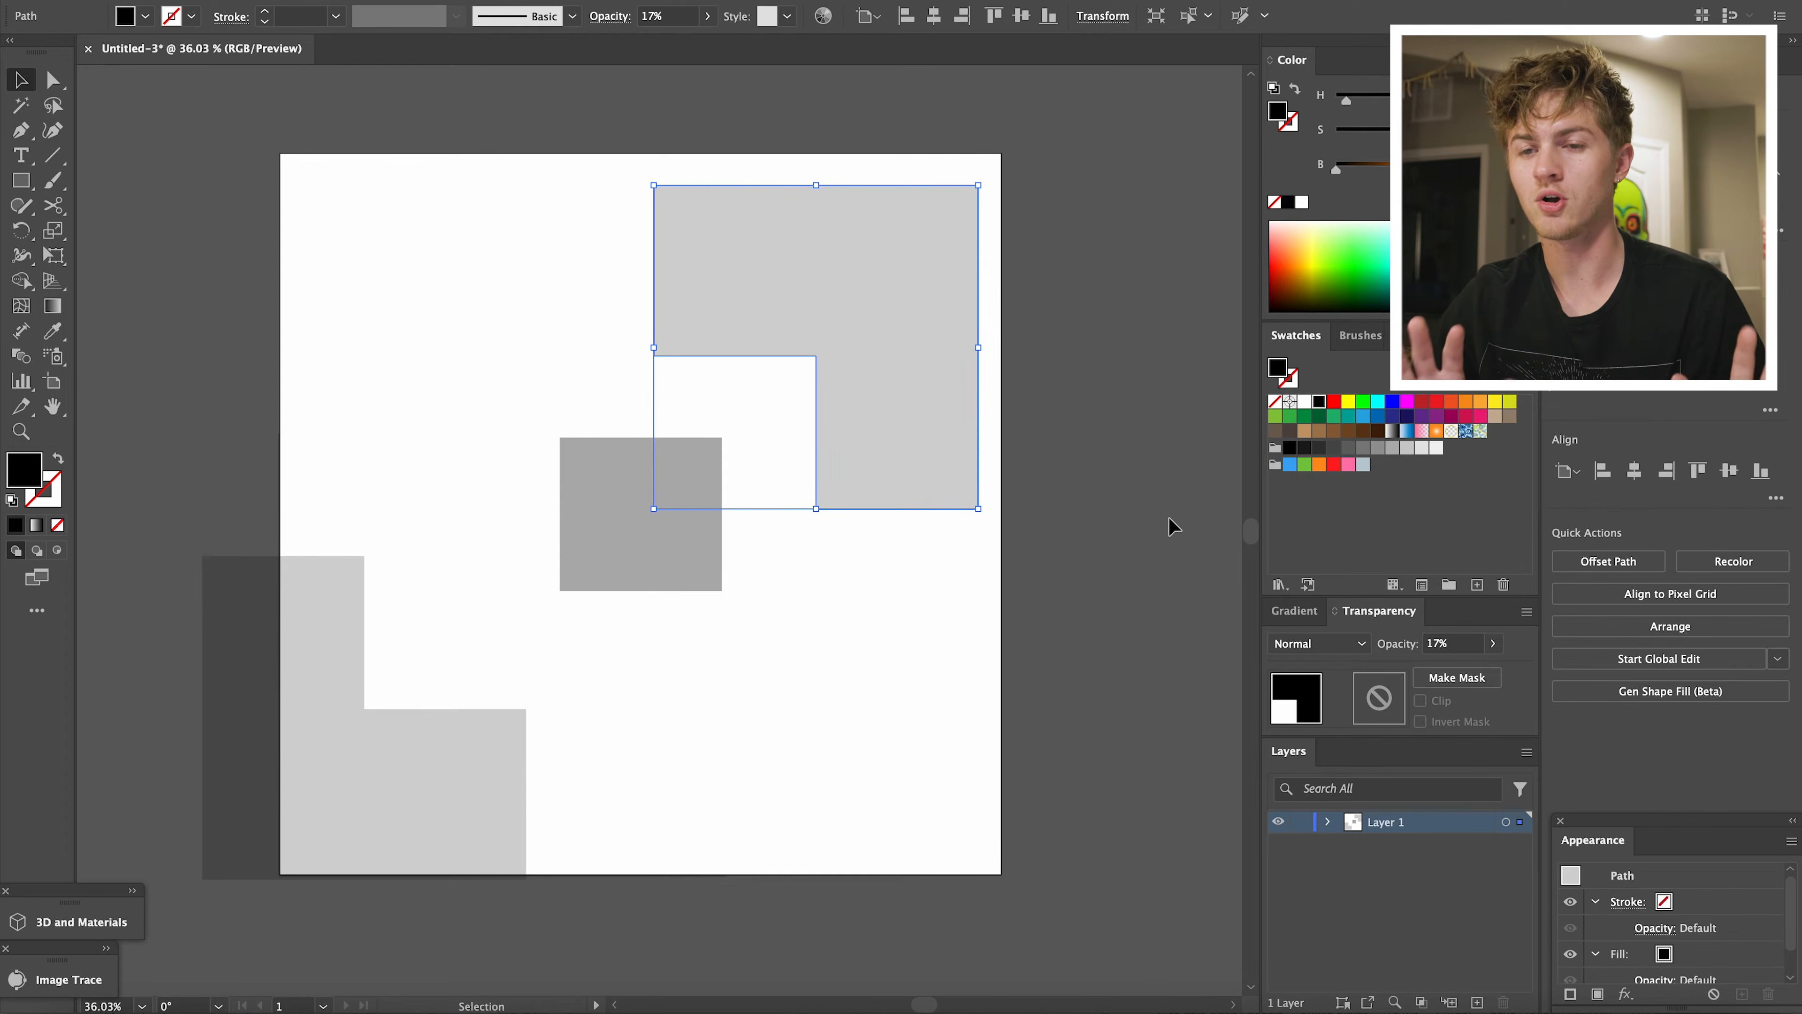
# Undo the two piece moves and the Shape Builder splits
pyautogui.press('super+z')
pyautogui.press('super+z')
pyautogui.press('super+z')
# Separate the upper L-shaped region with Shape Builder and move it about 221 px right and 66 px up
pyautogui.hotkey('shift', 'm')
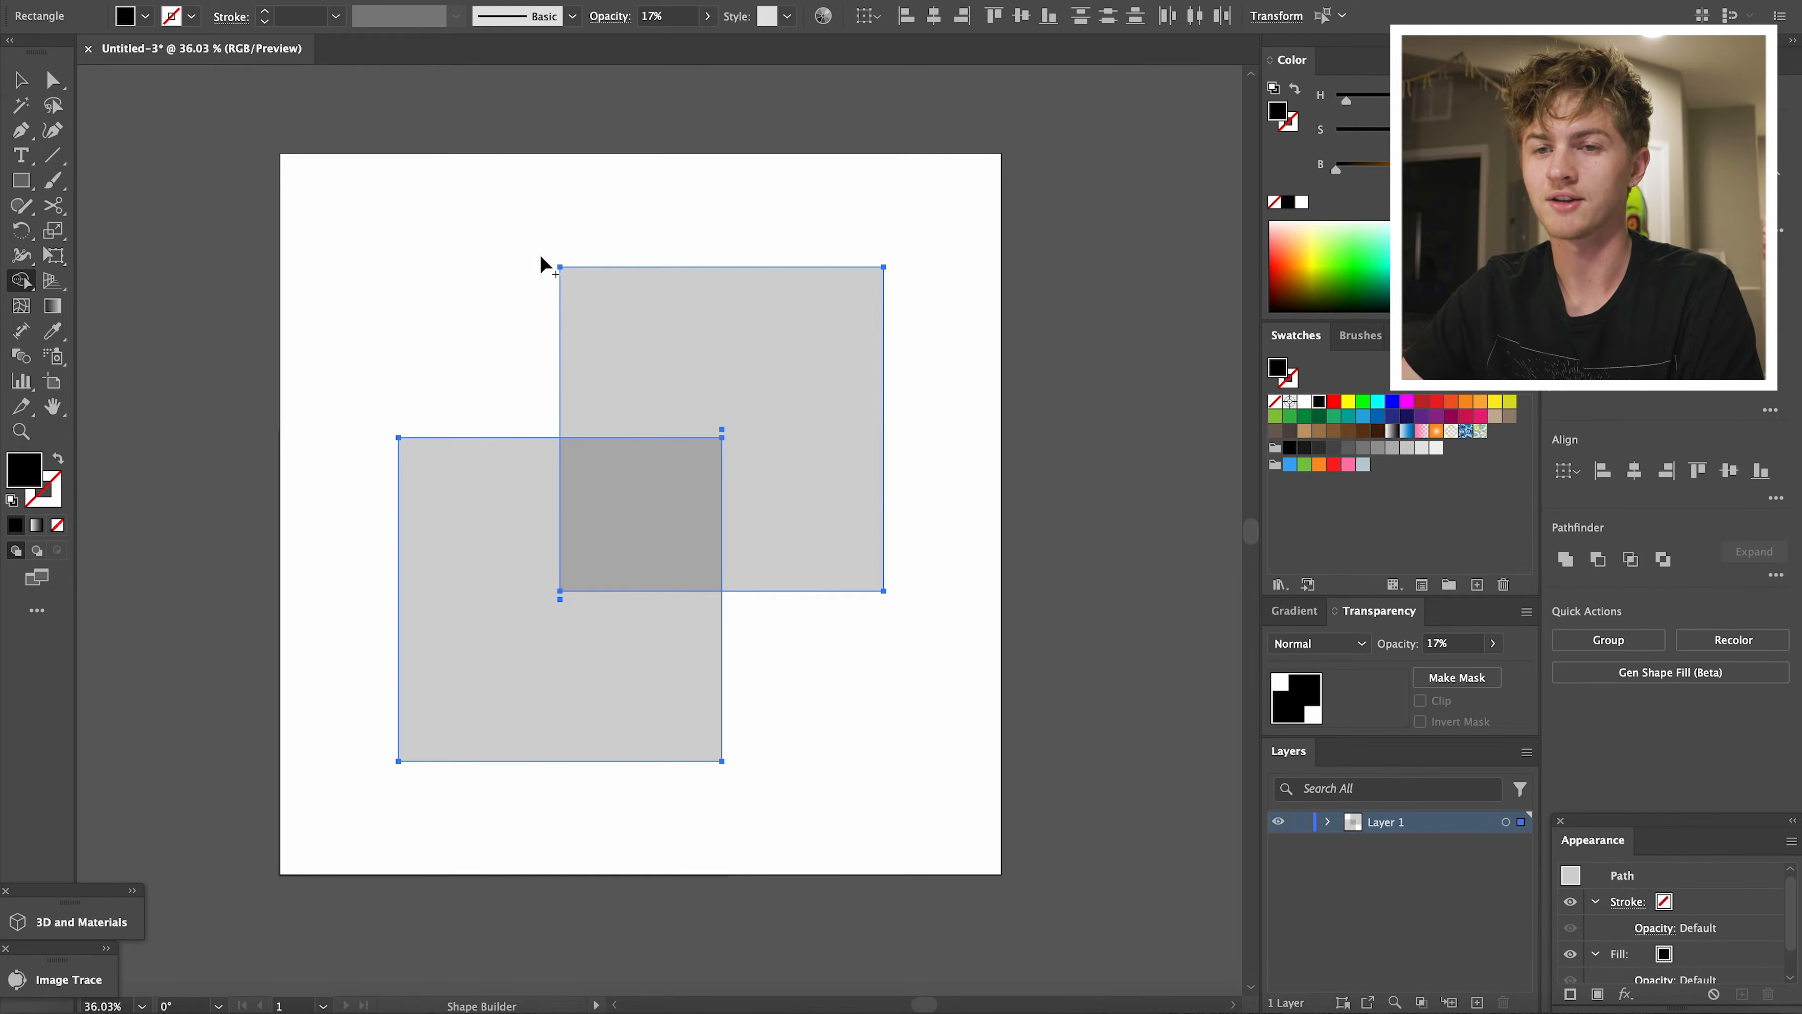
pyautogui.click(739, 340)
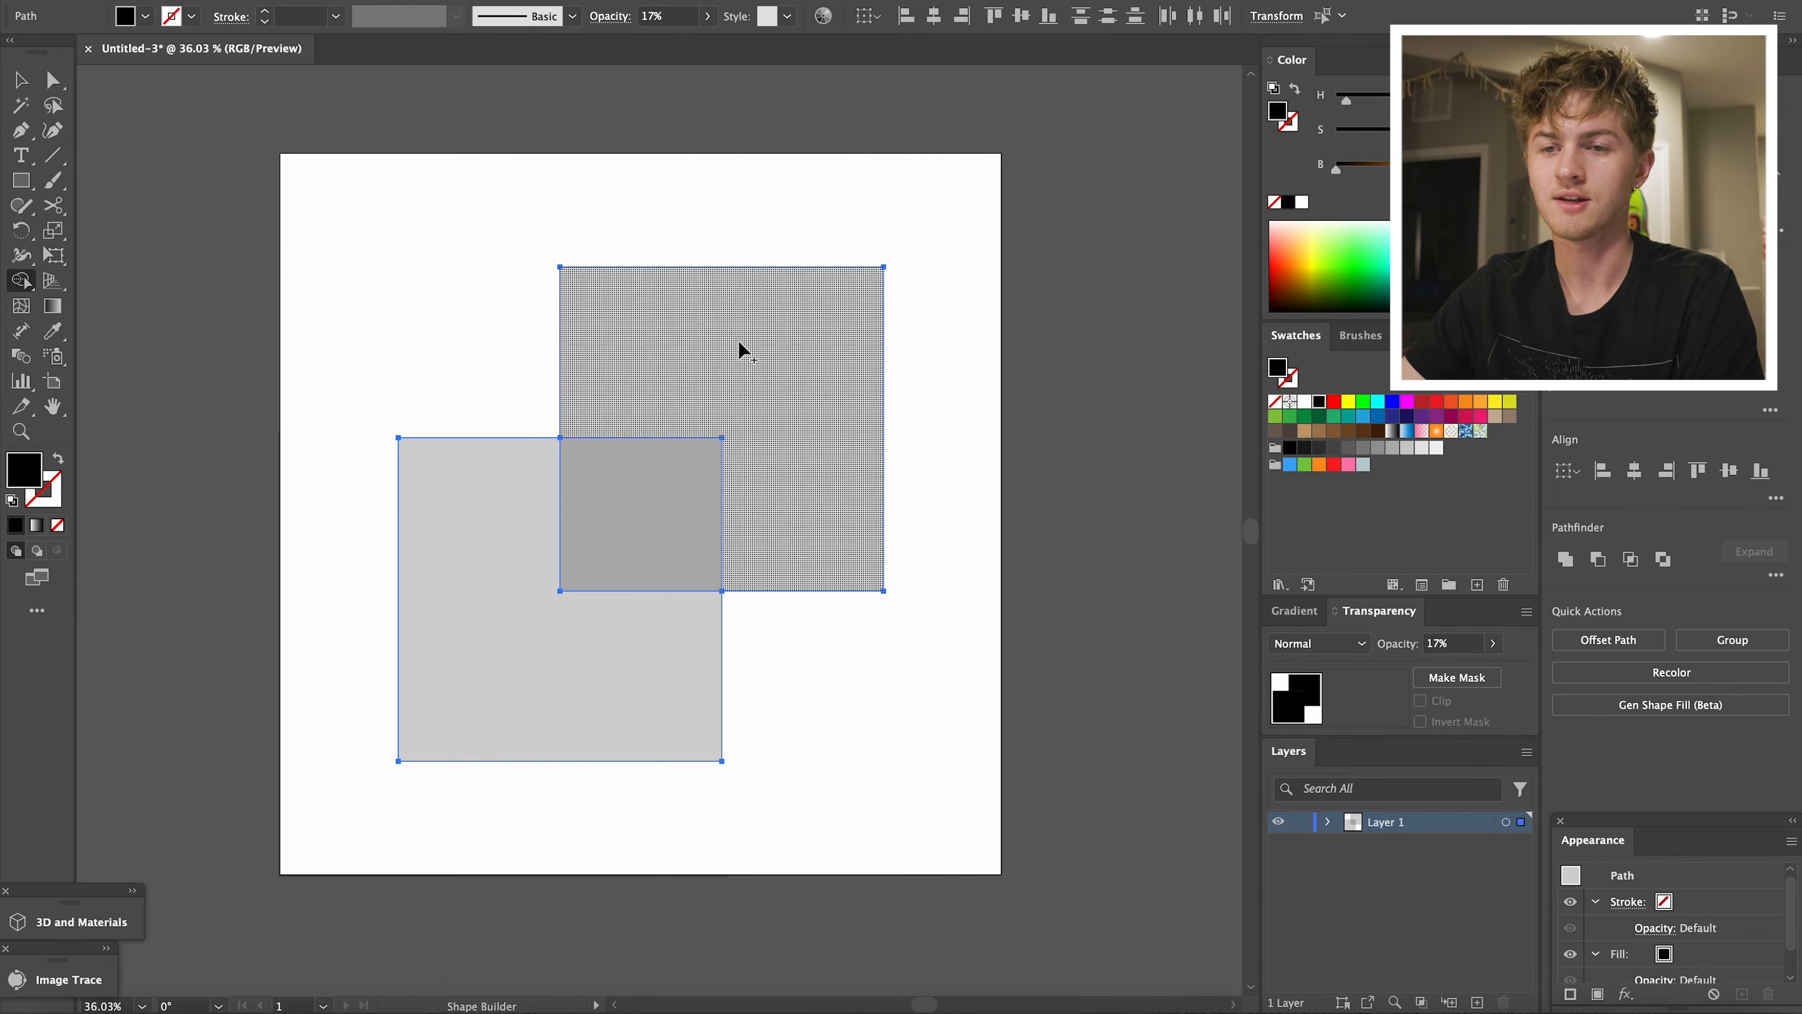
pyautogui.press('v')
pyautogui.click(920, 416)
pyautogui.moveTo(797, 366); pyautogui.dragTo(928, 318)
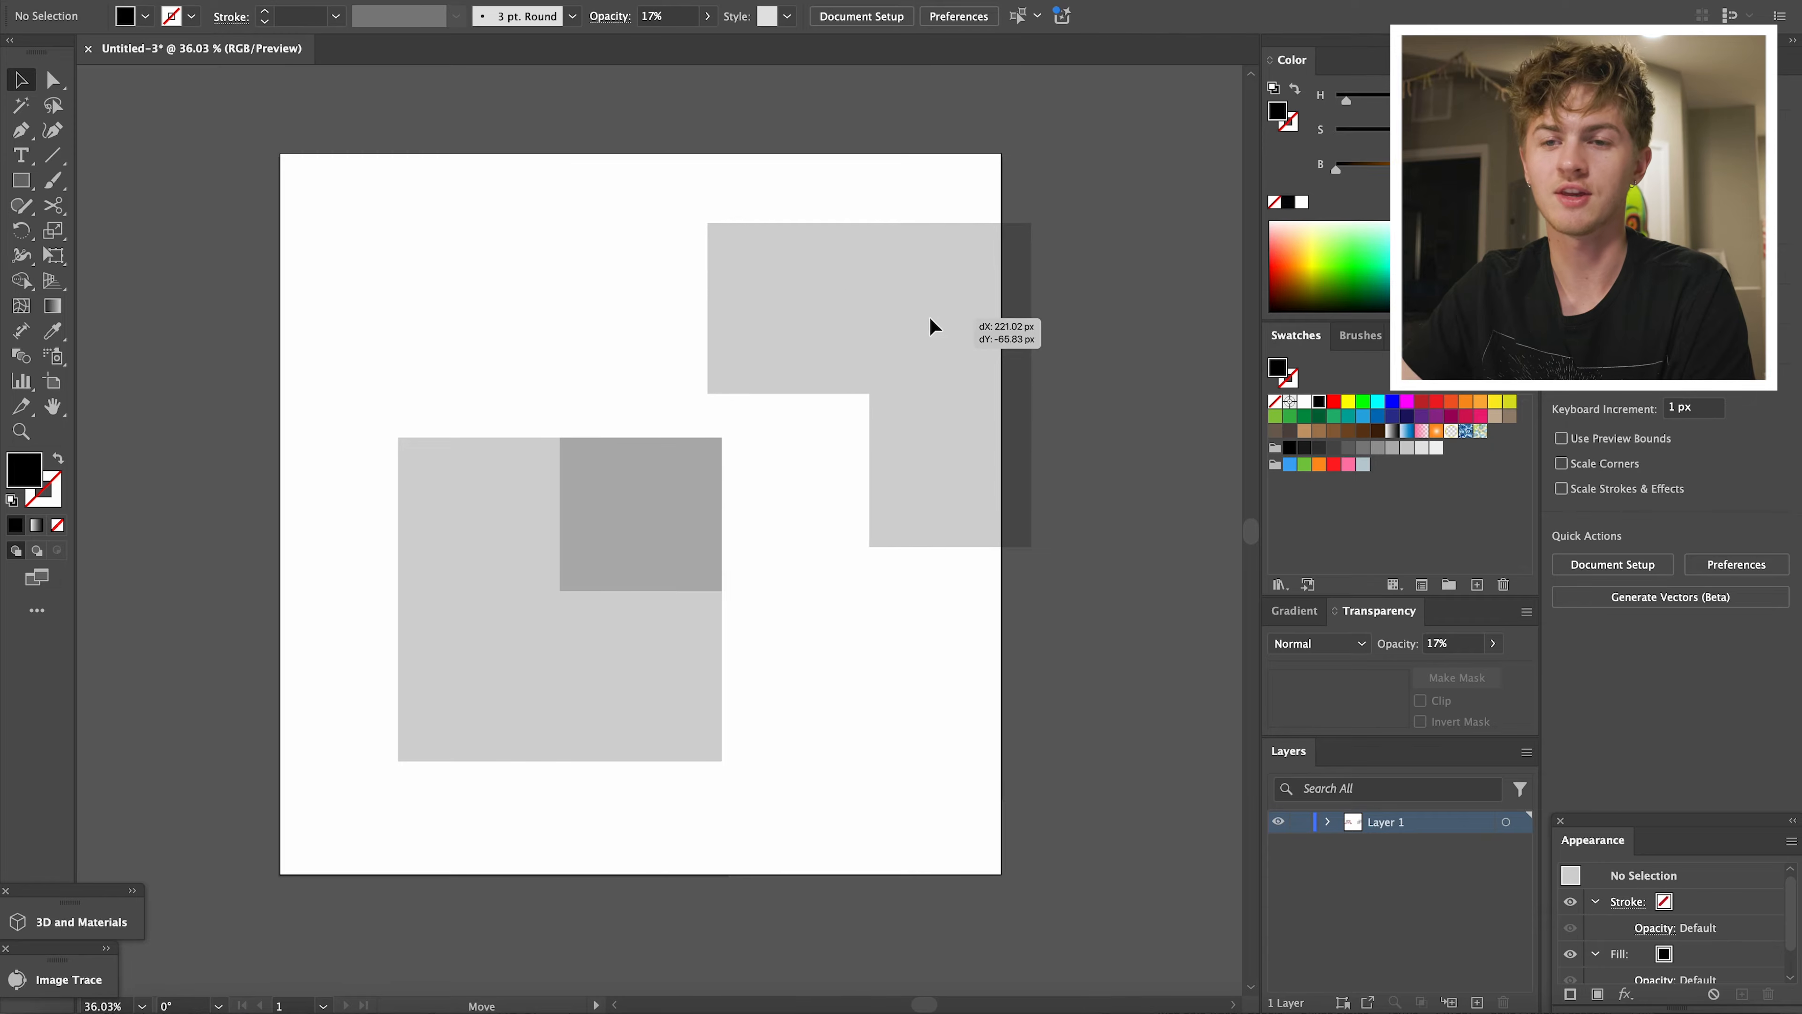
# Undo the move and the split of the upper region, and deselect the squares
pyautogui.press('super+z')
pyautogui.press('super+z')
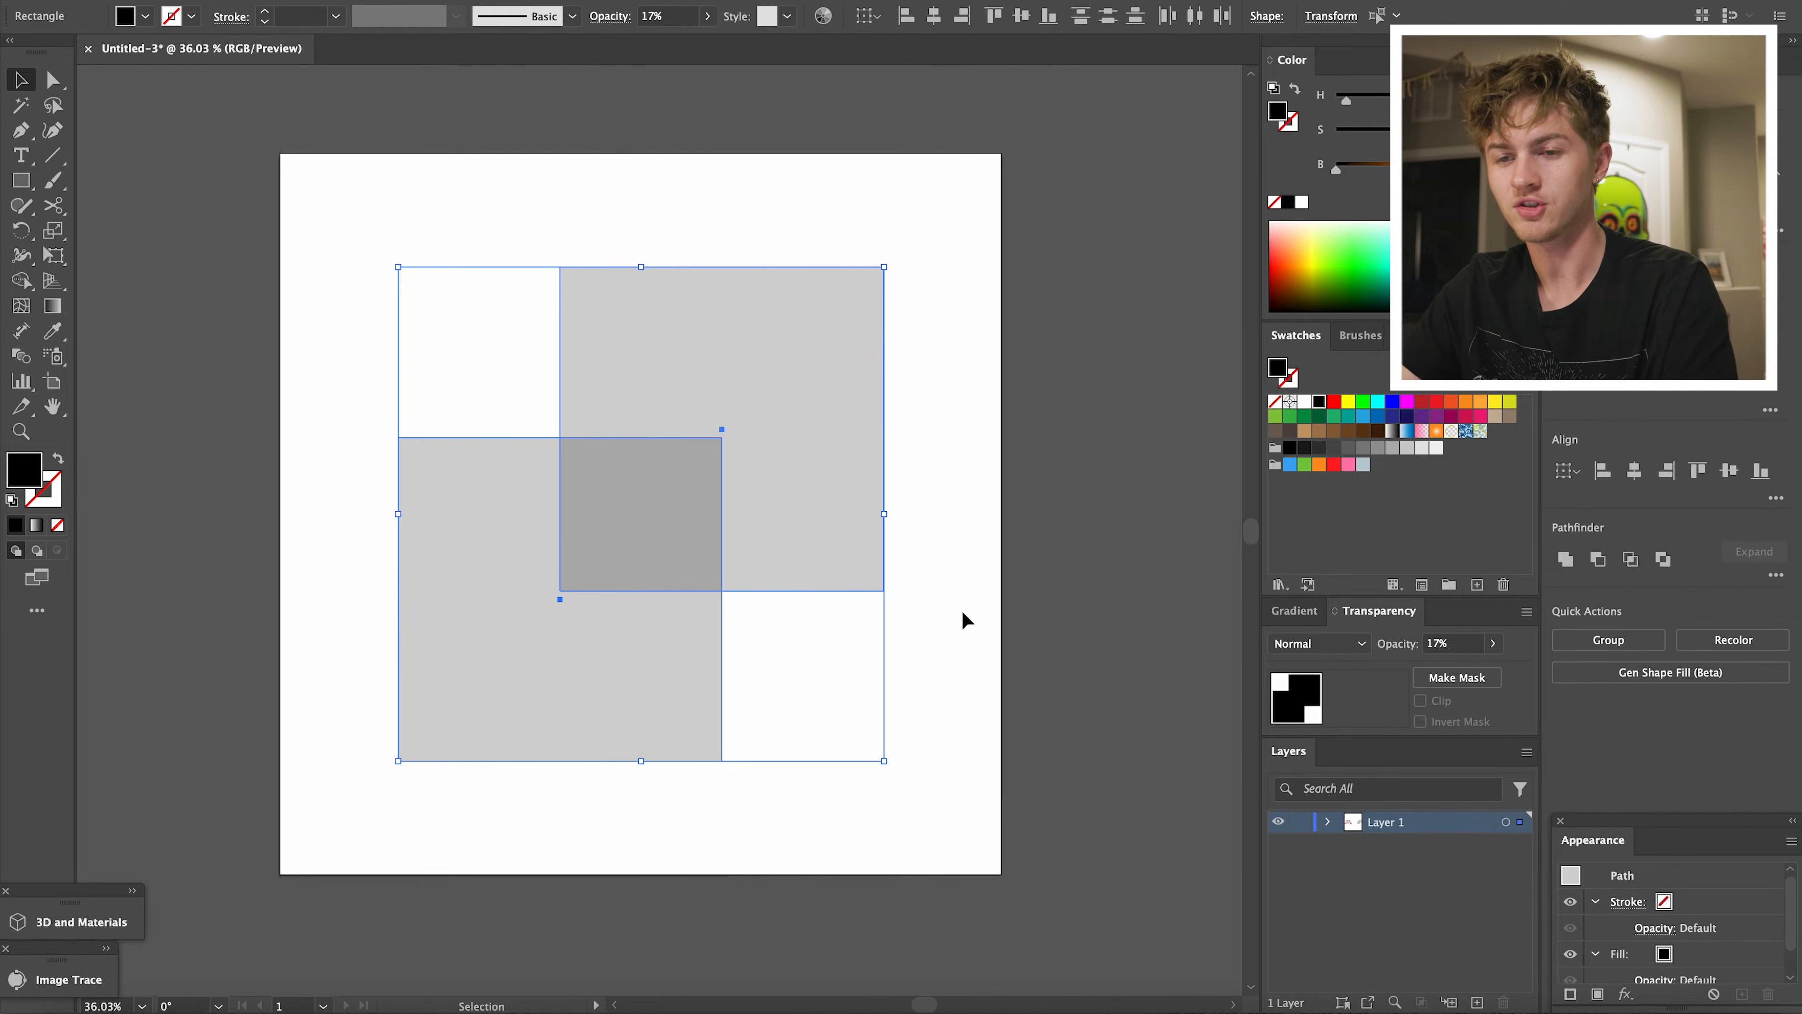
pyautogui.click(961, 611)
# Select both squares, merge all three regions into one shape with Shape Builder, and move the merged shape
pyautogui.moveTo(1028, 800); pyautogui.dragTo(545, 403)
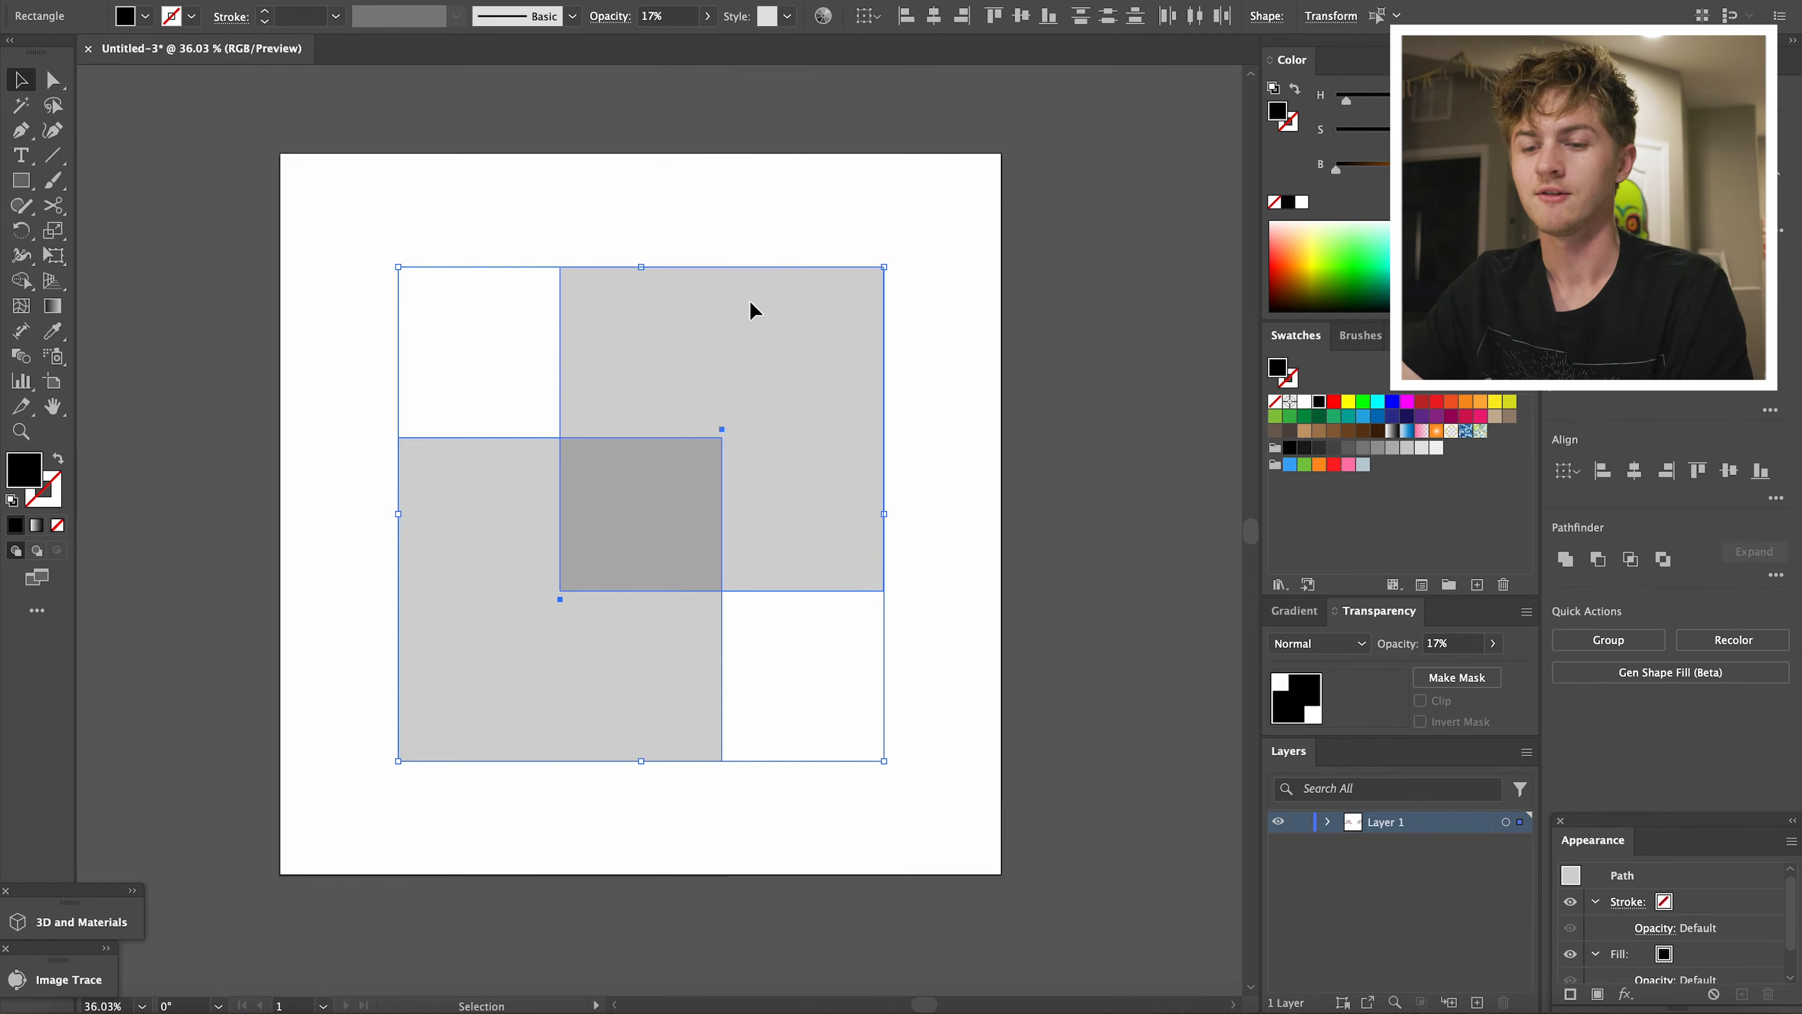
pyautogui.hotkey('shift', 'm')
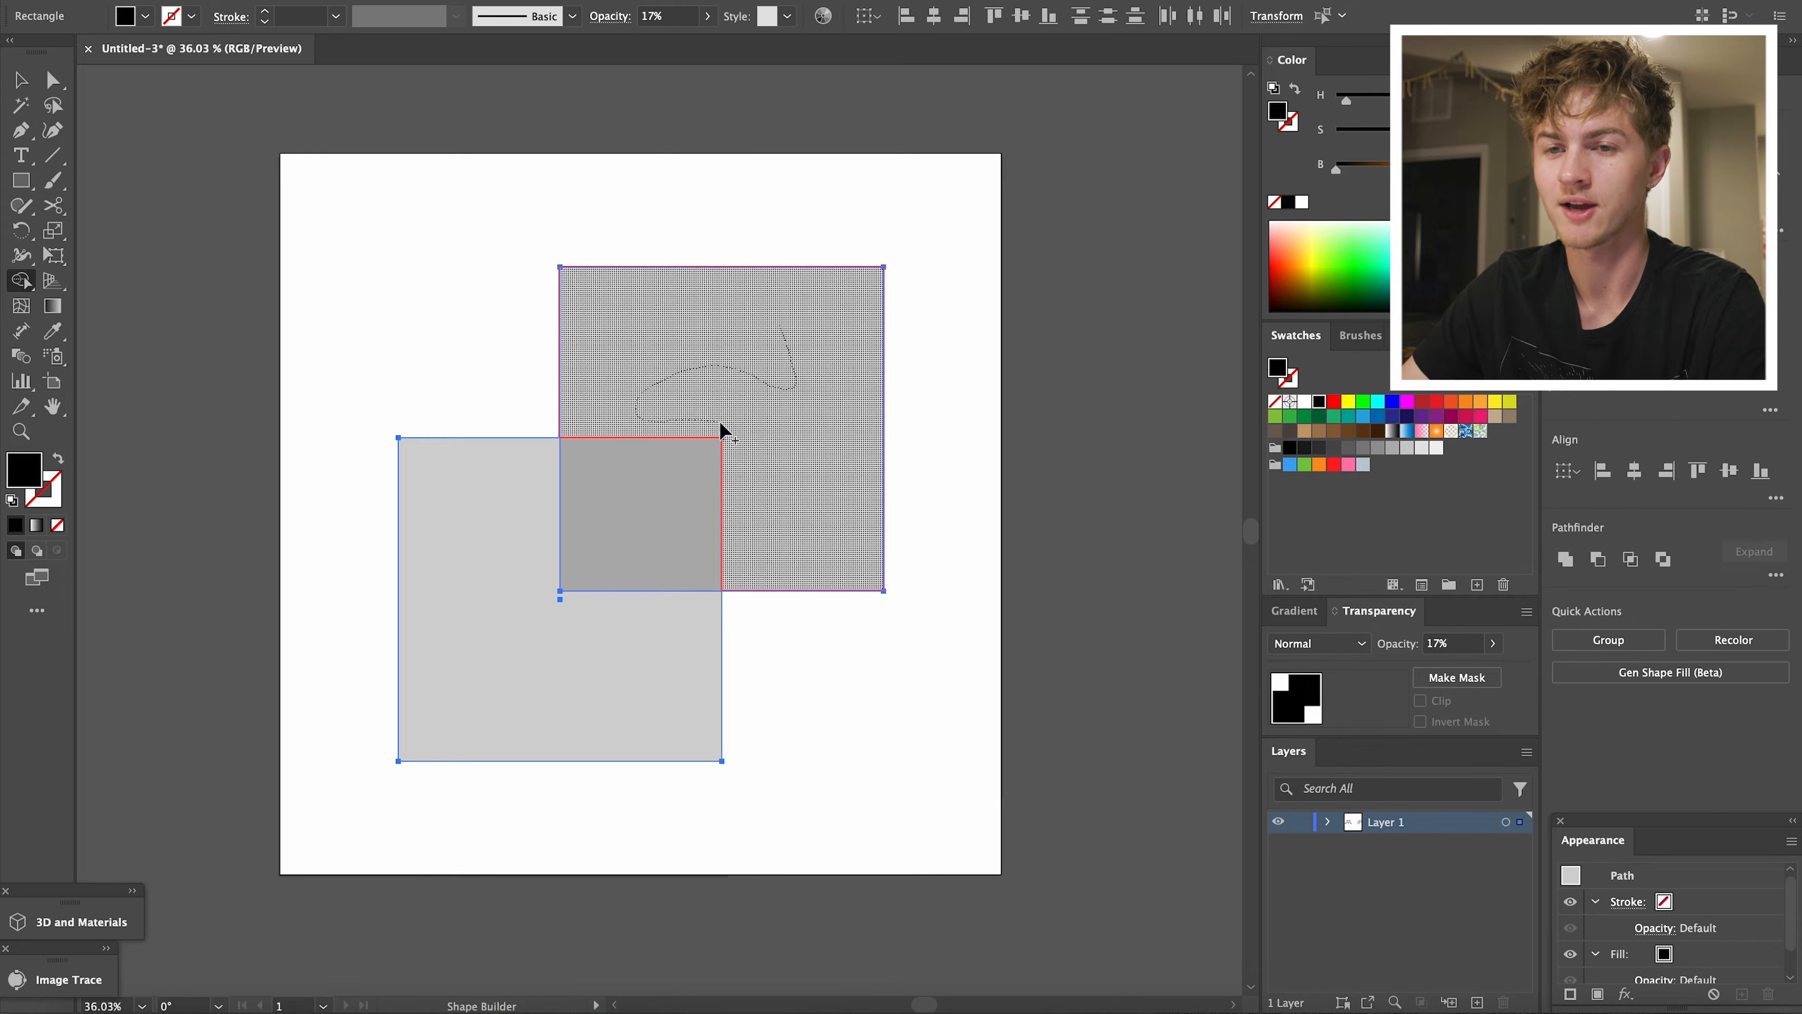
pyautogui.moveTo(766, 483)
pyautogui.mouseDown()
pyautogui.moveTo(725, 512)
pyautogui.moveTo(665, 512)
pyautogui.moveTo(604, 453)
pyautogui.mouseUp()
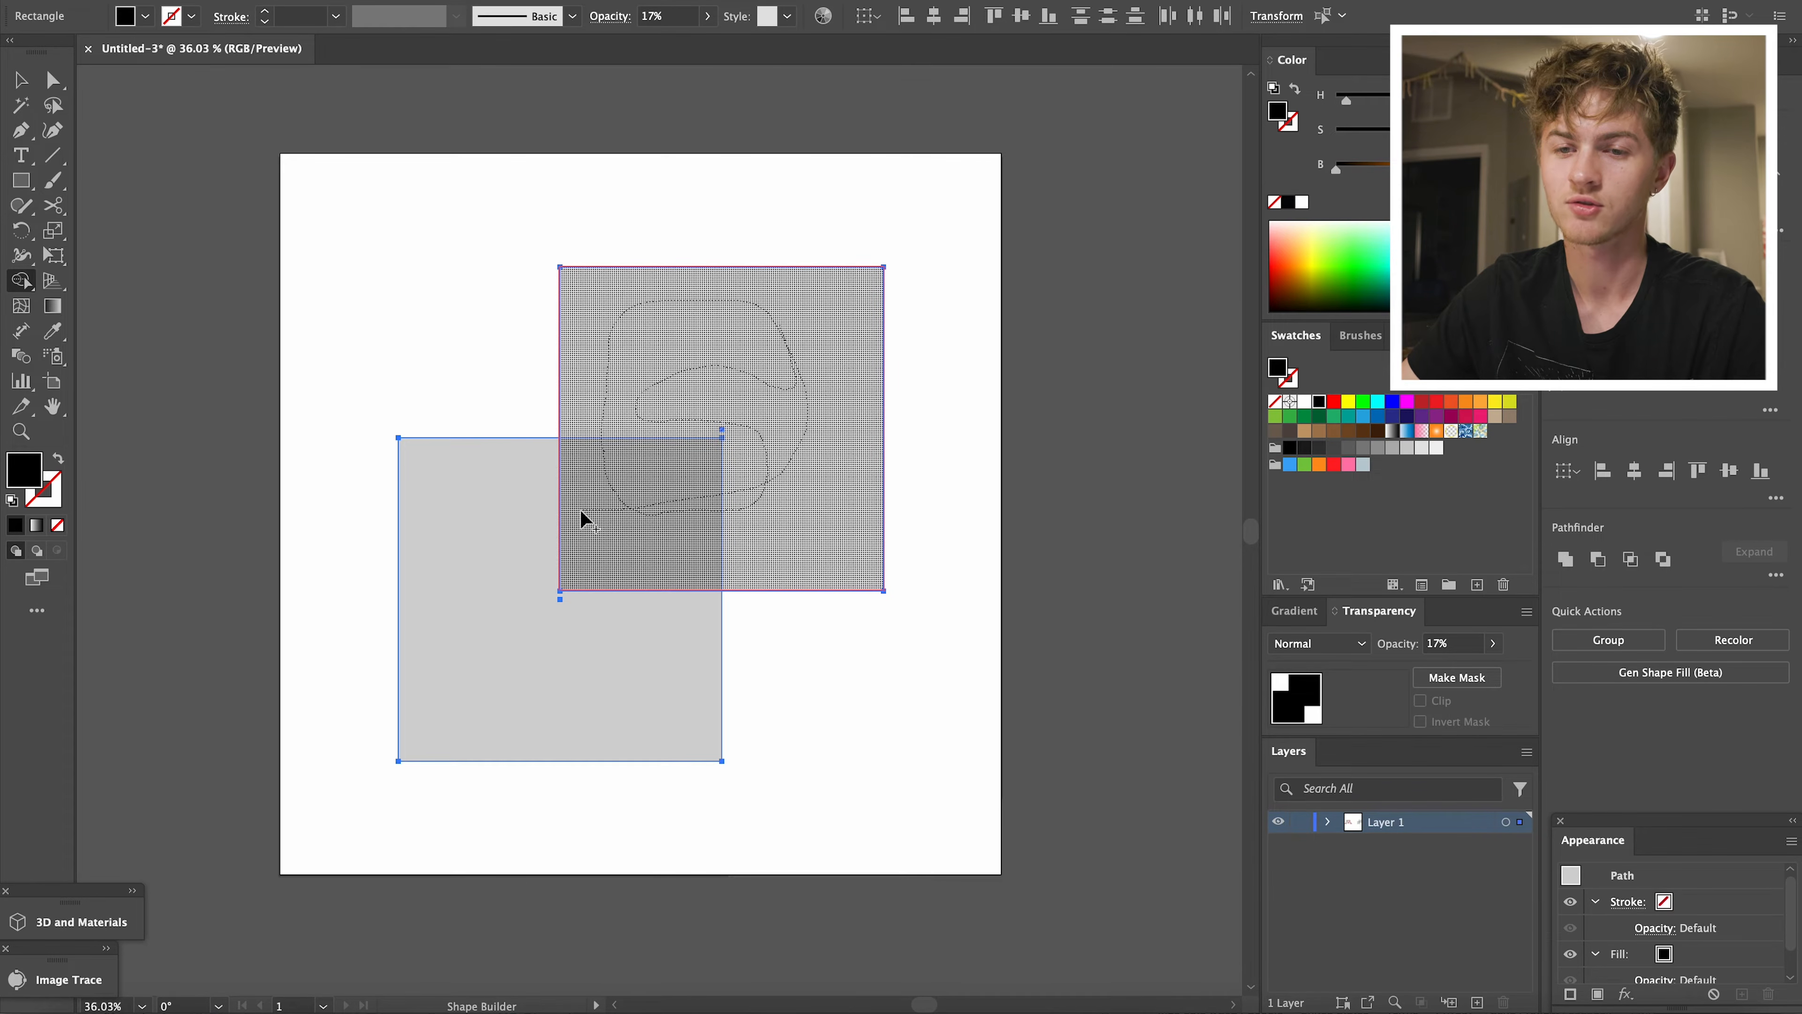
pyautogui.moveTo(581, 521)
pyautogui.mouseDown()
pyautogui.moveTo(466, 529)
pyautogui.moveTo(503, 634)
pyautogui.moveTo(598, 670)
pyautogui.mouseUp()
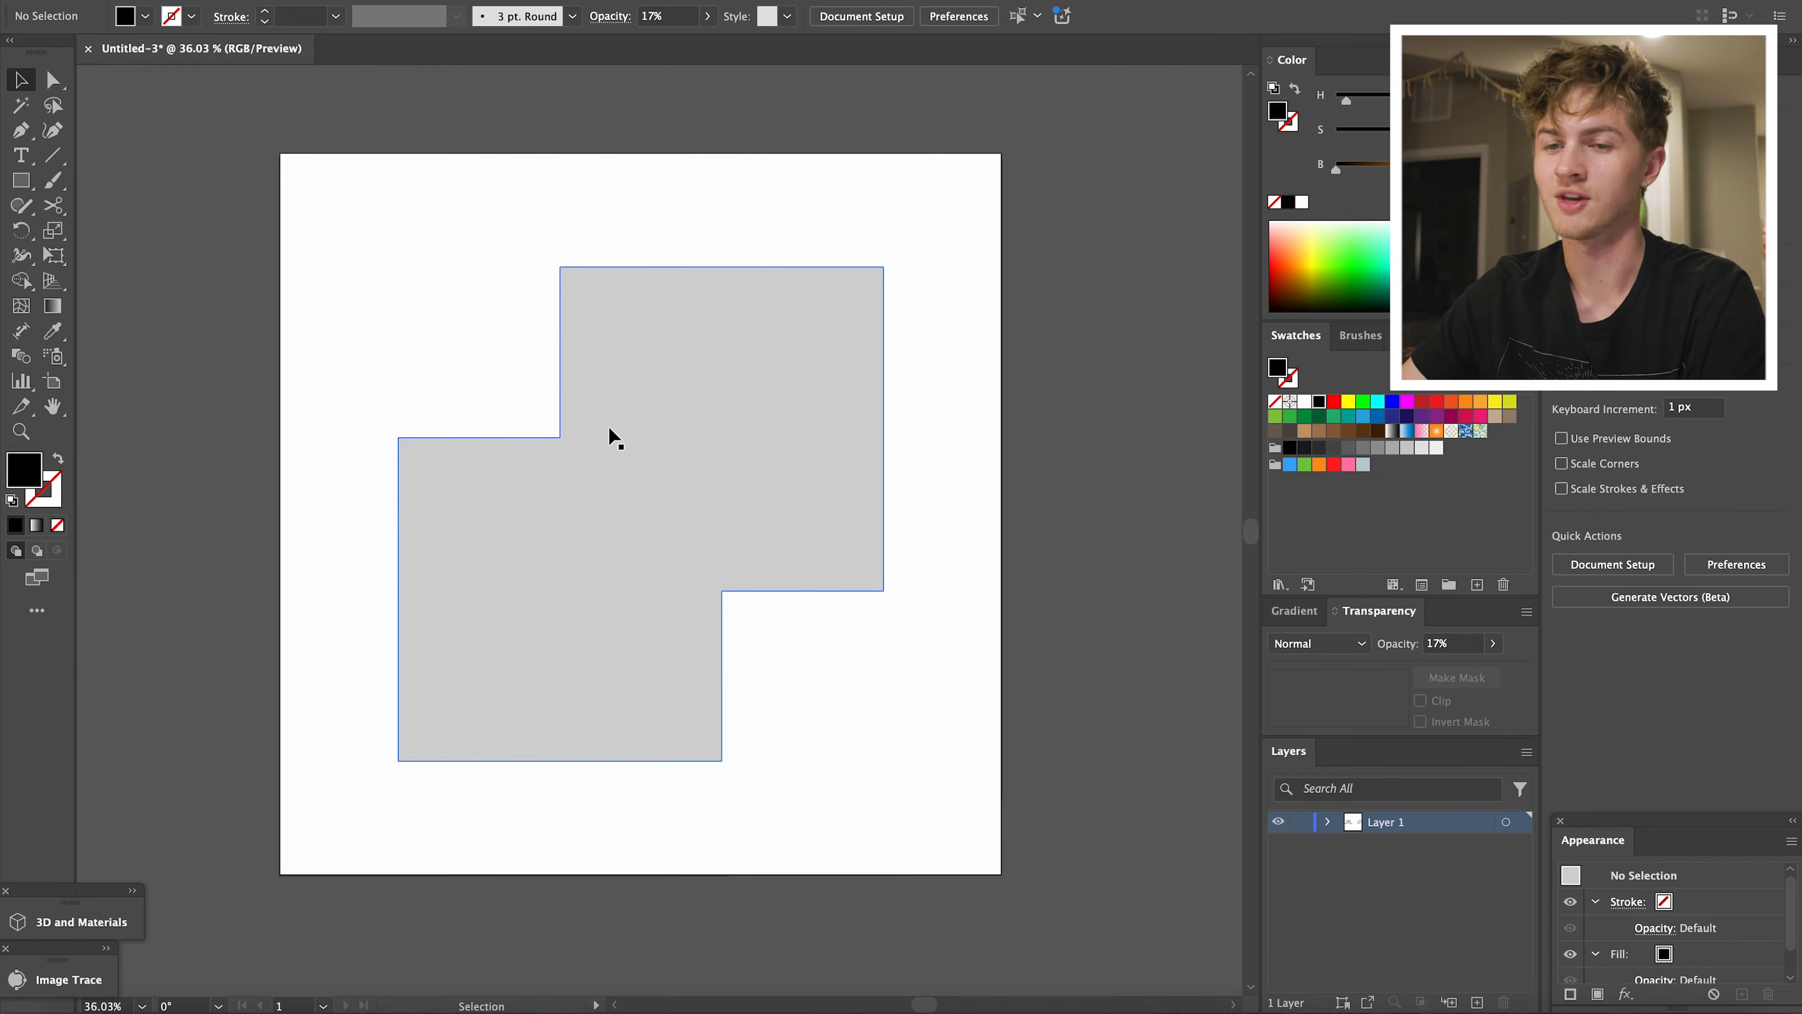
pyautogui.moveTo(612, 430); pyautogui.dragTo(993, 583)
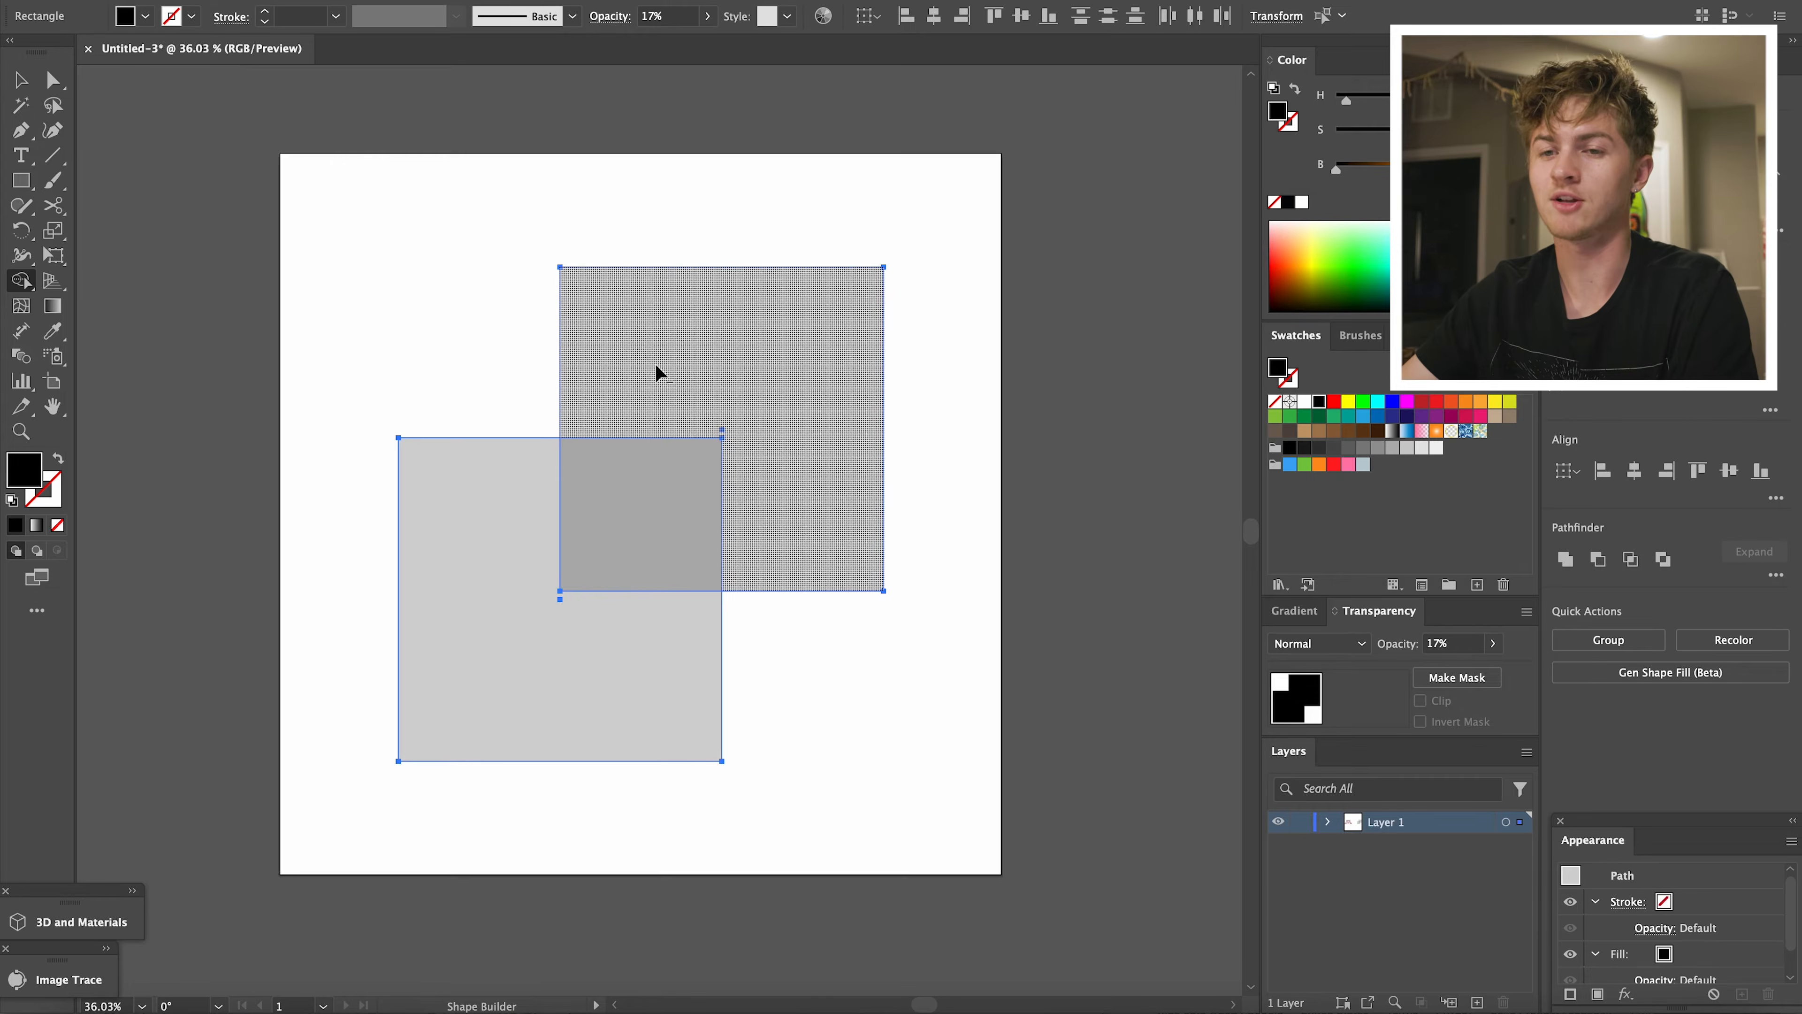
# Delete the upper L-shaped region and, in a second try, all three regions with Shape Builder, undoing each deletion
pyautogui.keyDown('alt'); pyautogui.click(742, 343); pyautogui.keyUp('alt')
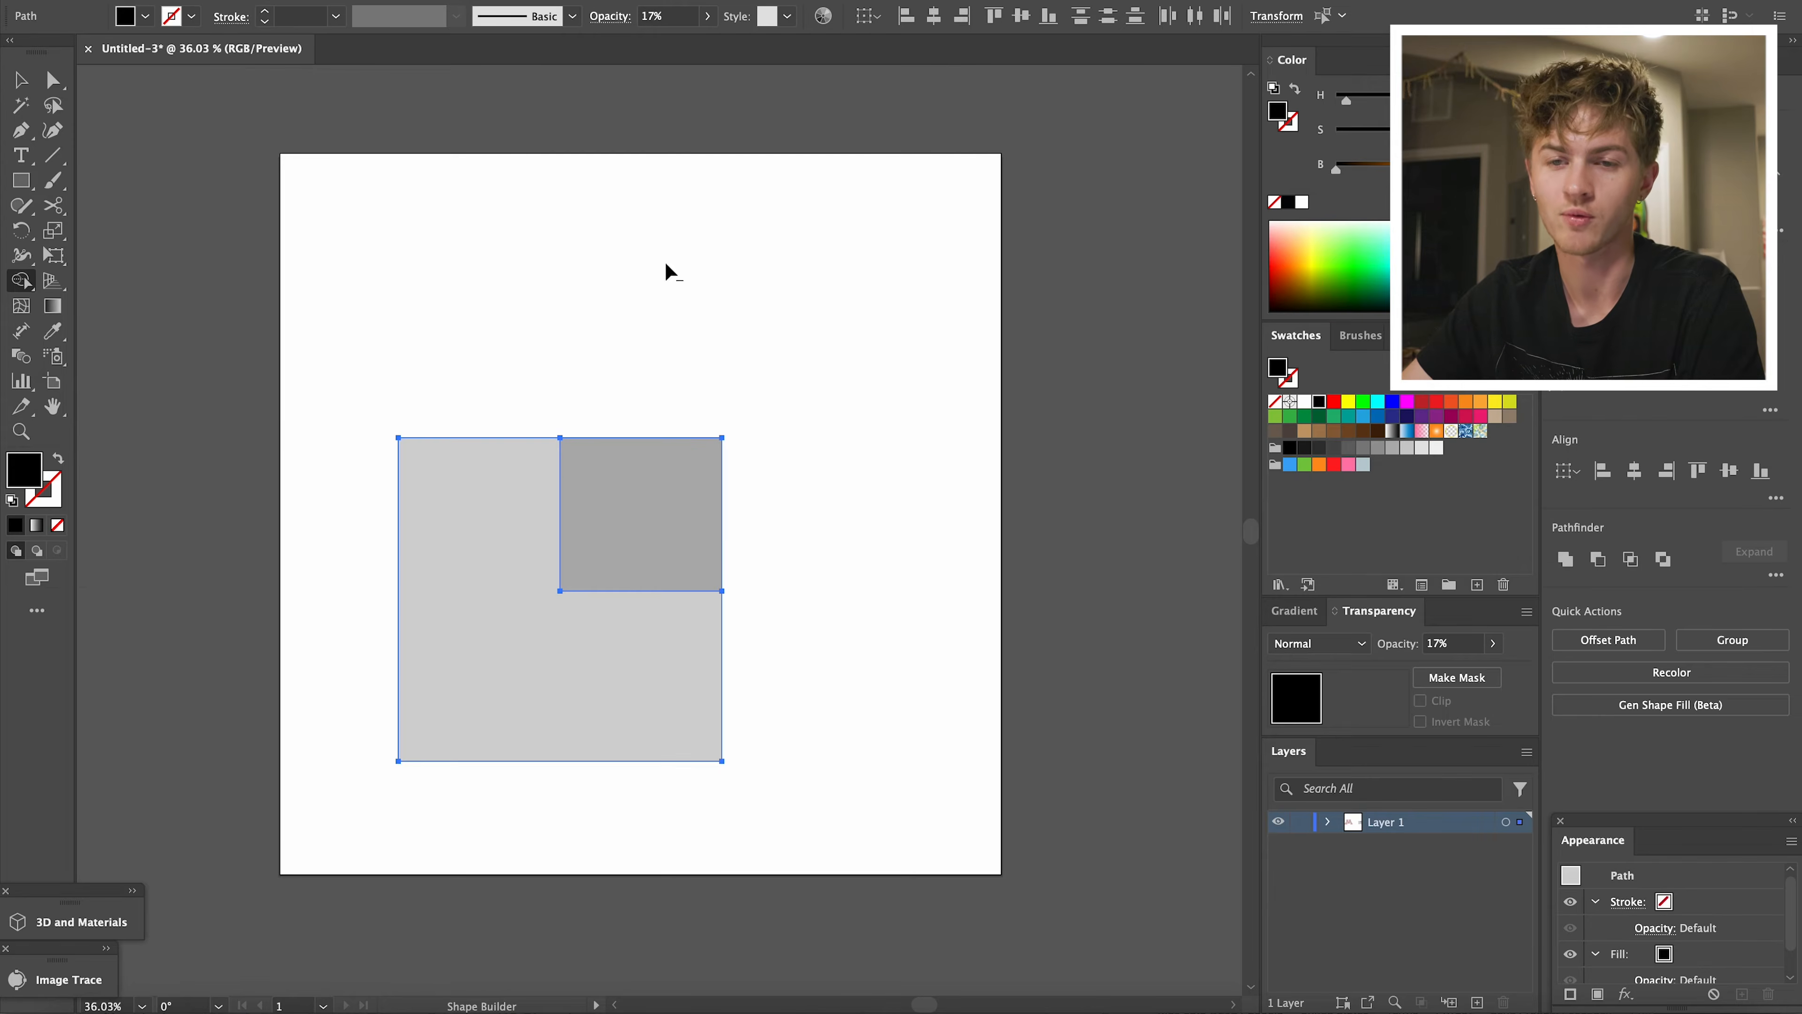
pyautogui.hotkey('ctrl', 'z')
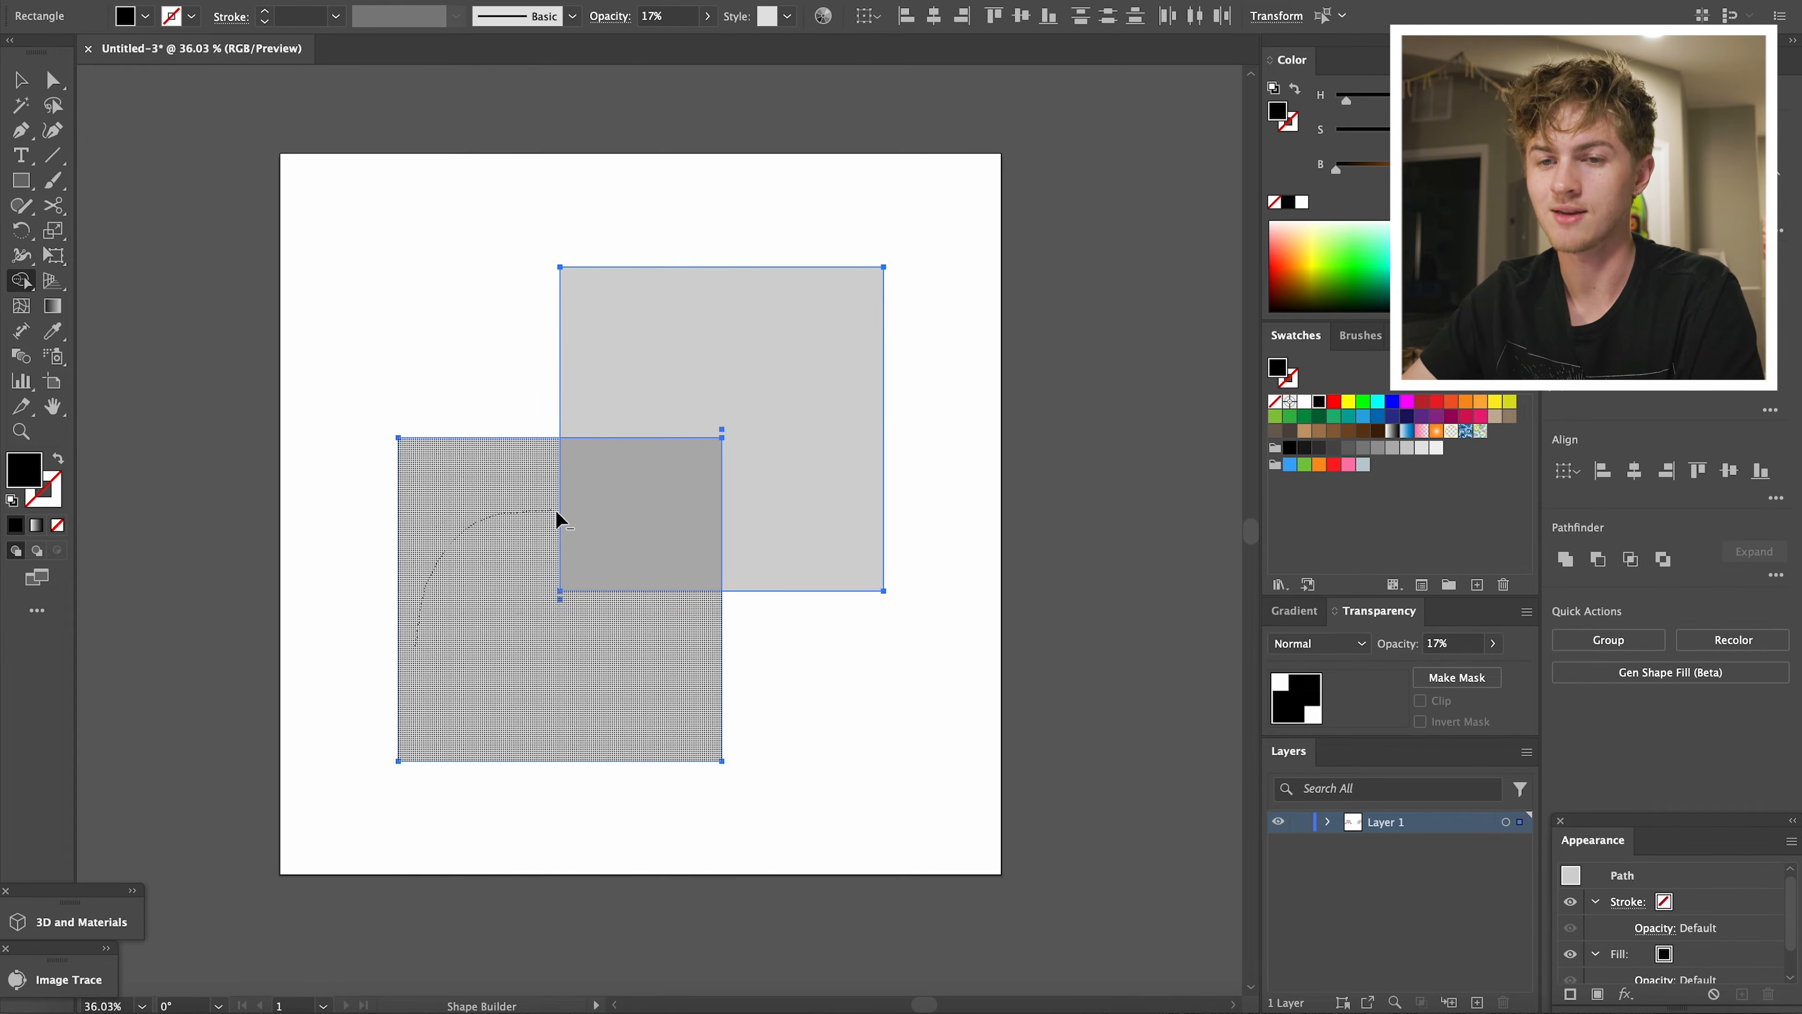
pyautogui.moveTo(556, 513)
pyautogui.mouseDown()
pyautogui.moveTo(618, 523)
pyautogui.moveTo(884, 374)
pyautogui.mouseUp()
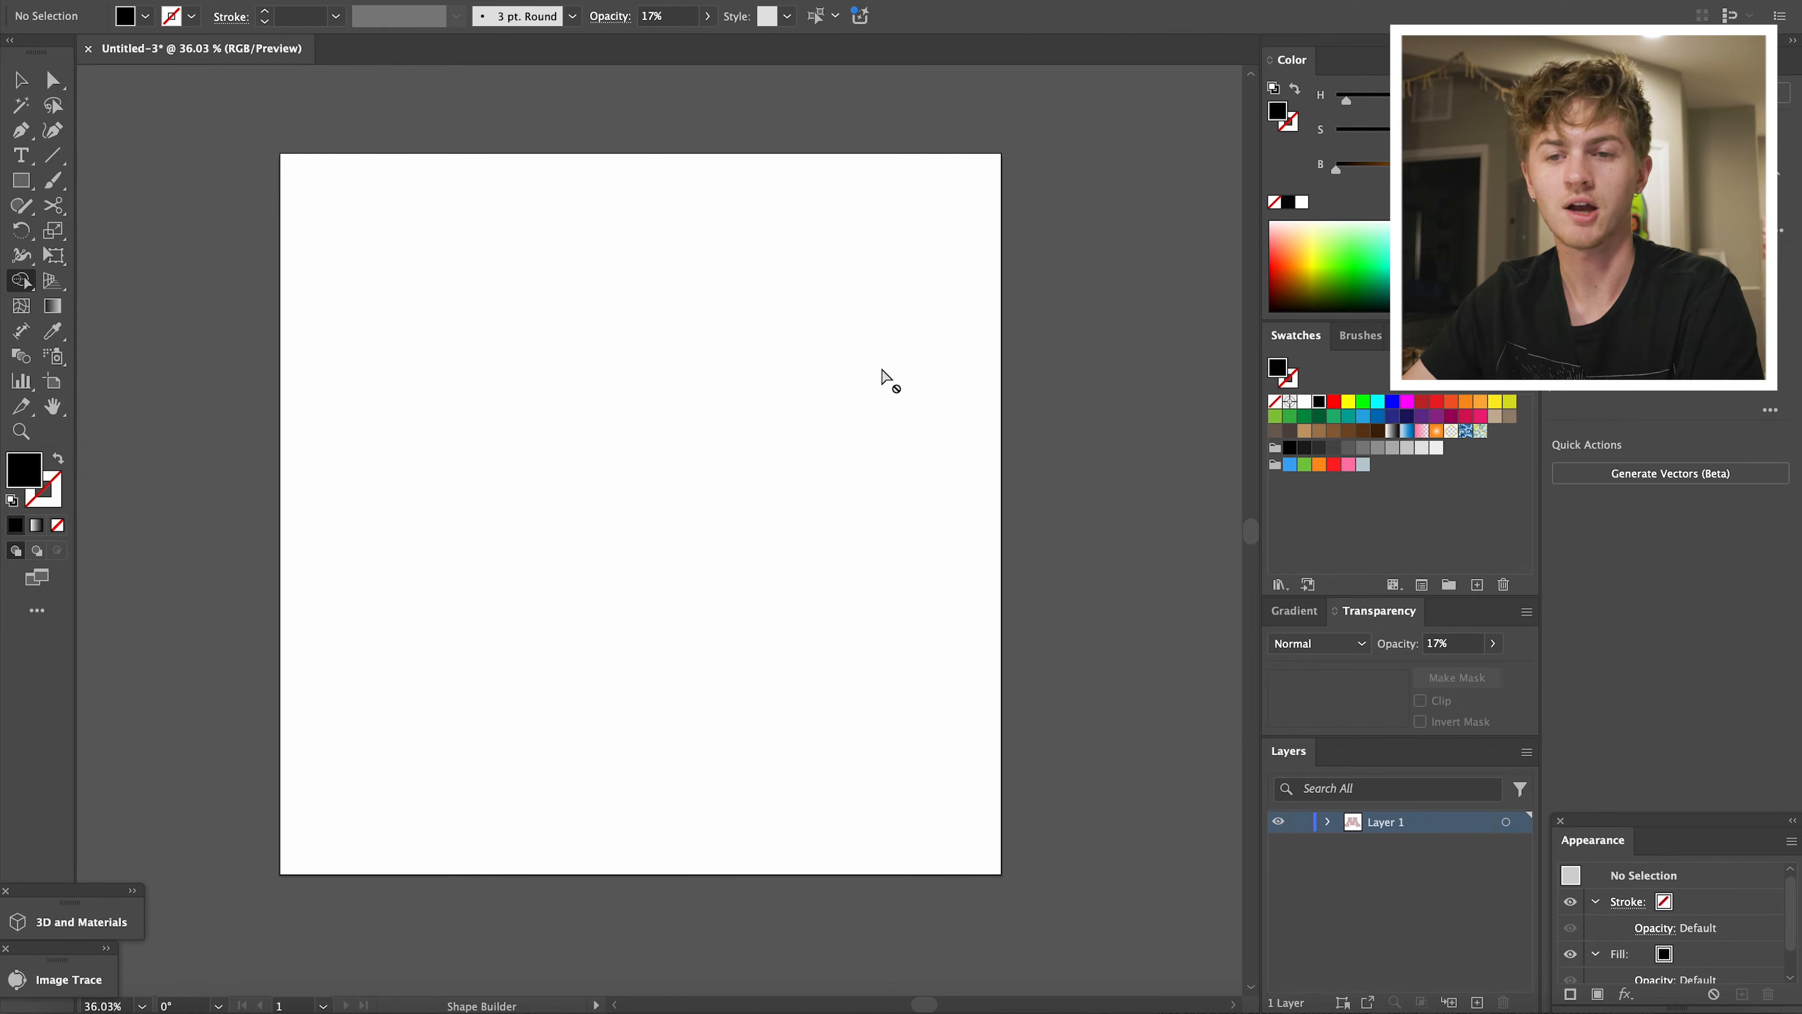
pyautogui.press('super+z')
pyautogui.rightClick(632, 469)
pyautogui.press('Escape')
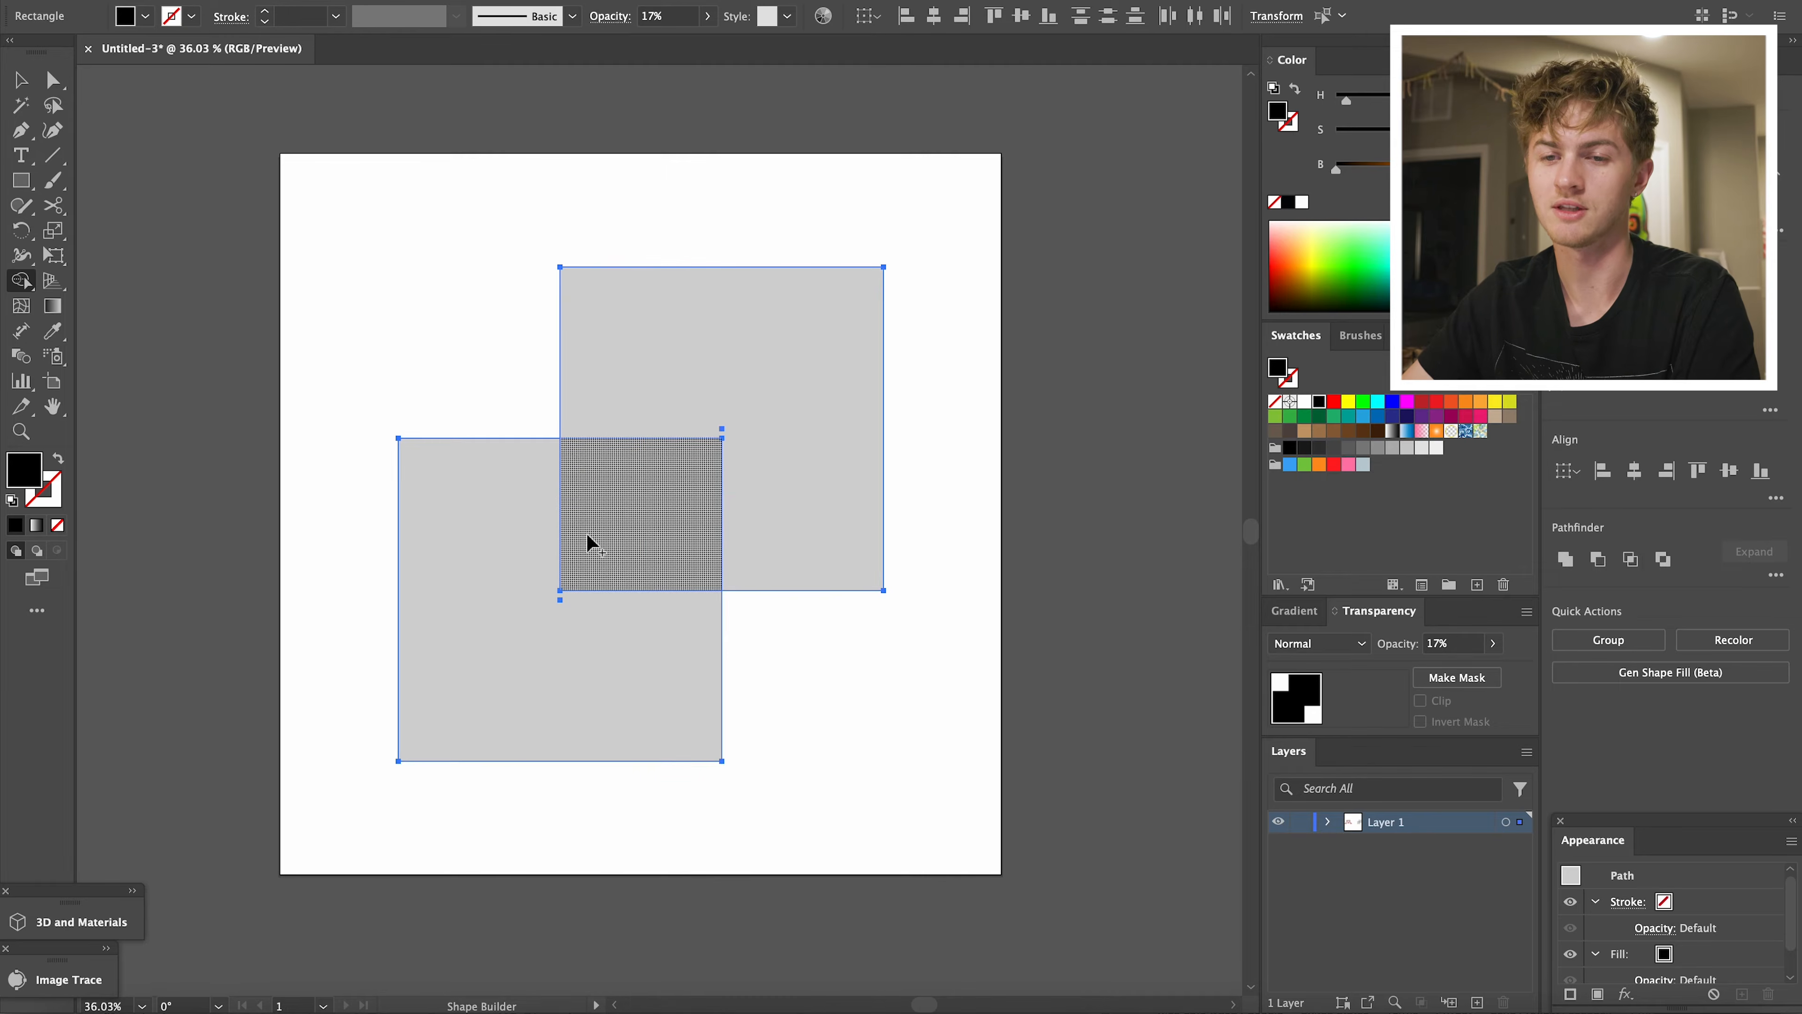
# Delete the whole lower square including the overlap with Shape Builder, and undo the deletion
pyautogui.moveTo(595, 696); pyautogui.dragTo(632, 518)
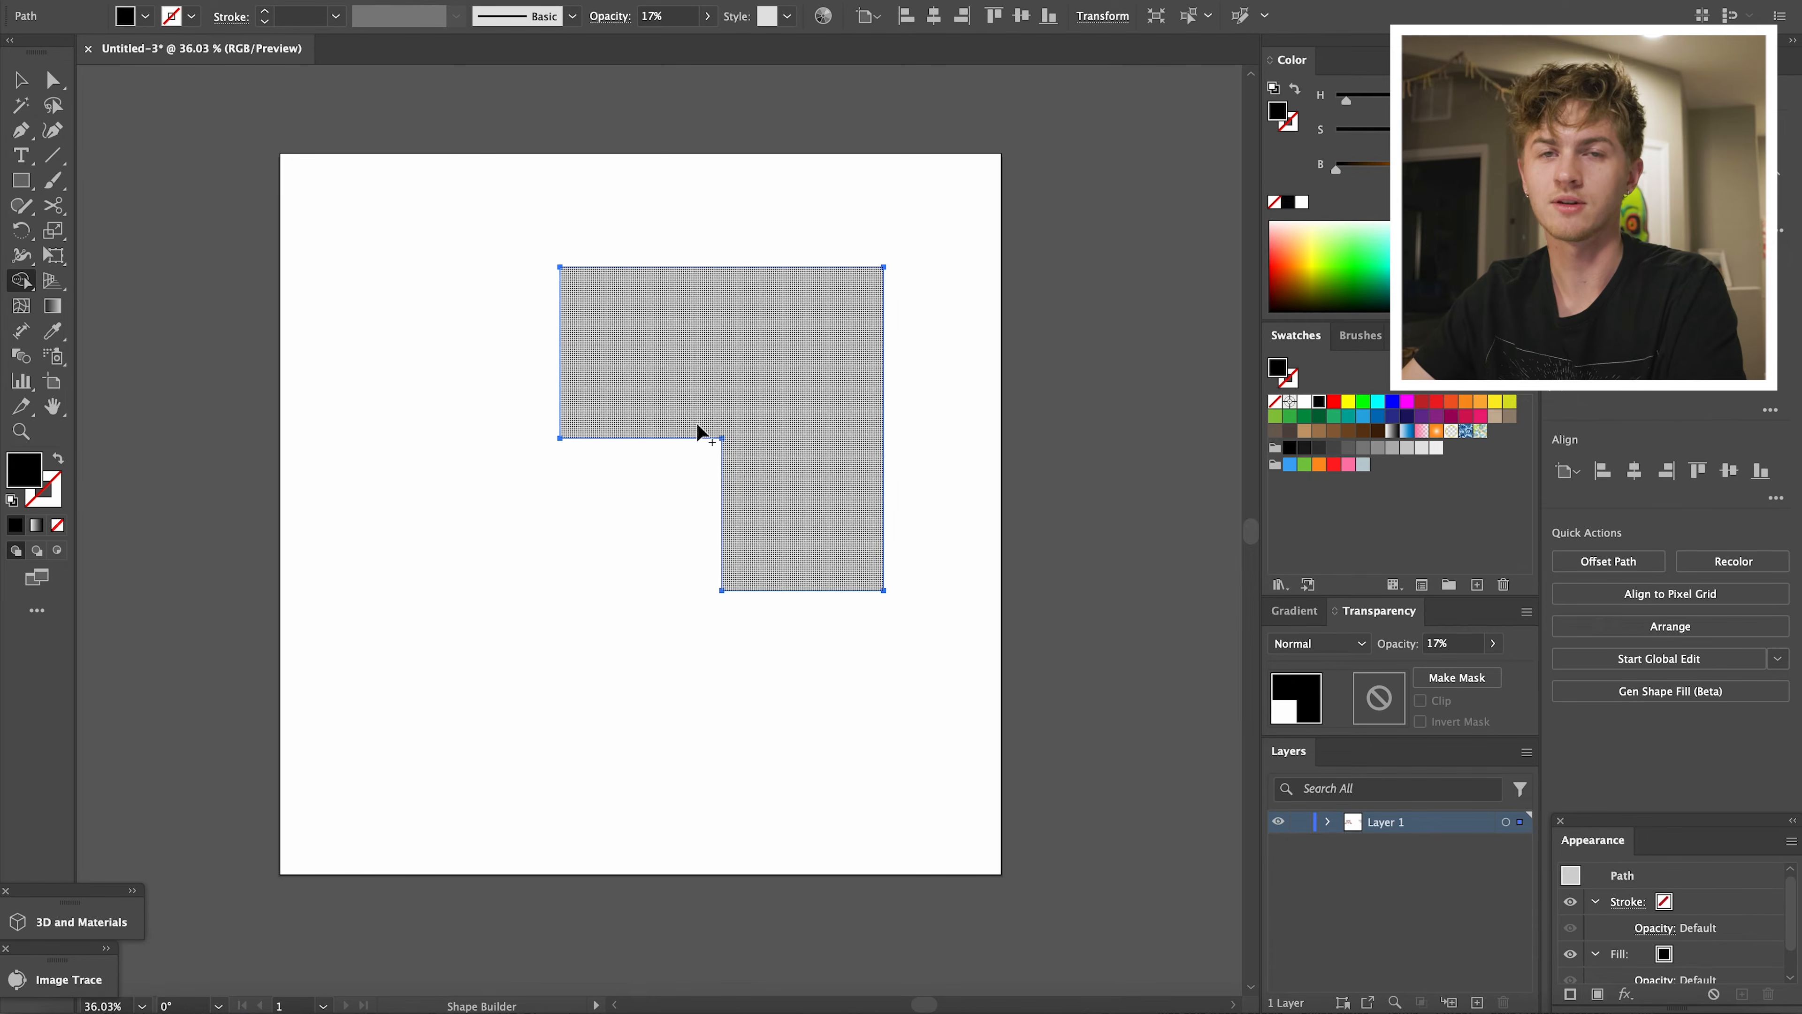
pyautogui.press('super+z')
pyautogui.press('super+z')
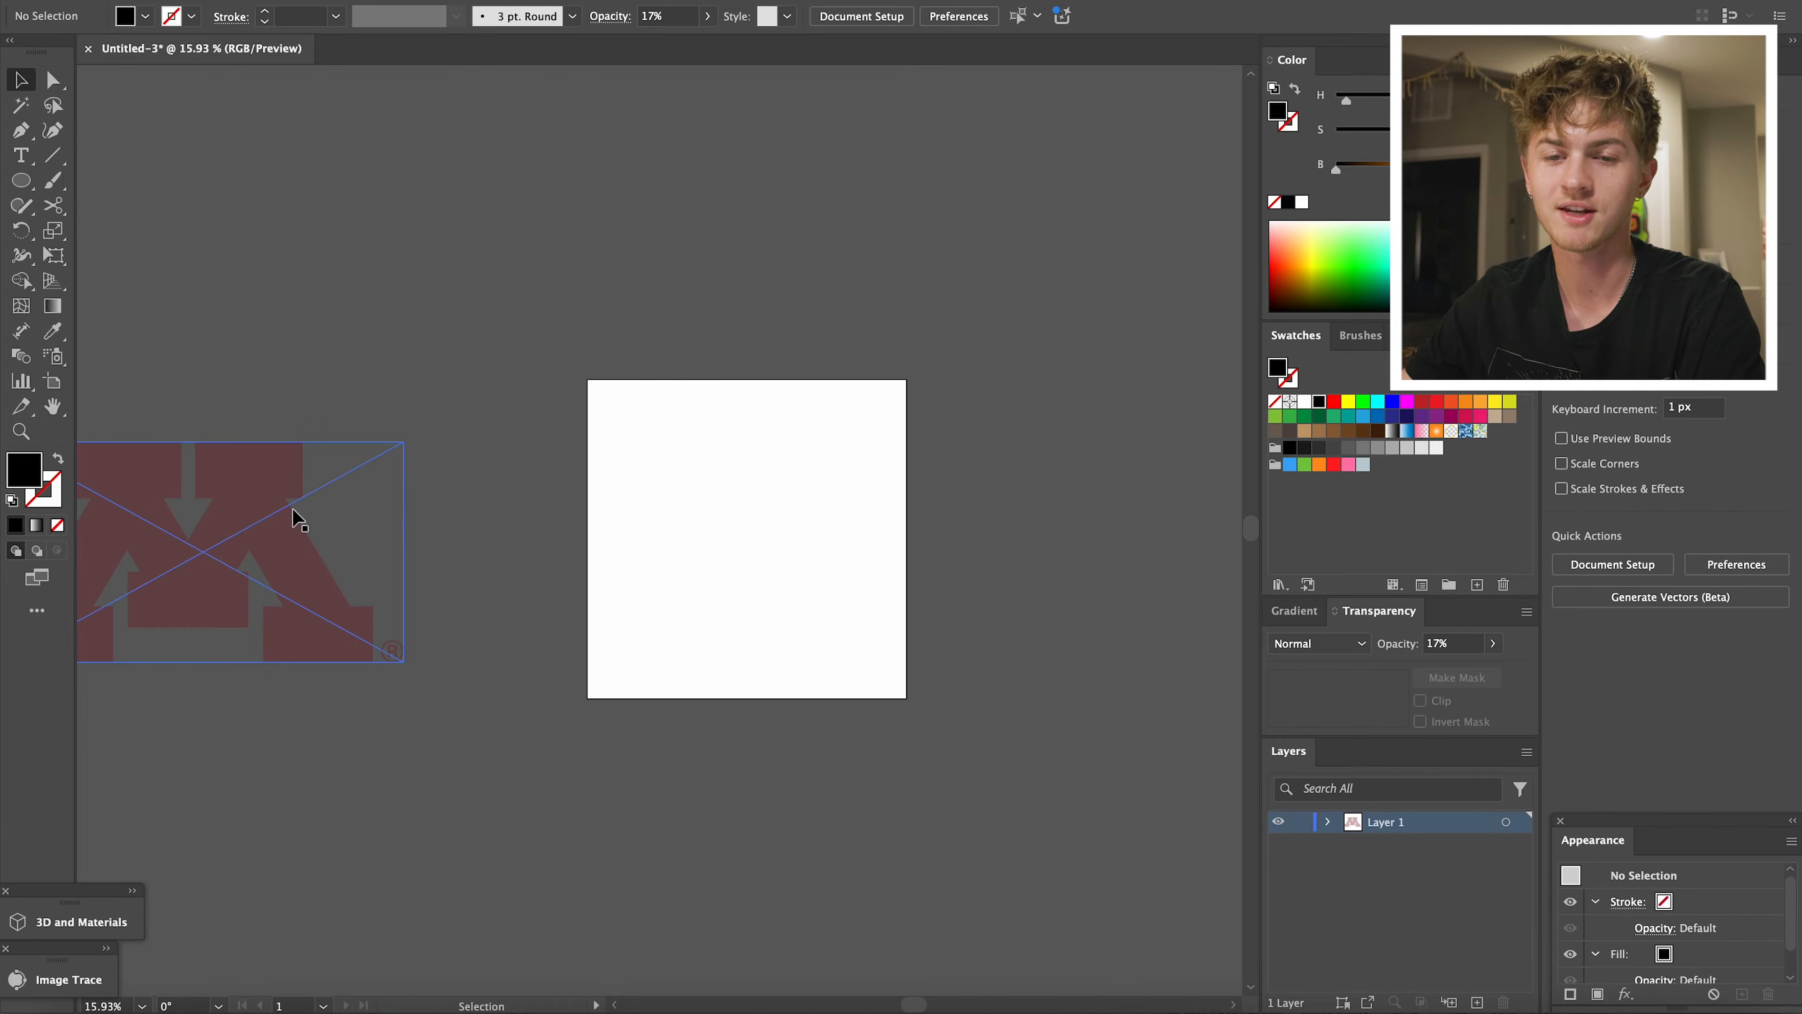
# Move the faded M logo image onto the artboard, scale it down to fit the artboard's width, and centre it
pyautogui.moveTo(293, 508); pyautogui.dragTo(789, 536)
pyautogui.moveTo(710, 644); pyautogui.dragTo(667, 607)
pyautogui.moveTo(660, 451); pyautogui.dragTo(851, 588)
pyautogui.click(1133, 403)
pyautogui.press('z')
pyautogui.press('v')
# Lock Layer 1 holding the logo image and add a new layer above it
pyautogui.click(890, 589)
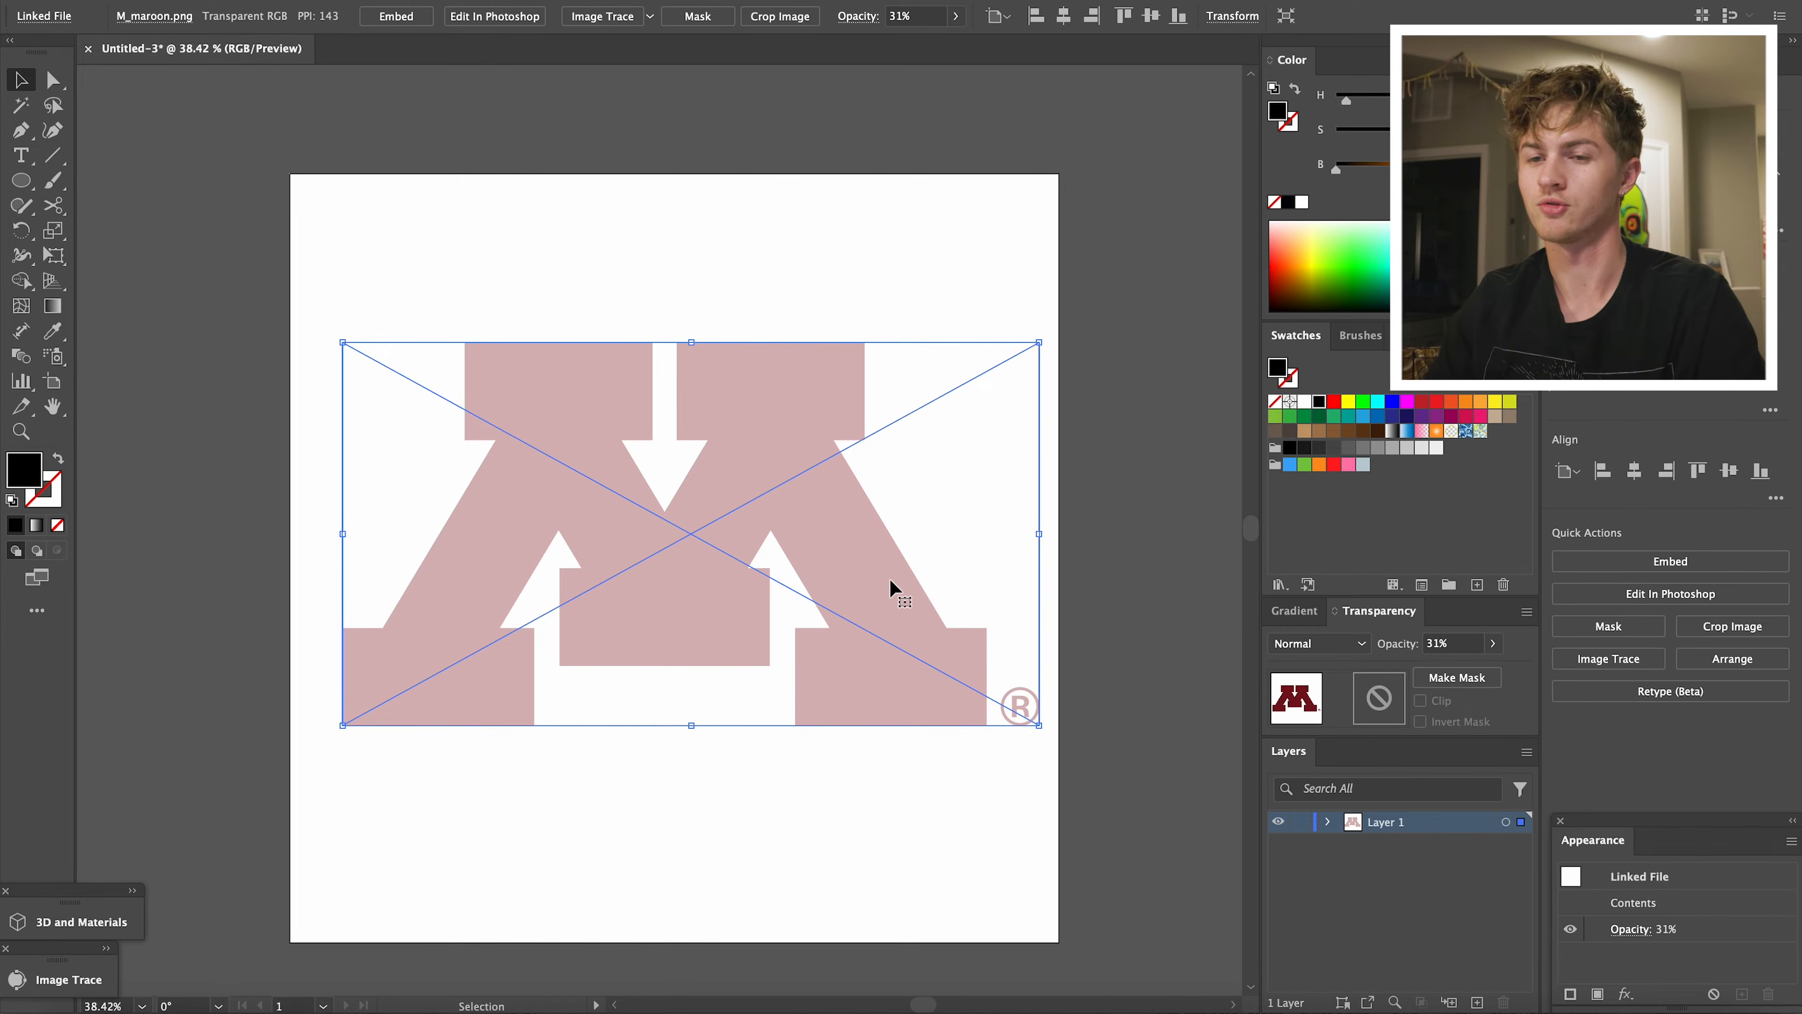
pyautogui.click(1300, 821)
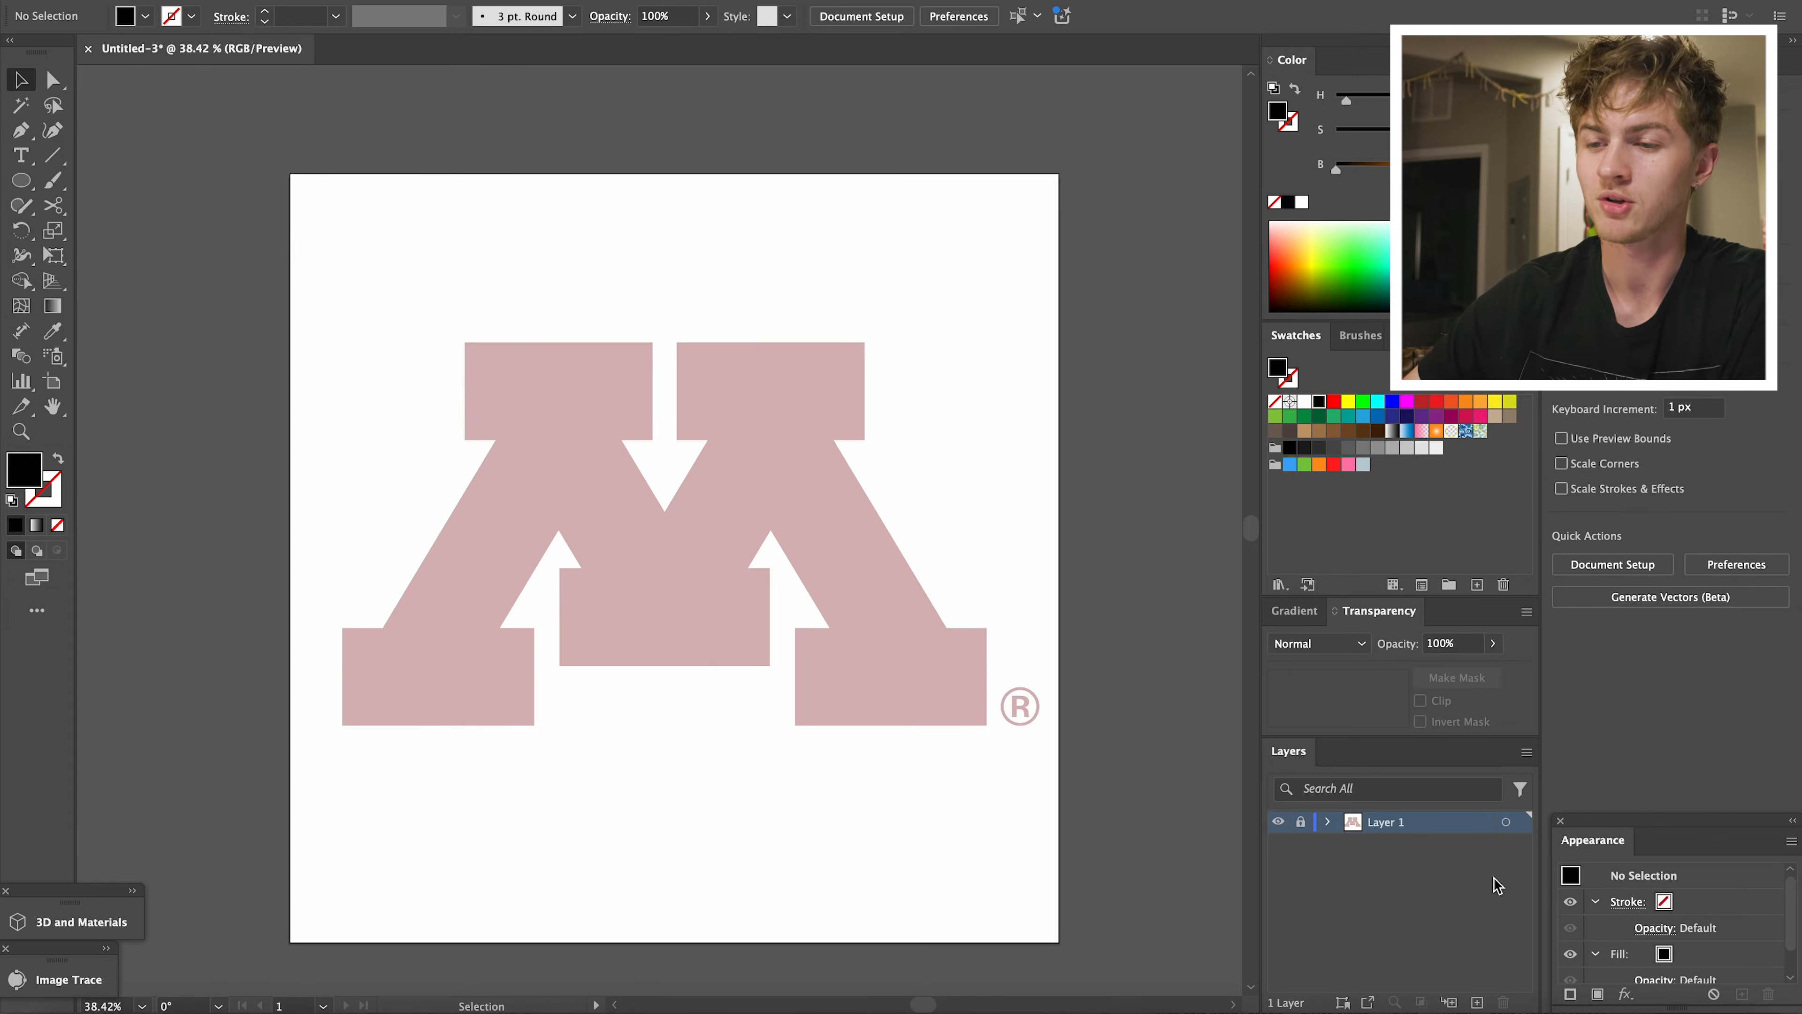
pyautogui.click(1478, 1001)
# Start a Pen tool path at the M's bottom-left corner, tracing the left foot's outer edge to where the leg begins
pyautogui.press('z')
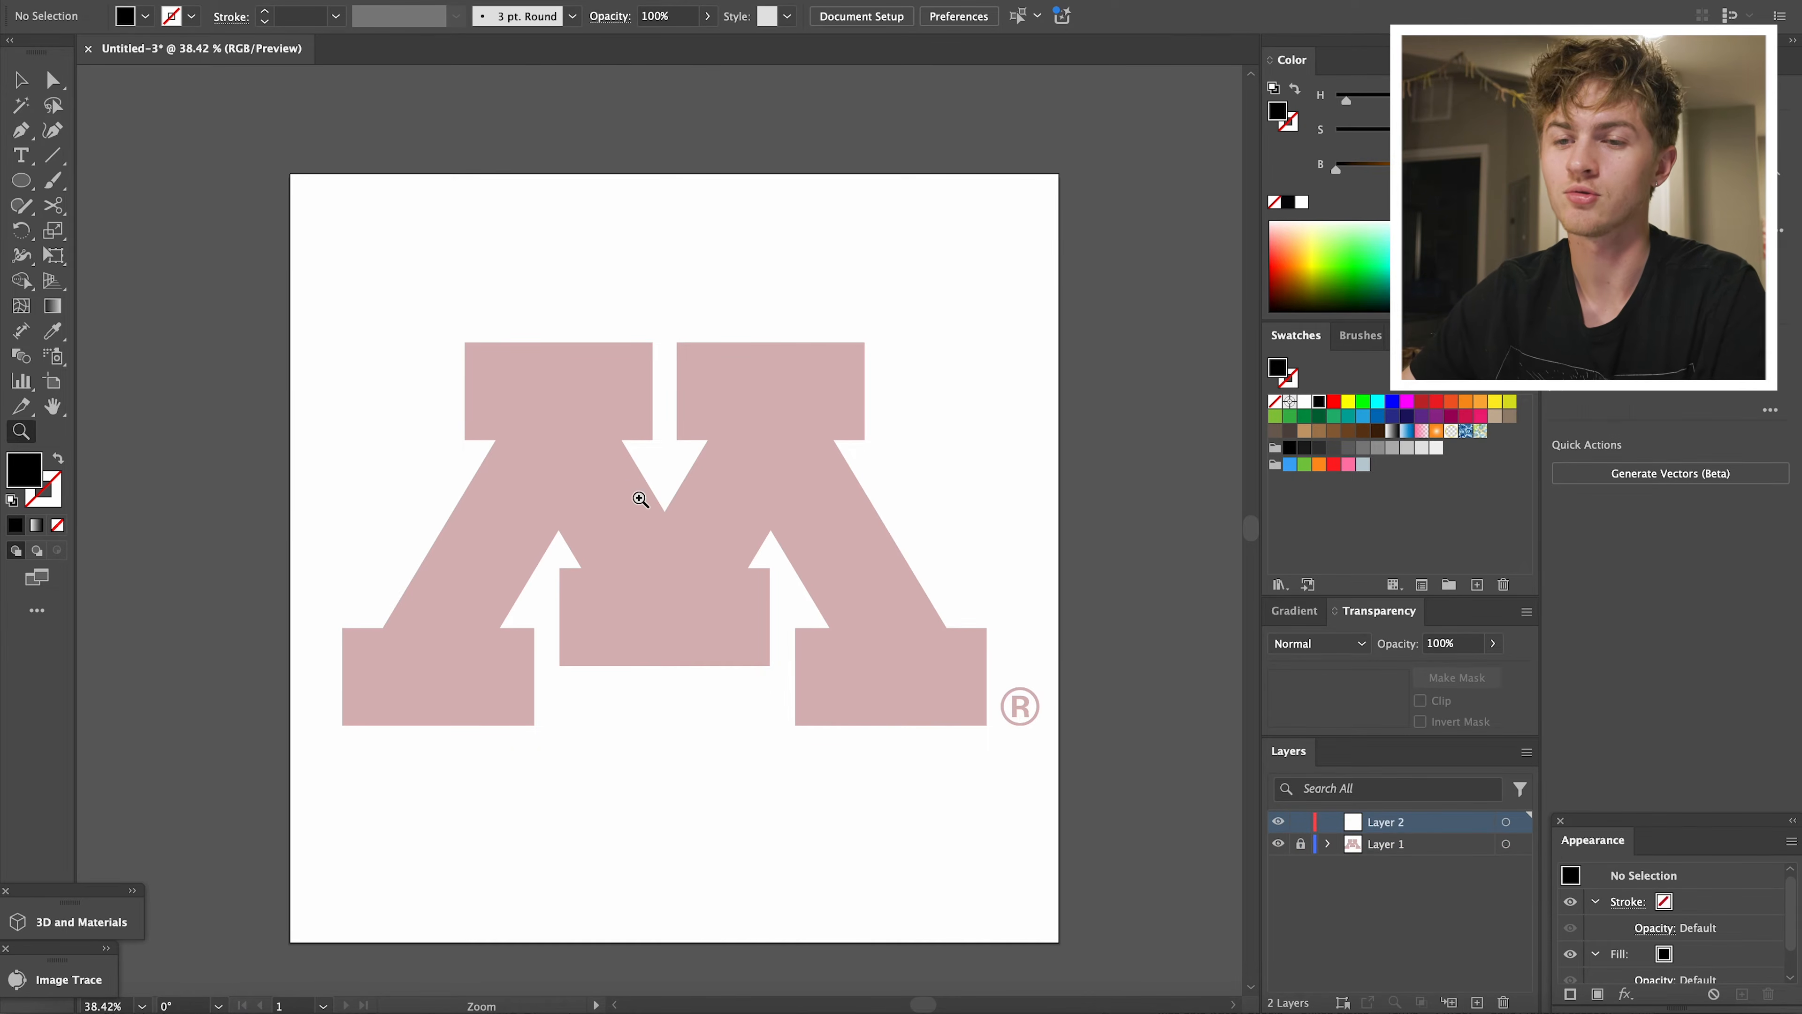
pyautogui.moveTo(639, 498); pyautogui.dragTo(675, 502)
pyautogui.hscroll(2, 656, 522)
pyautogui.press('v')
pyautogui.press('p')
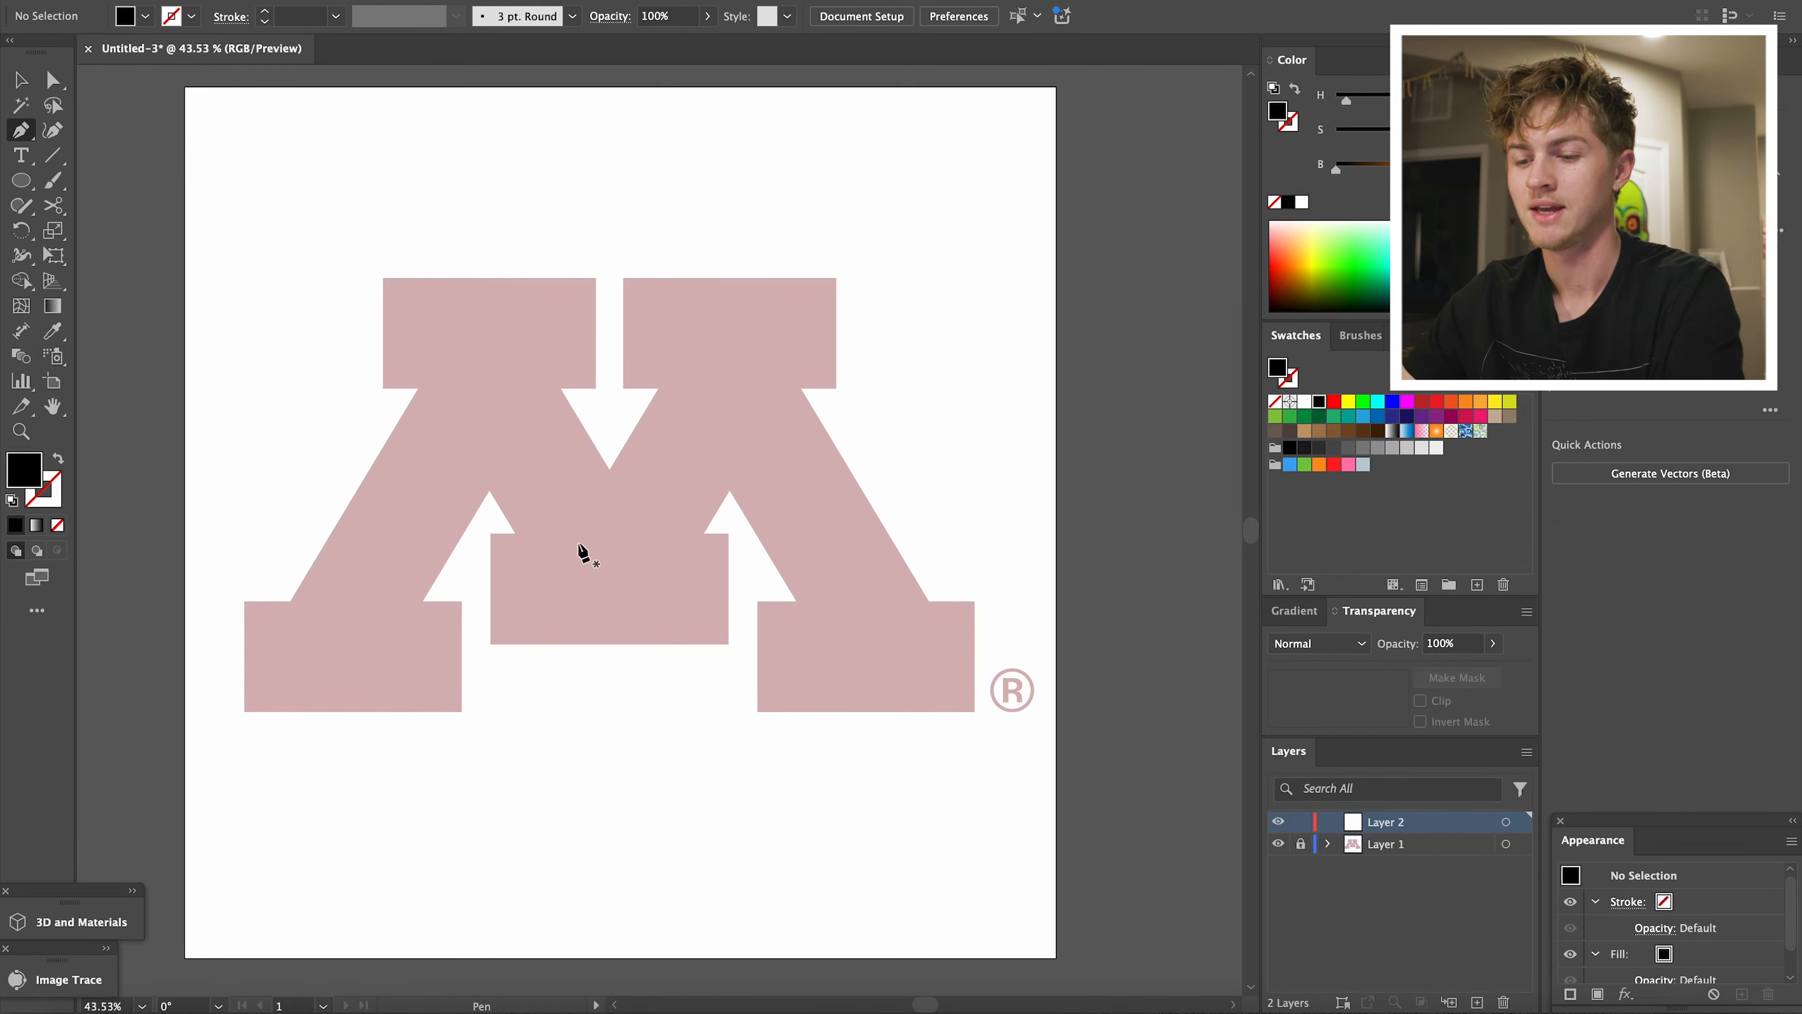
pyautogui.click(244, 711)
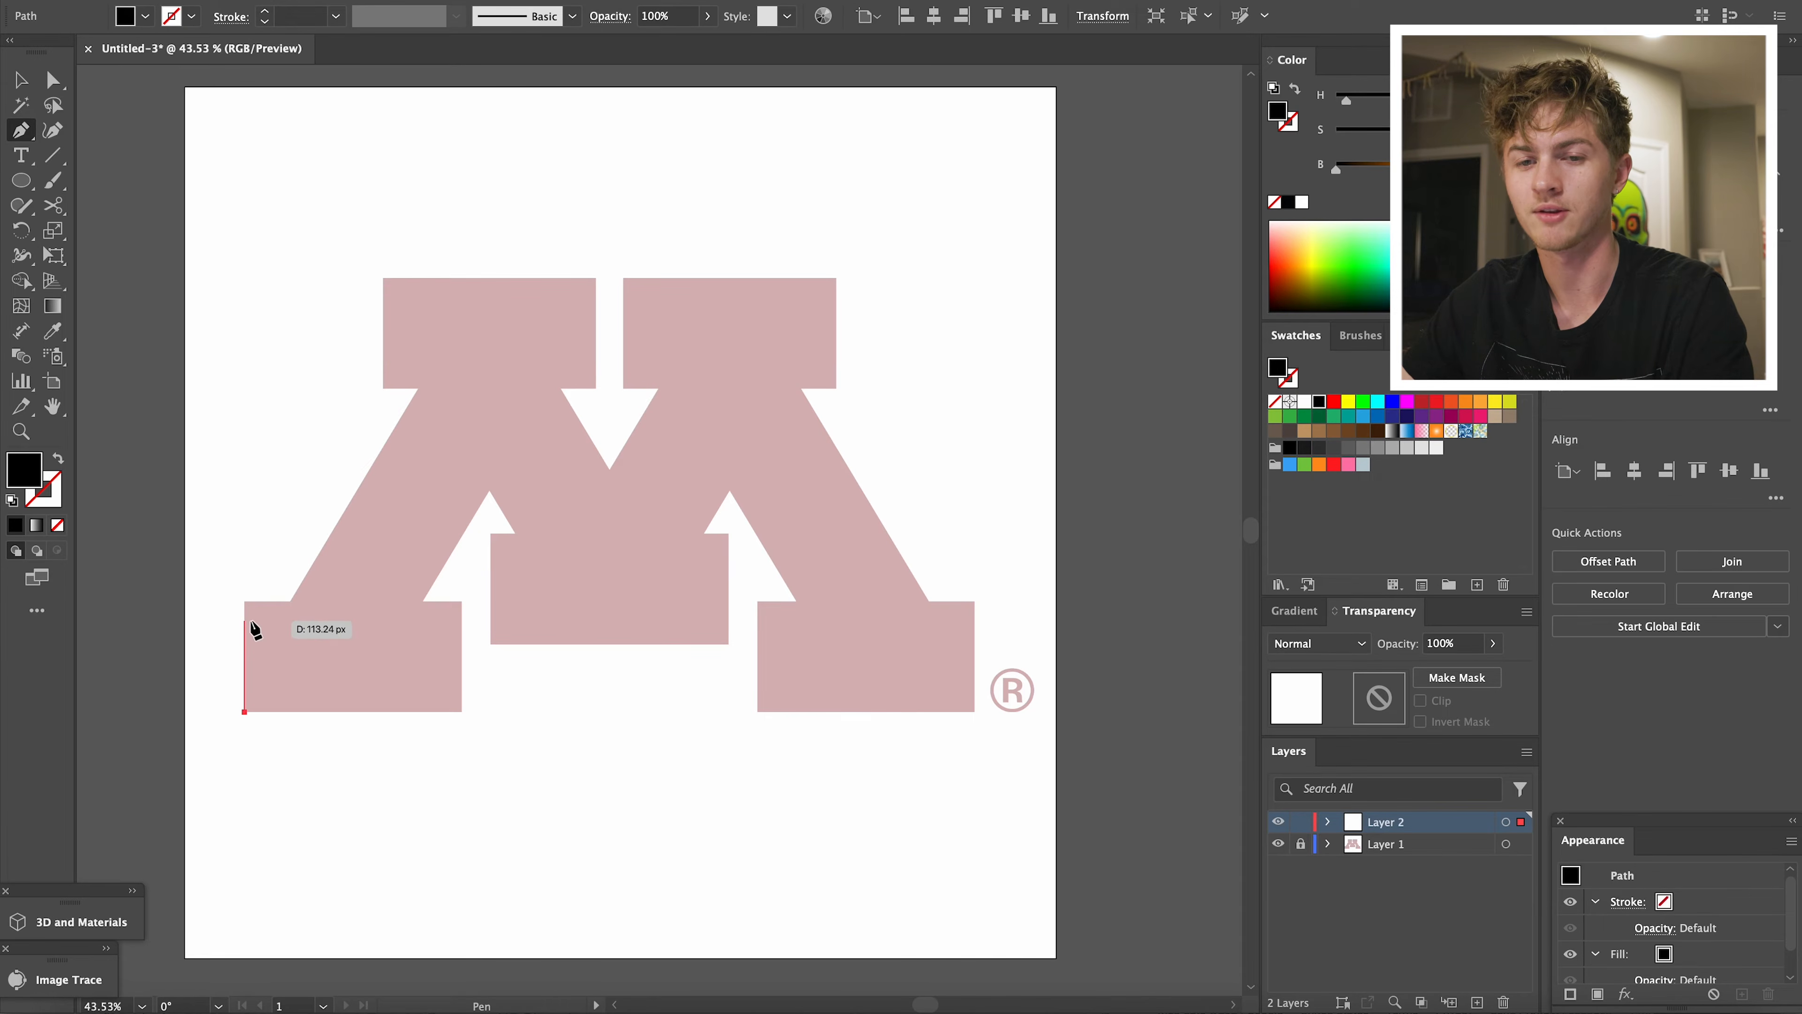
pyautogui.click(244, 603)
pyautogui.click(294, 604)
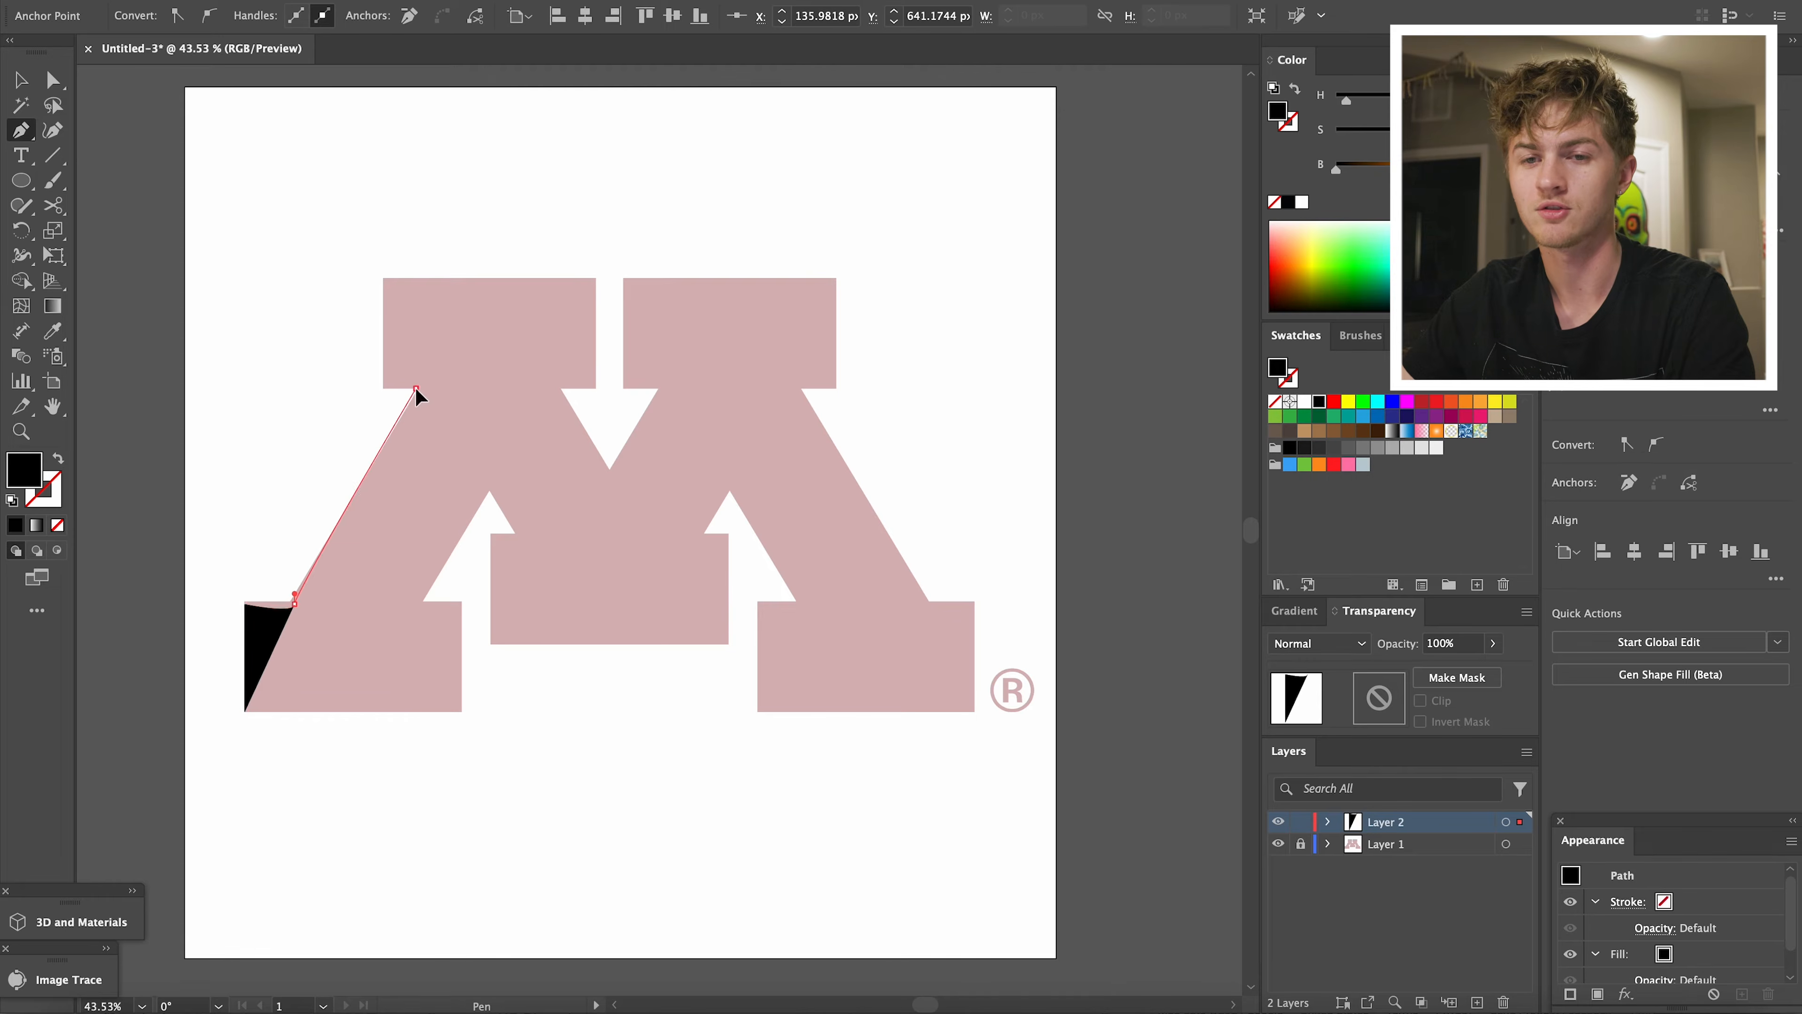
# Continue the path up the left leg and around the M's upper-left serif block
pyautogui.click(416, 388)
pyautogui.moveTo(387, 388); pyautogui.dragTo(387, 377)
pyautogui.click(387, 278)
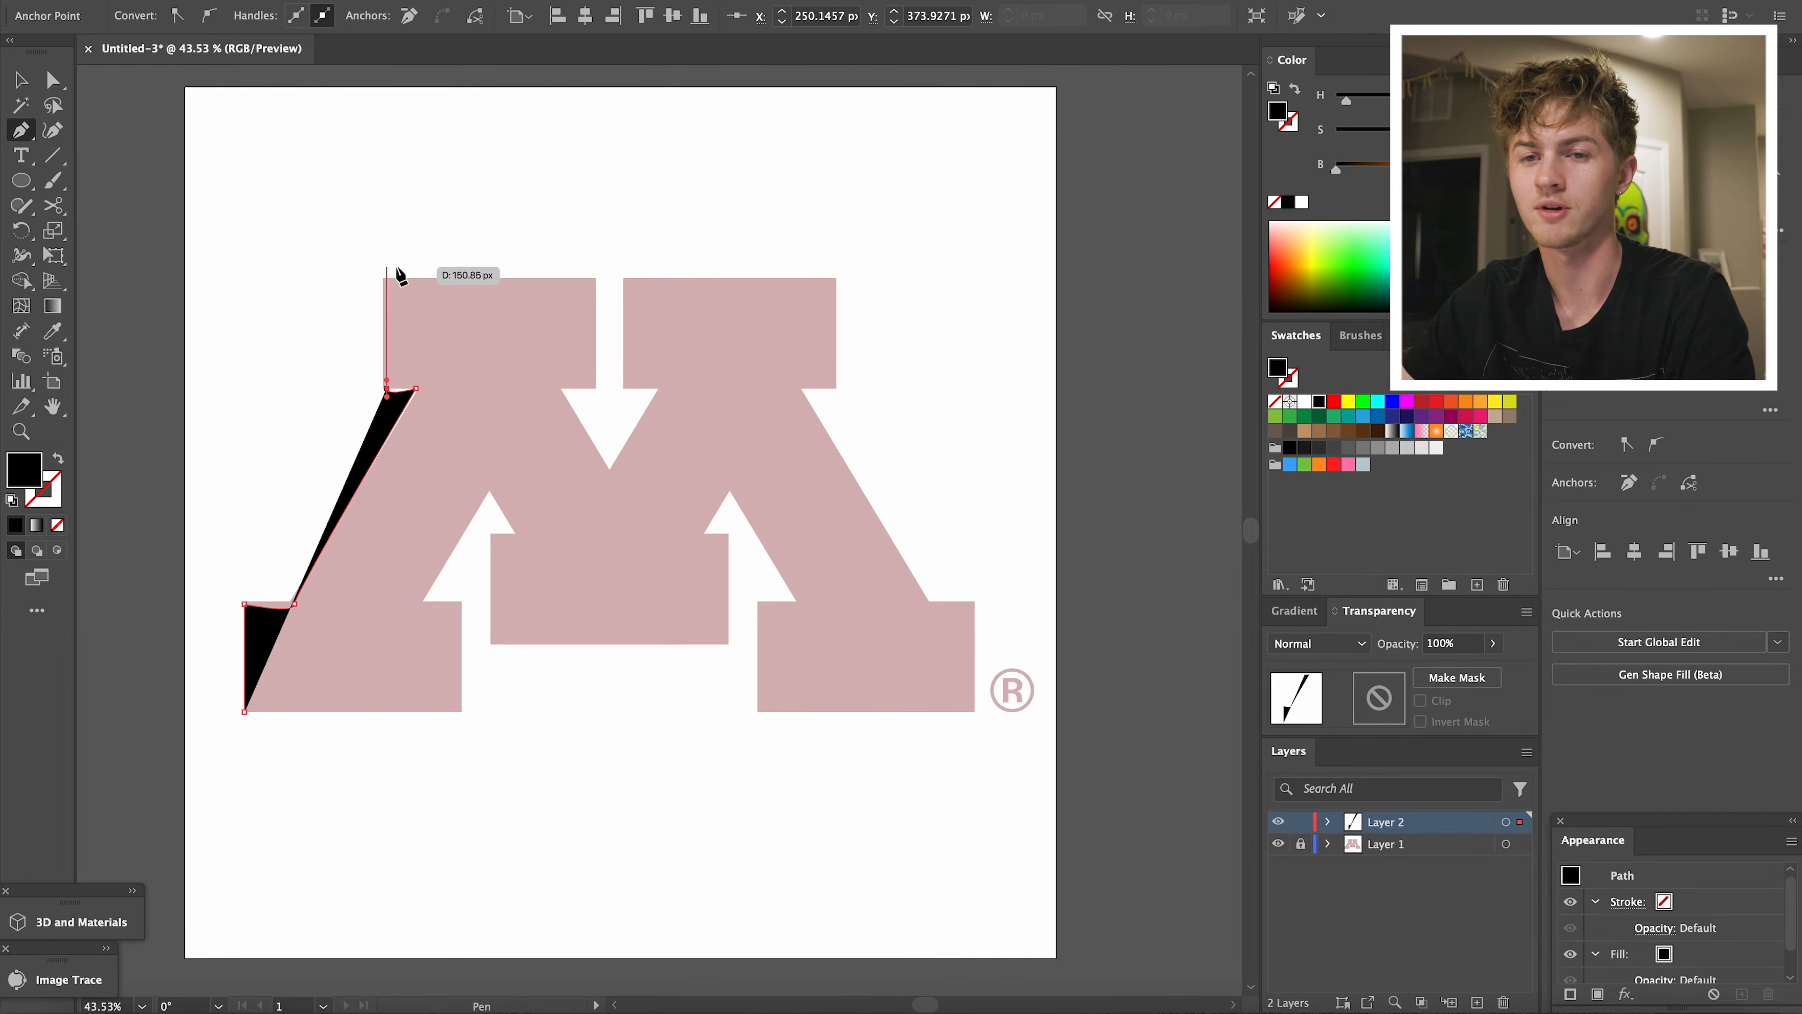
pyautogui.click(597, 279)
pyautogui.click(597, 387)
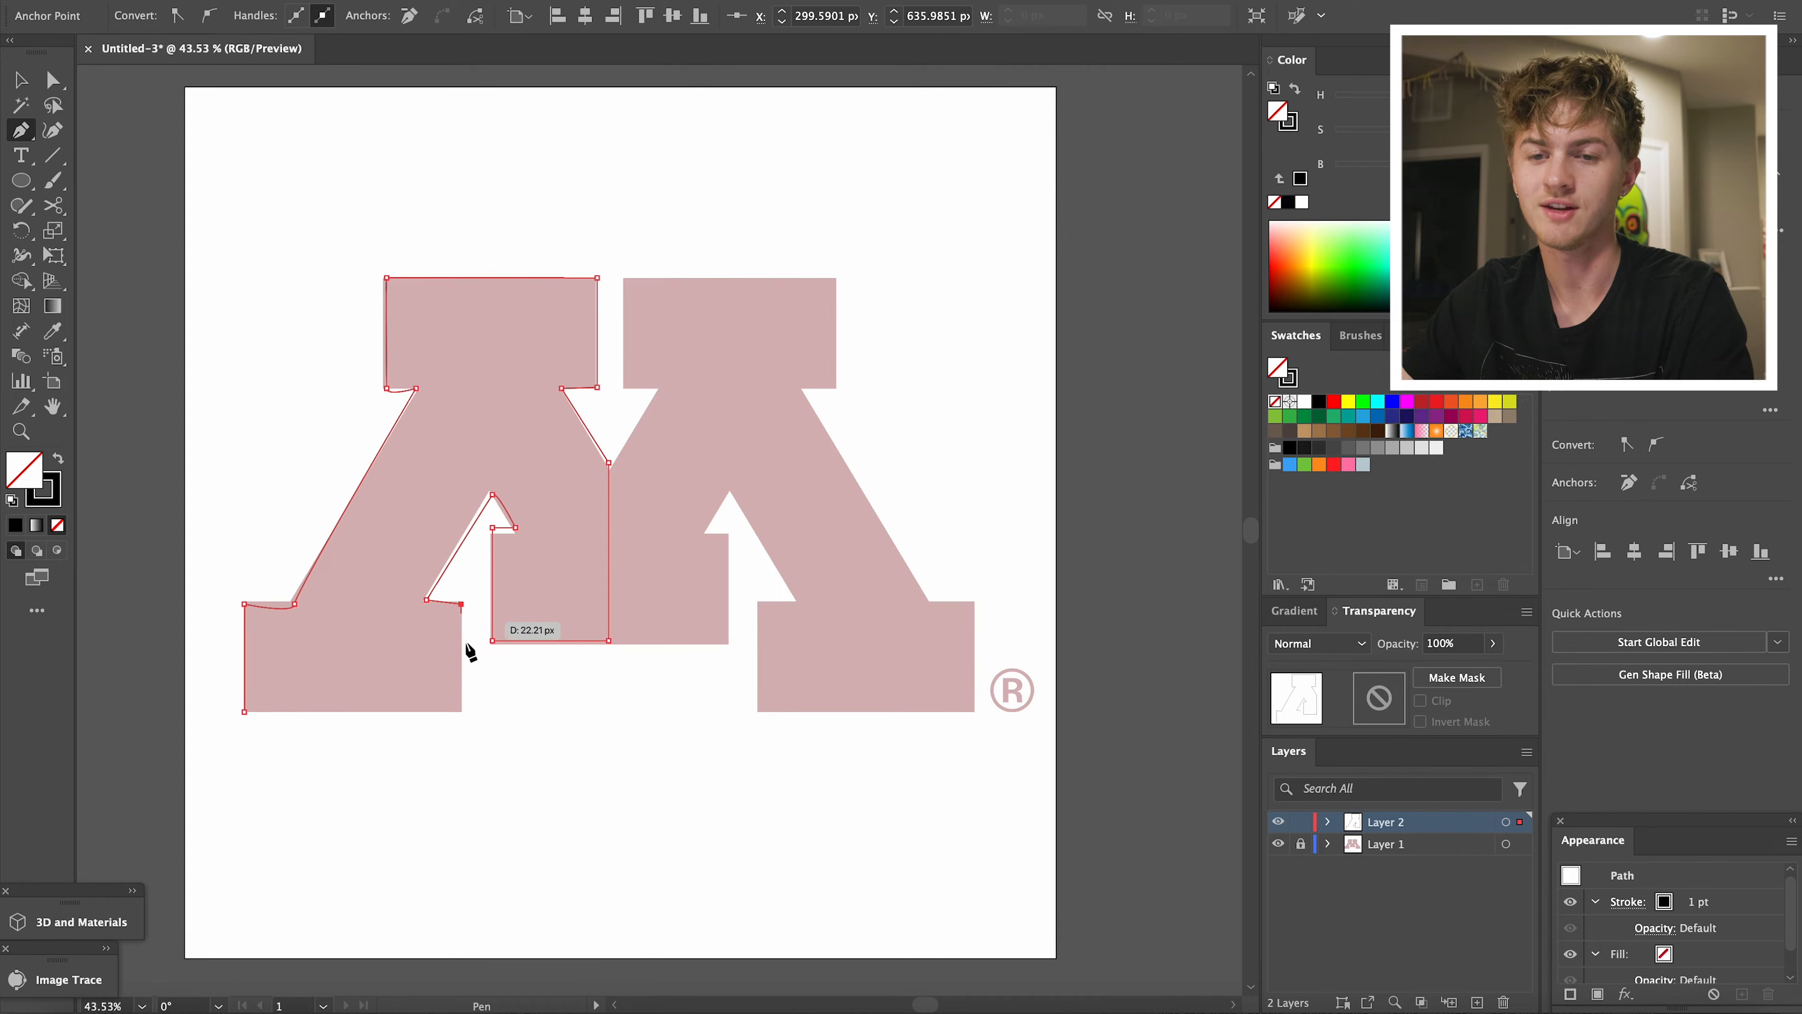
# Close the path around the bottom of the left foot and give the traced half a black fill with no stroke
pyautogui.click(461, 712)
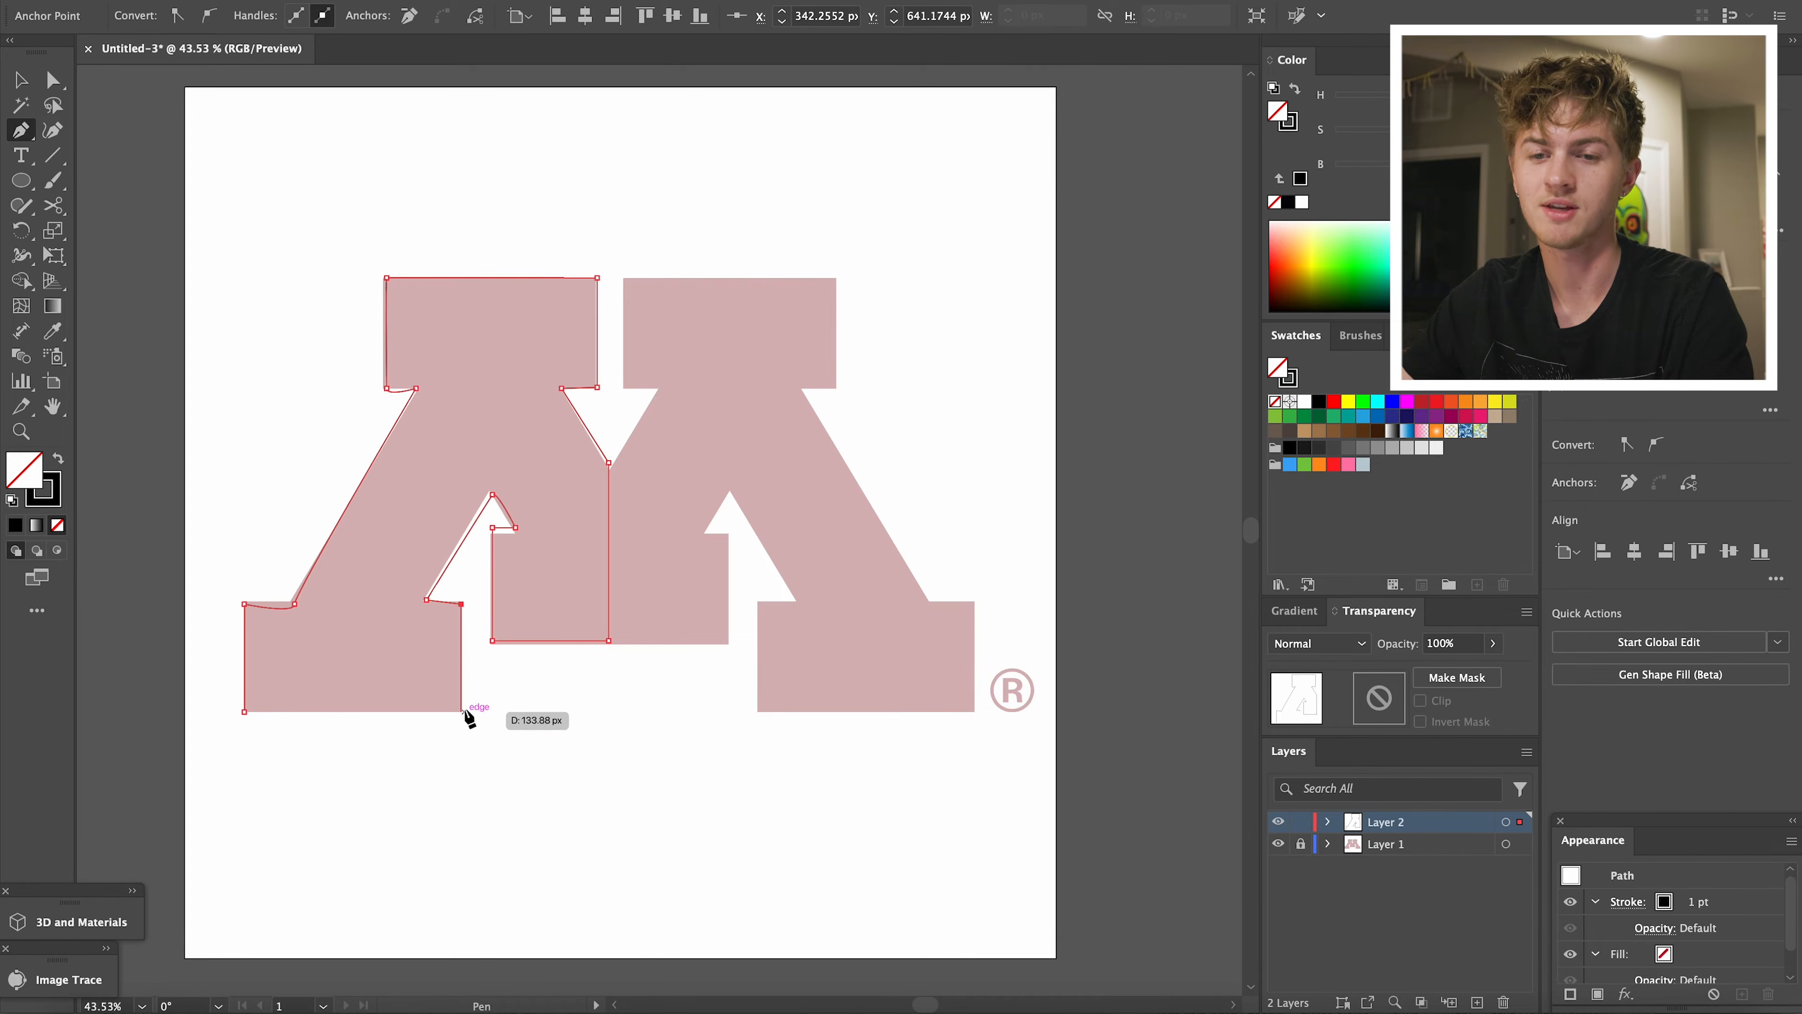
pyautogui.click(244, 712)
pyautogui.hotkey('shift', 'x')
# Duplicate the traced half to the right, reflect the copy horizontally, and align it with the original along the M's centre line
pyautogui.press('v')
pyautogui.moveTo(490, 571); pyautogui.dragTo(805, 571)
pyautogui.rightClick(848, 575)
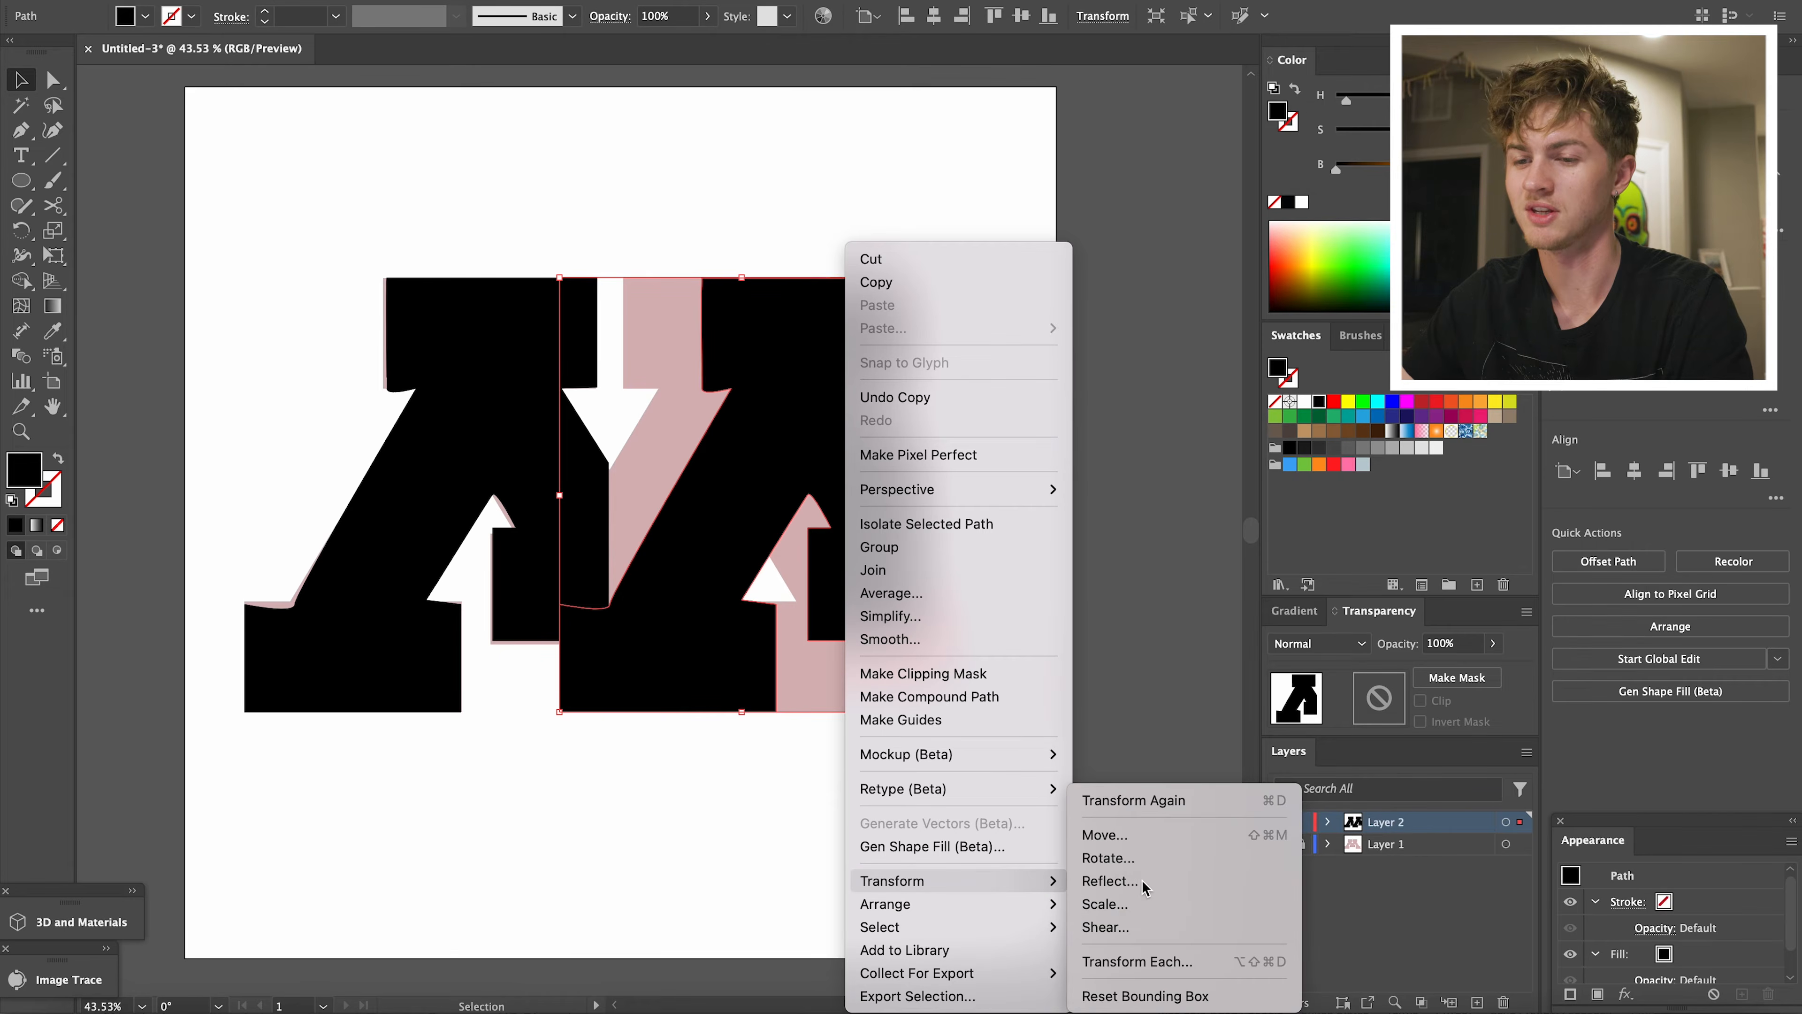
pyautogui.click(1109, 881)
pyautogui.click(996, 631)
pyautogui.moveTo(736, 497); pyautogui.dragTo(792, 506)
pyautogui.press('super+z')
# Unite the two mirrored halves of the M into a single shape
pyautogui.moveTo(871, 850); pyautogui.dragTo(411, 454)
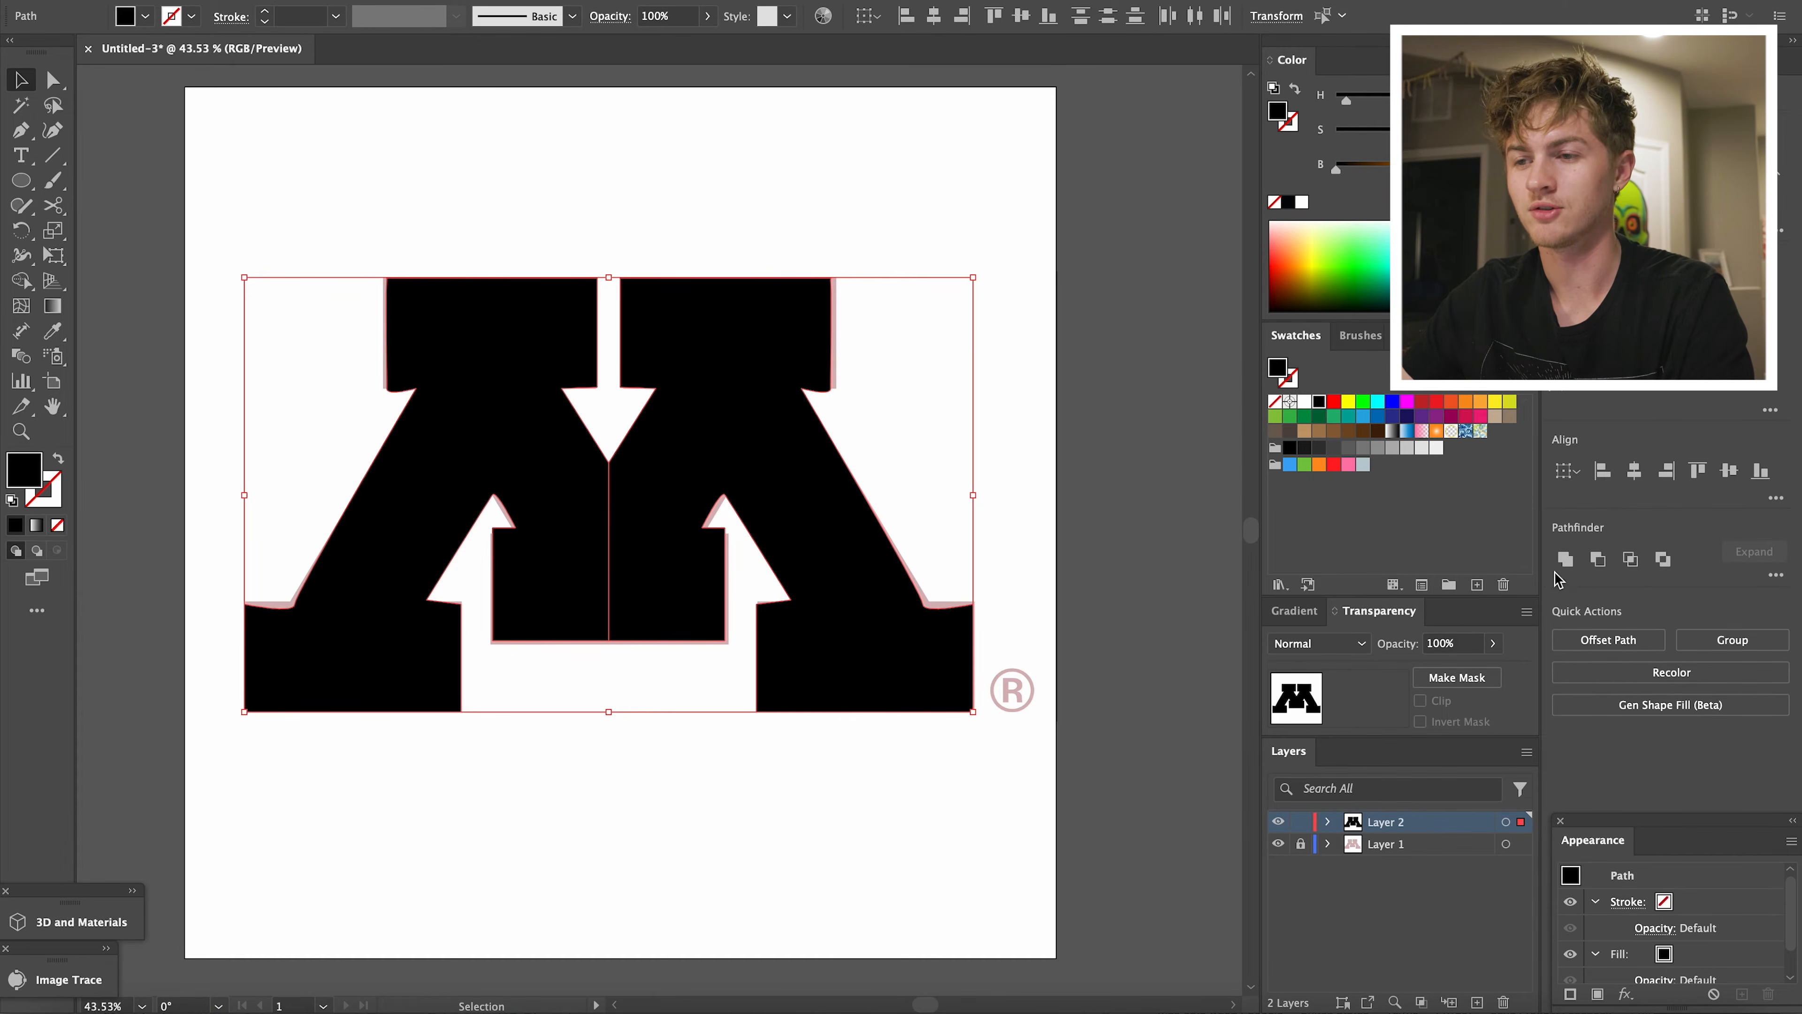
pyautogui.click(1565, 559)
pyautogui.click(568, 809)
pyautogui.scroll(-1, 756, 773)
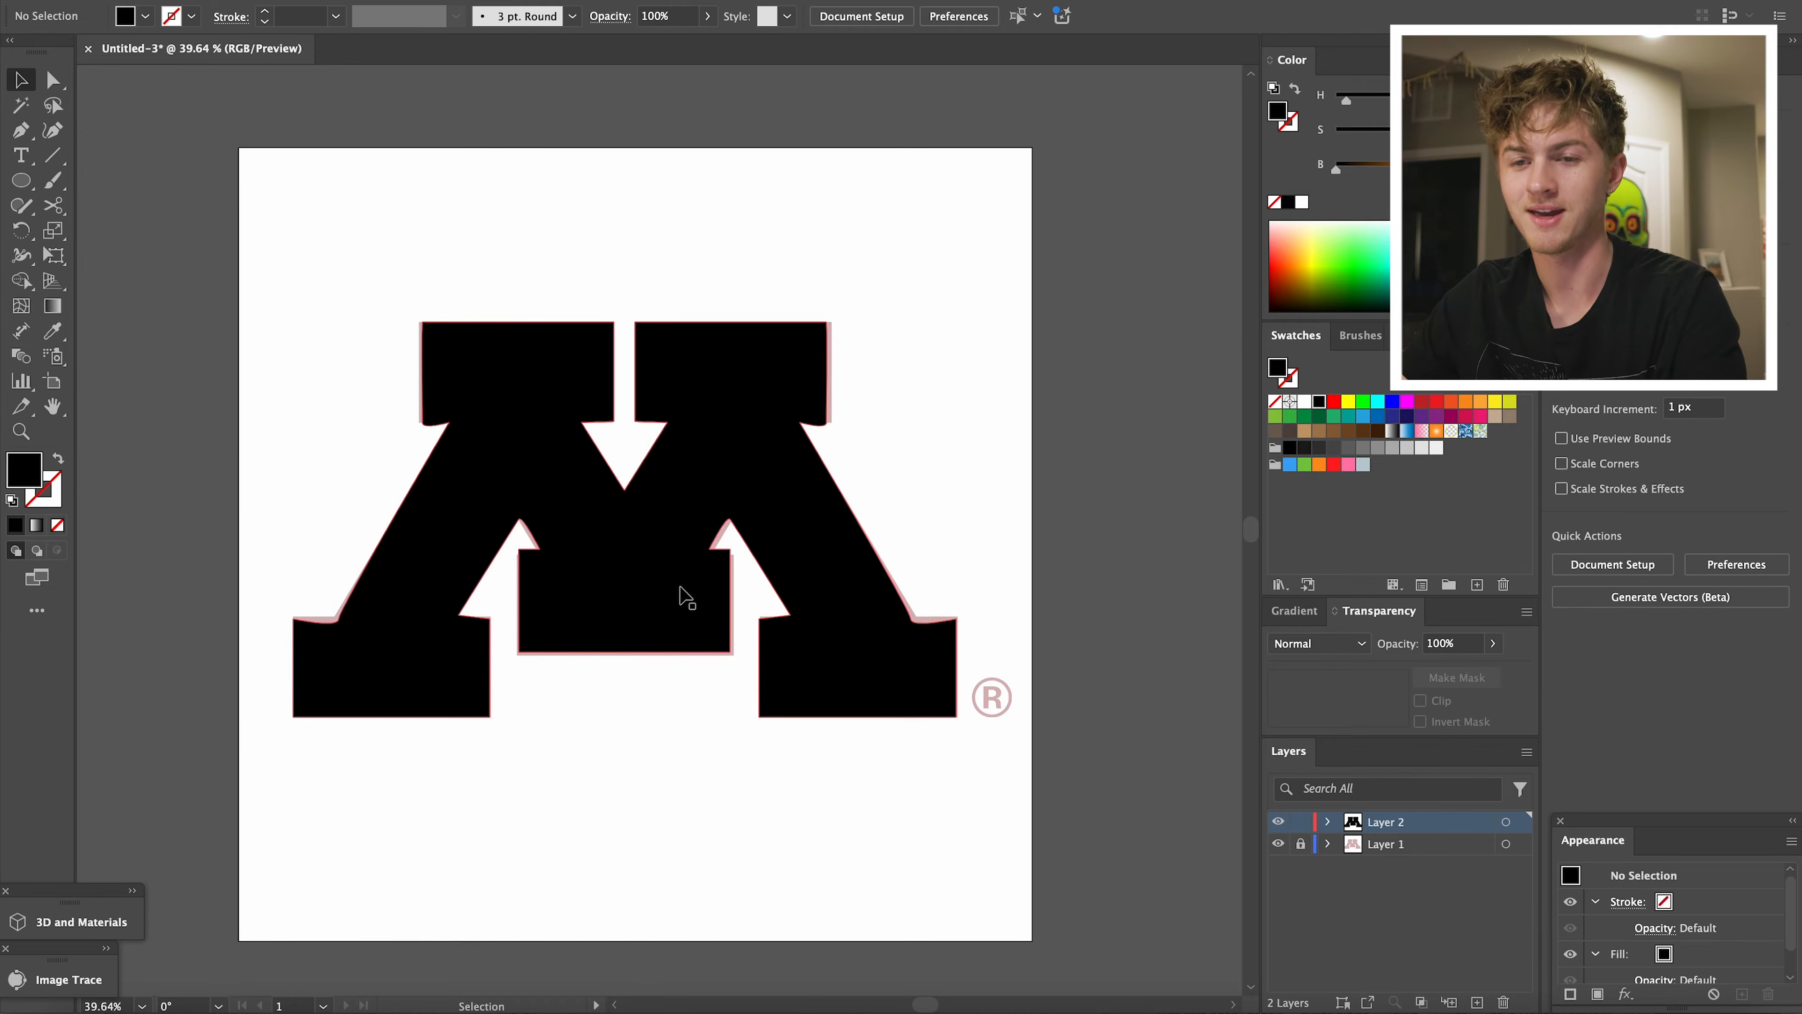
# Move the united M off the artboard so the template logo is uncovered, and deselect it
pyautogui.moveTo(680, 587); pyautogui.dragTo(269, 432)
pyautogui.moveTo(762, 568); pyautogui.dragTo(370, 370)
pyautogui.press('super+shift+a')
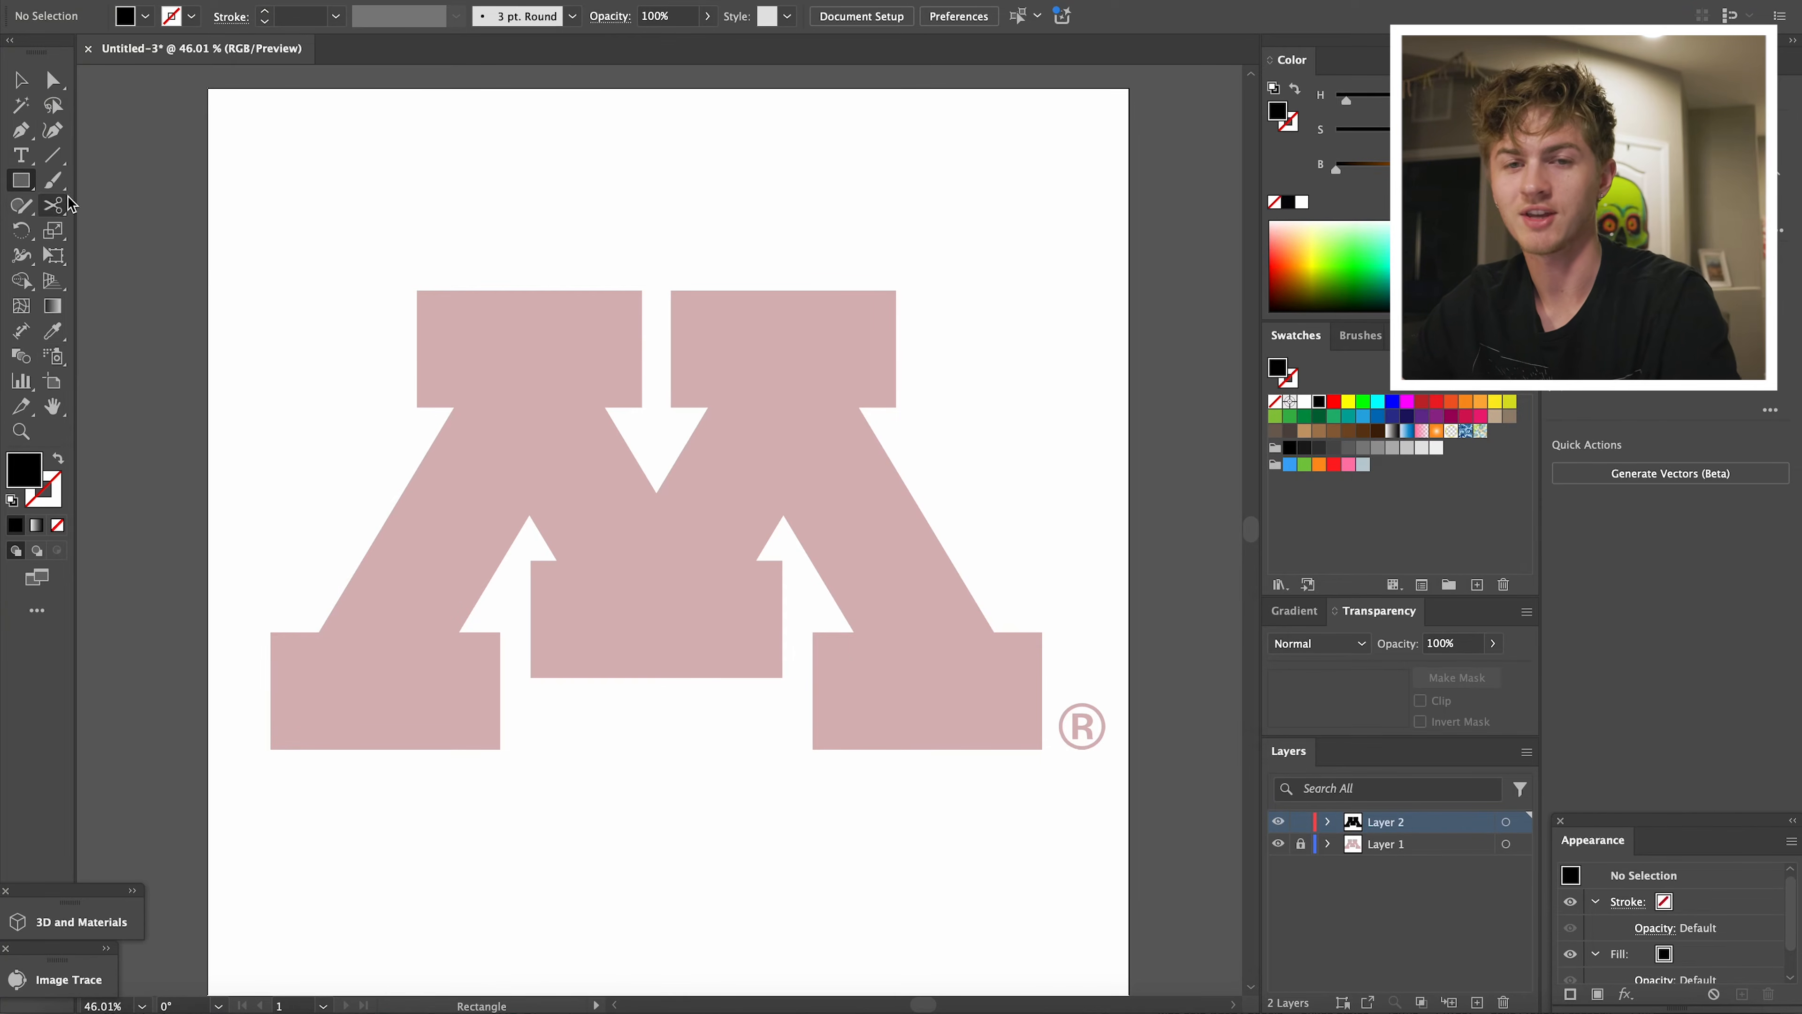
# Draw a black rectangle that exactly covers the block of the M's left foot
pyautogui.scroll(6, 310, 673)
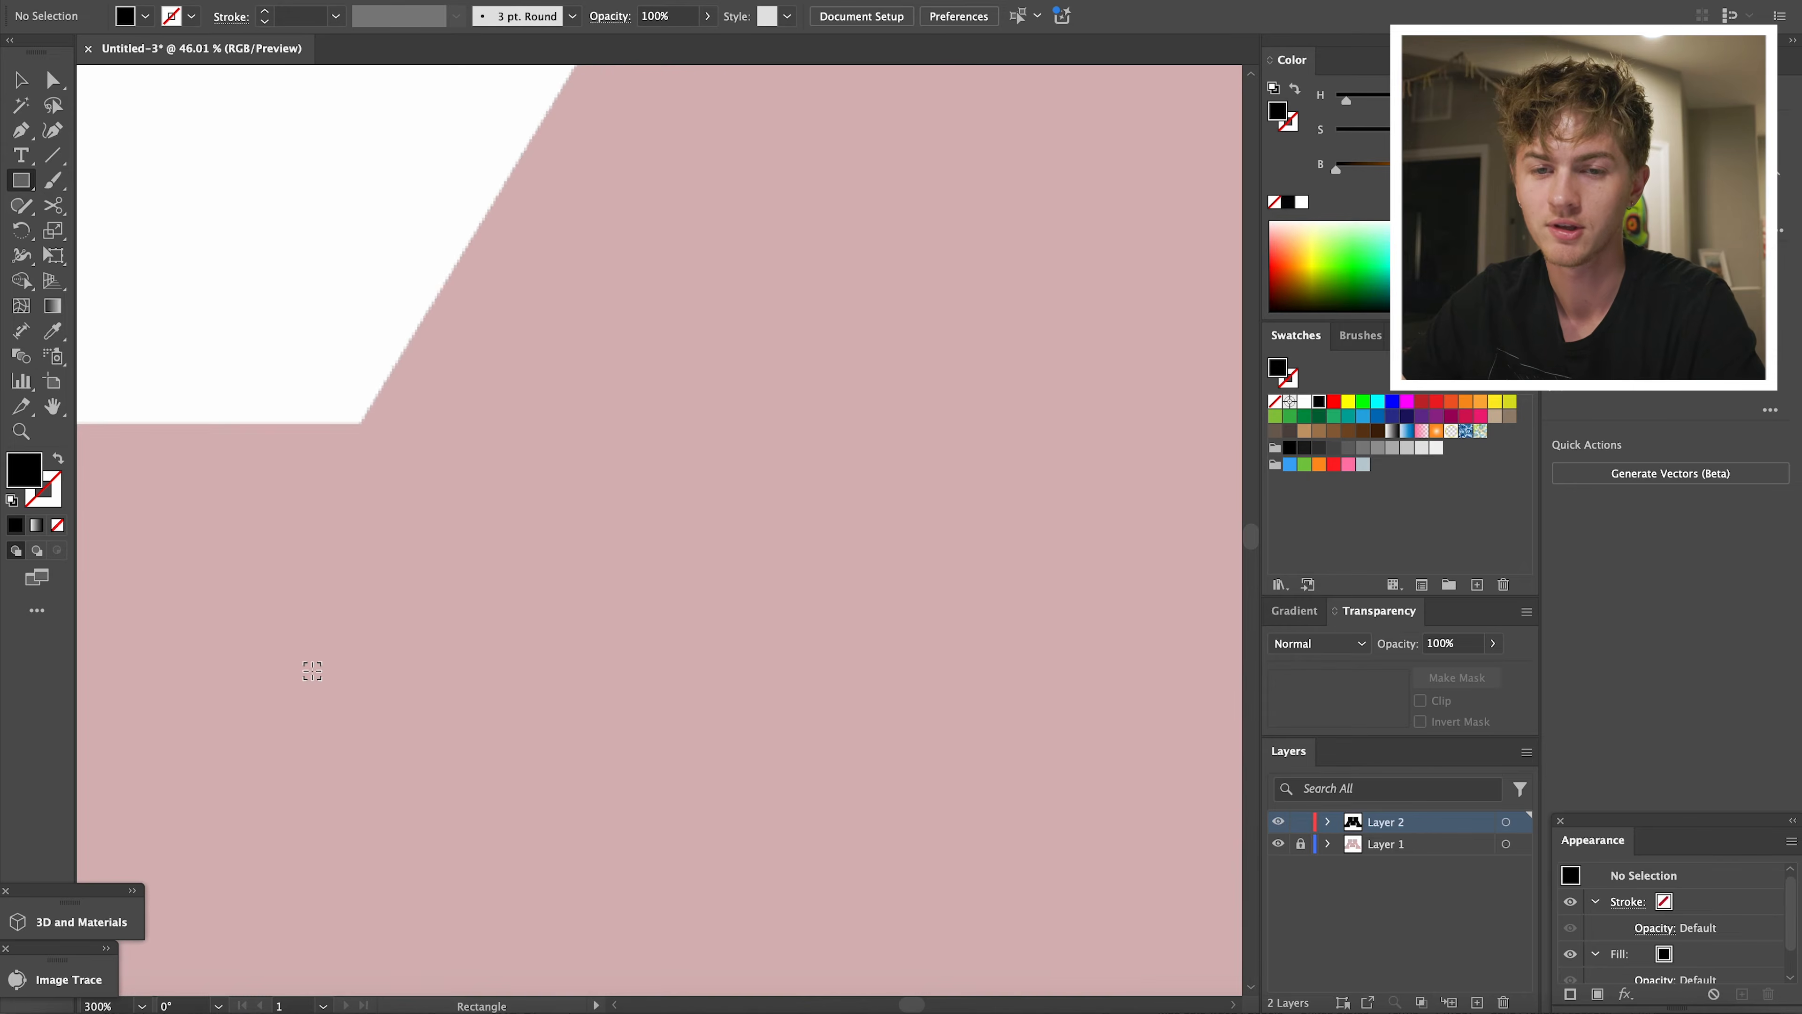
pyautogui.scroll(-2, 311, 672)
pyautogui.scroll(-3, 298, 554)
pyautogui.hscroll(-2, 298, 554)
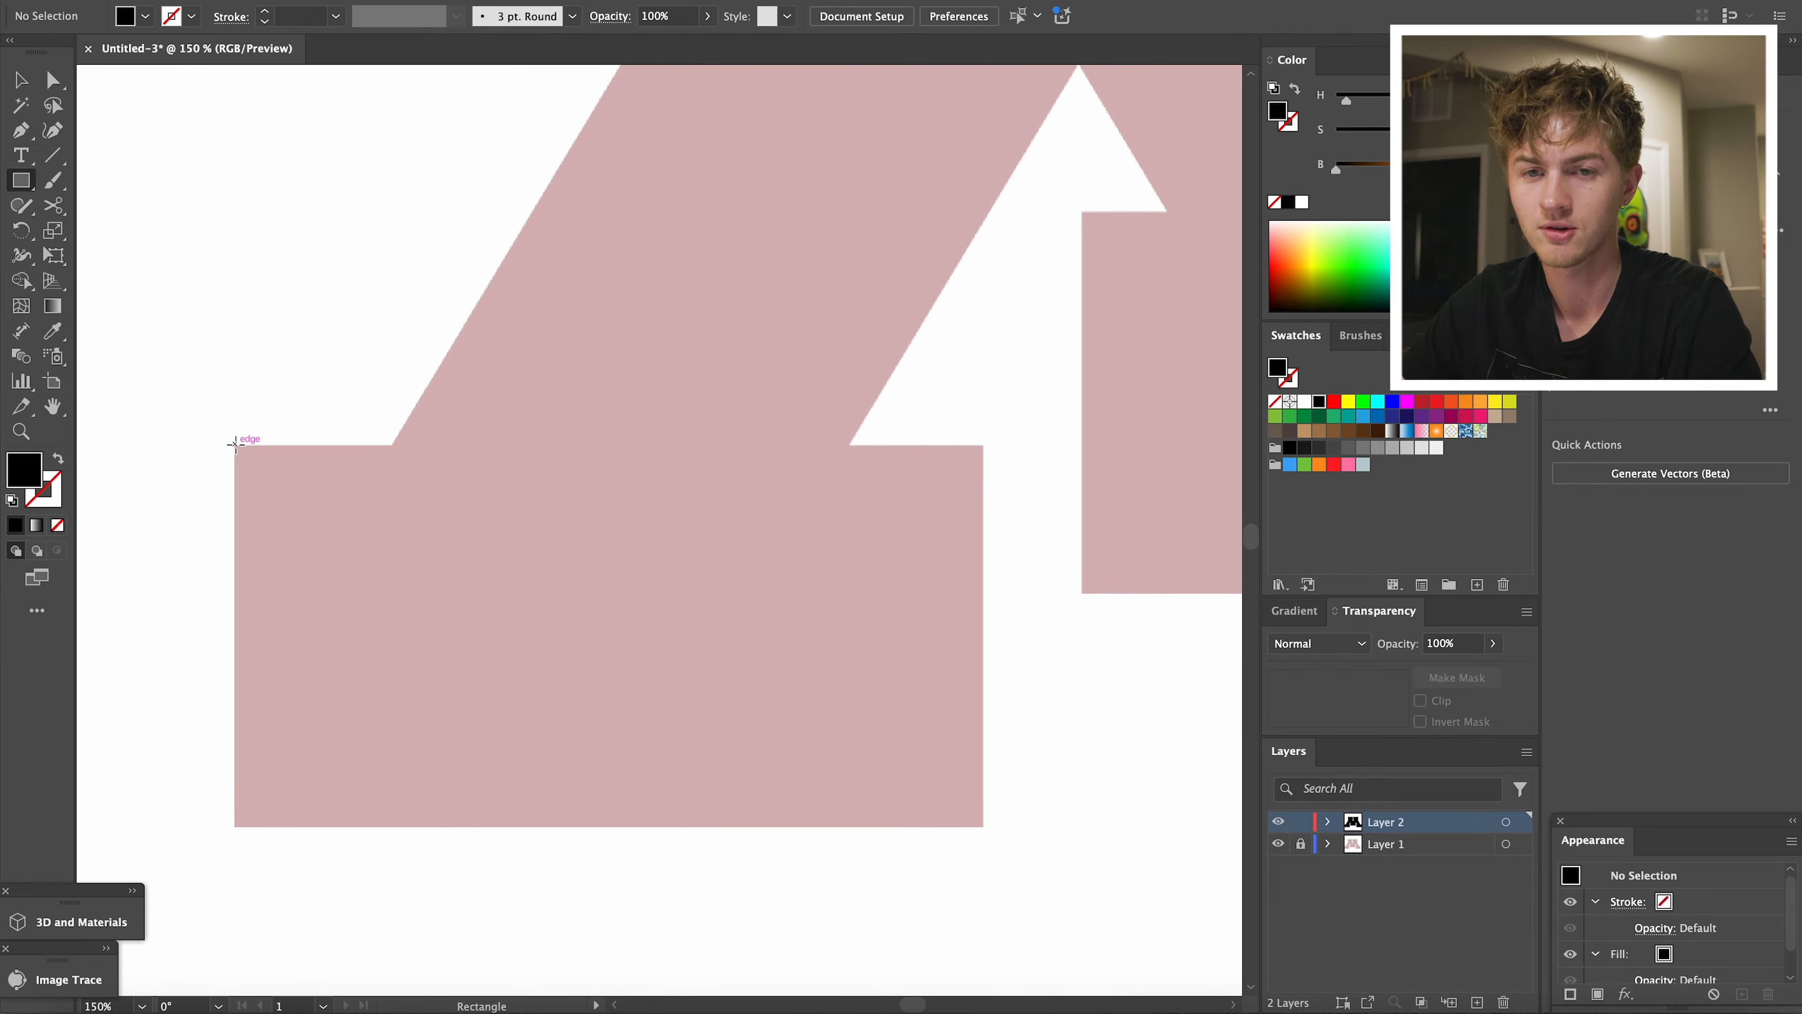
pyautogui.moveTo(235, 445); pyautogui.dragTo(788, 689)
pyautogui.press('super+shift+a')
pyautogui.press('v')
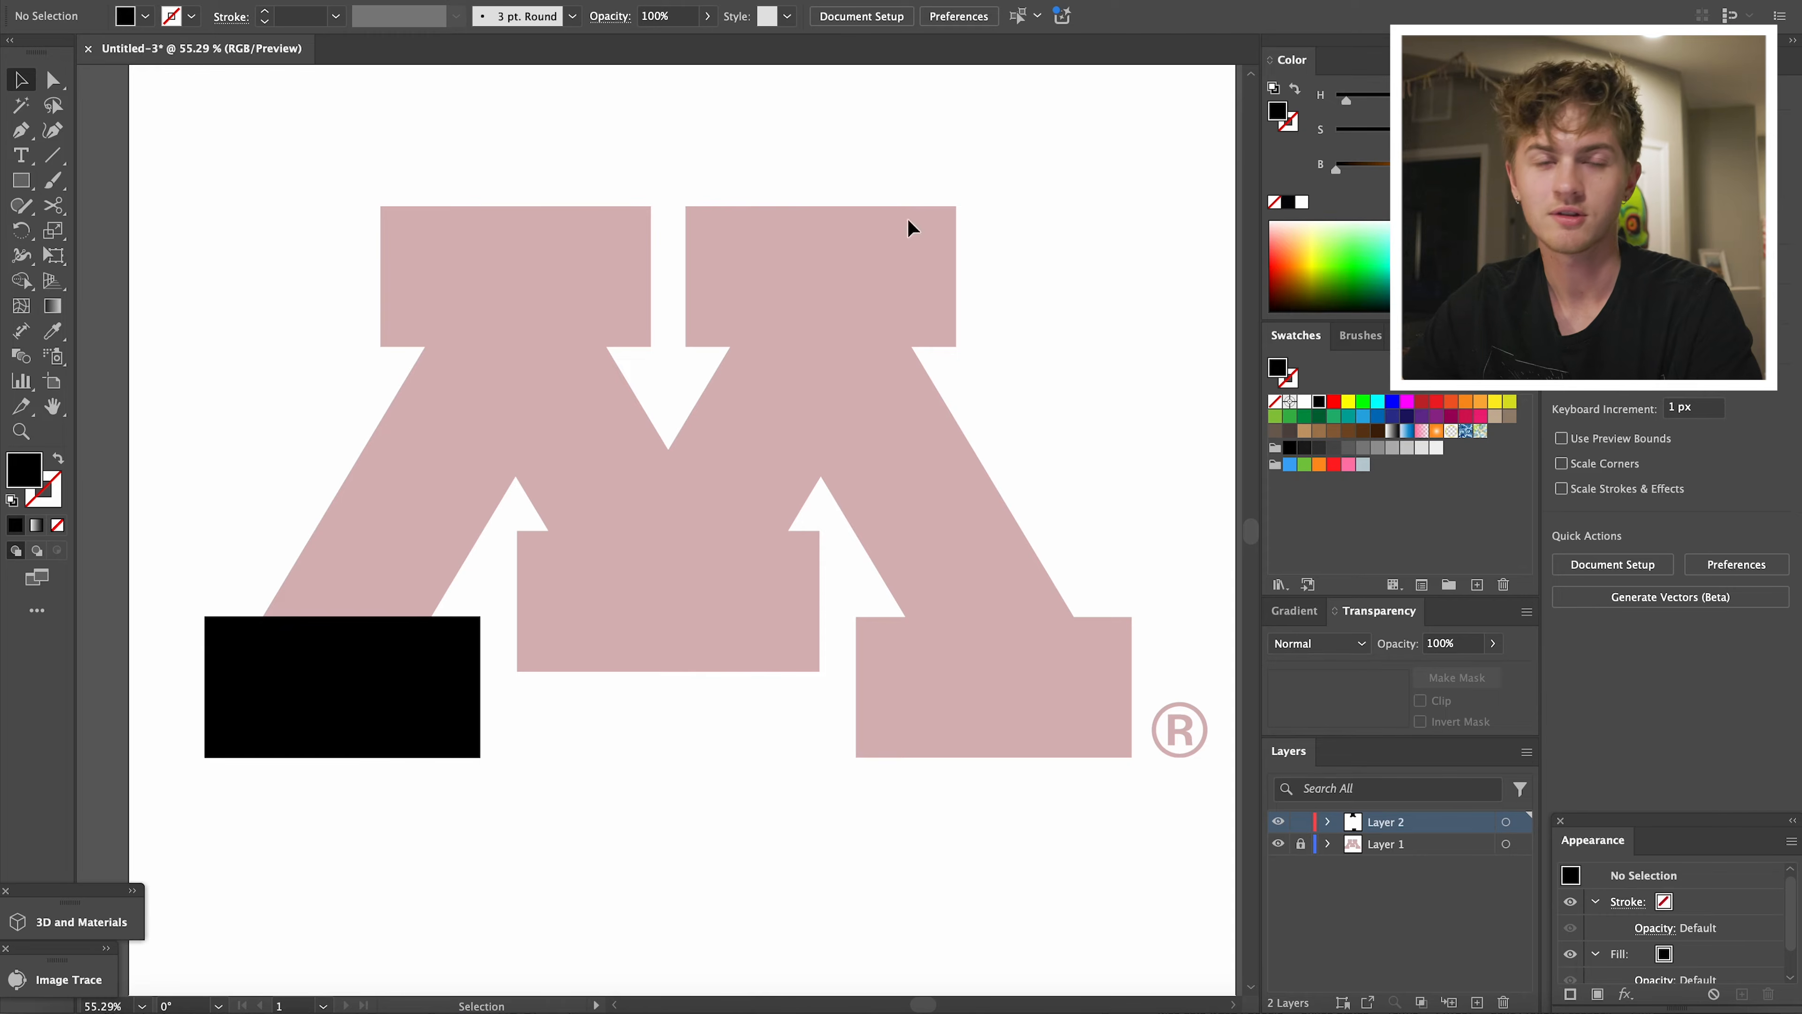
# Duplicate the foot rectangle onto the M's right foot, both upper serif blocks and the middle block, fitting each to the template
pyautogui.press('a')
pyautogui.click(373, 683)
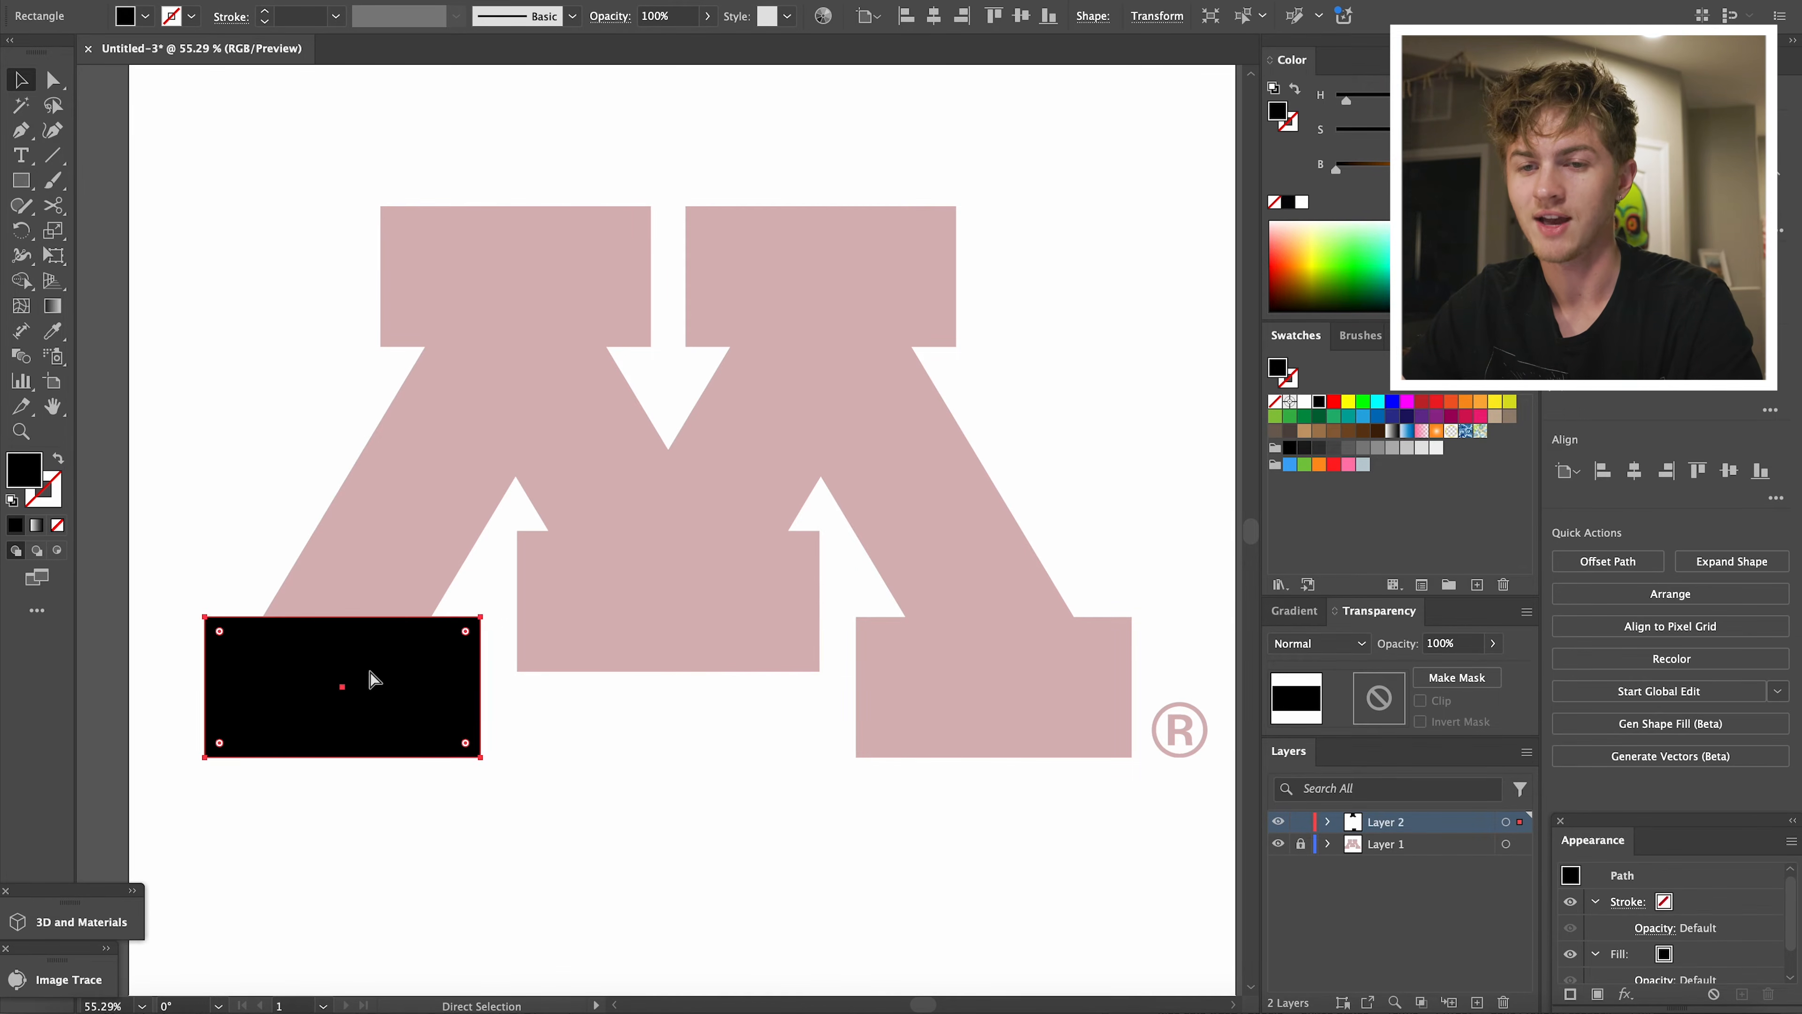
pyautogui.click(702, 584)
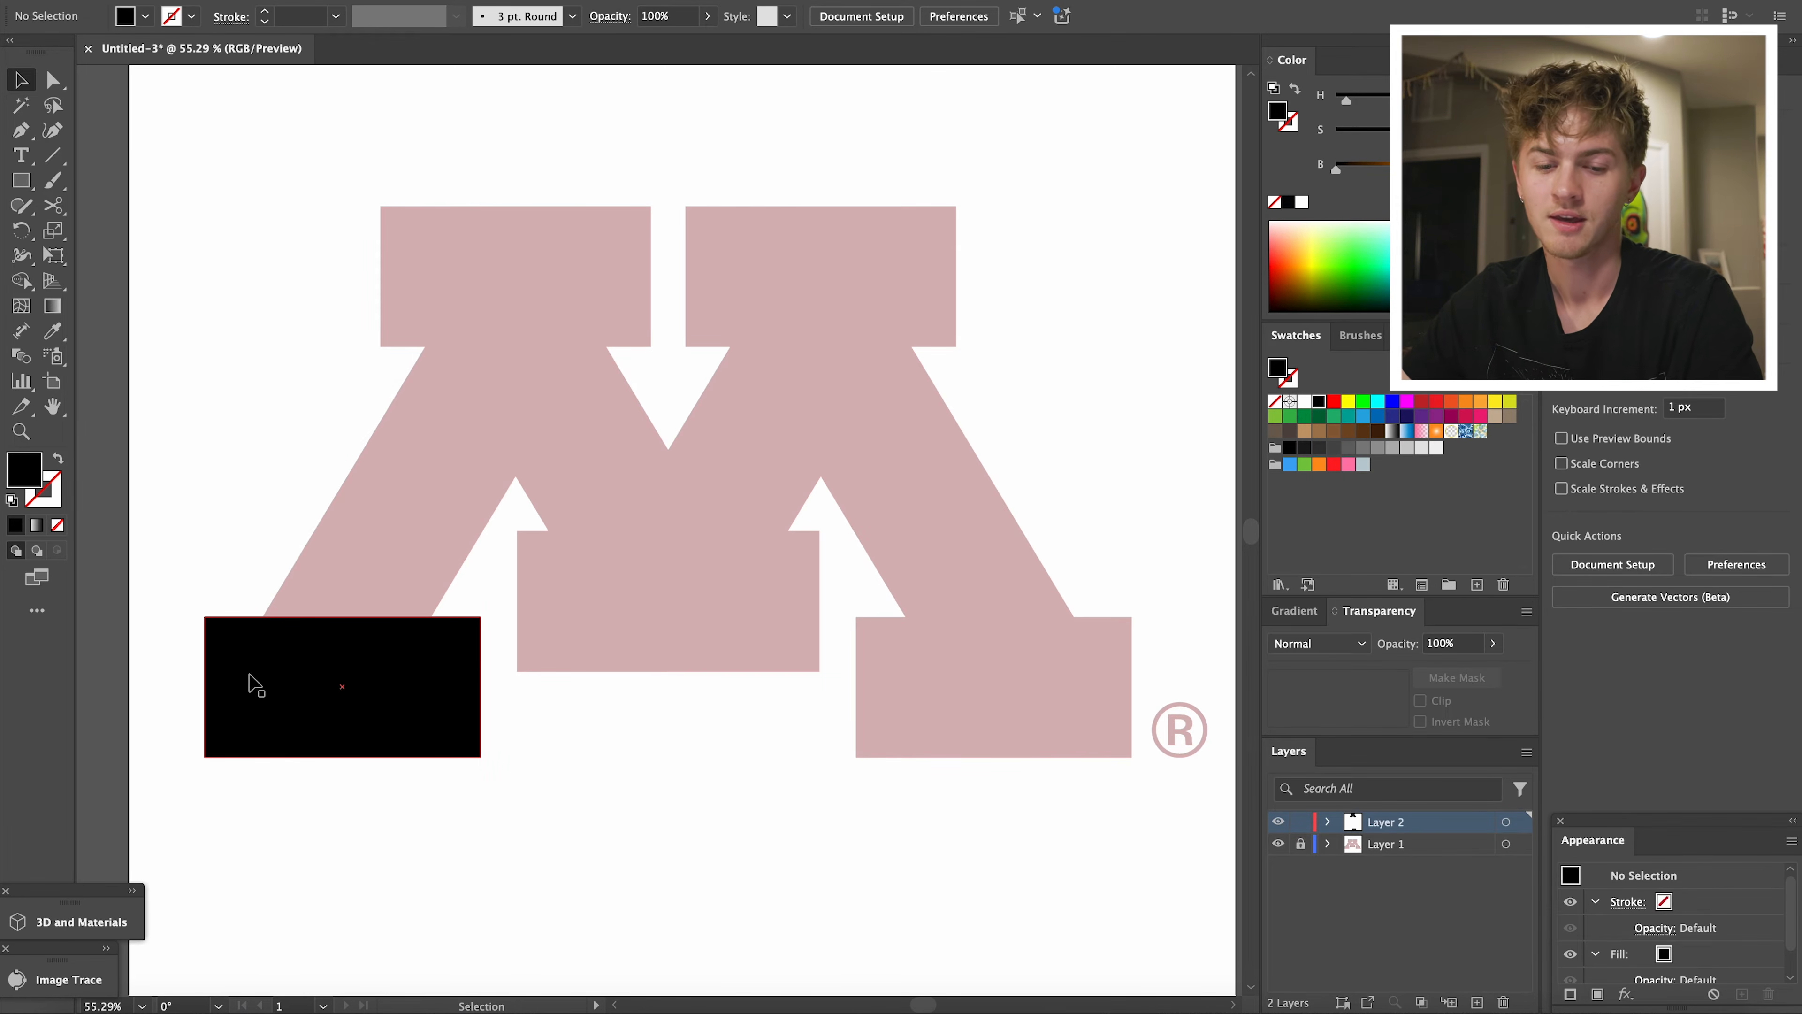
pyautogui.moveTo(249, 678); pyautogui.dragTo(914, 711)
pyautogui.click(209, 800)
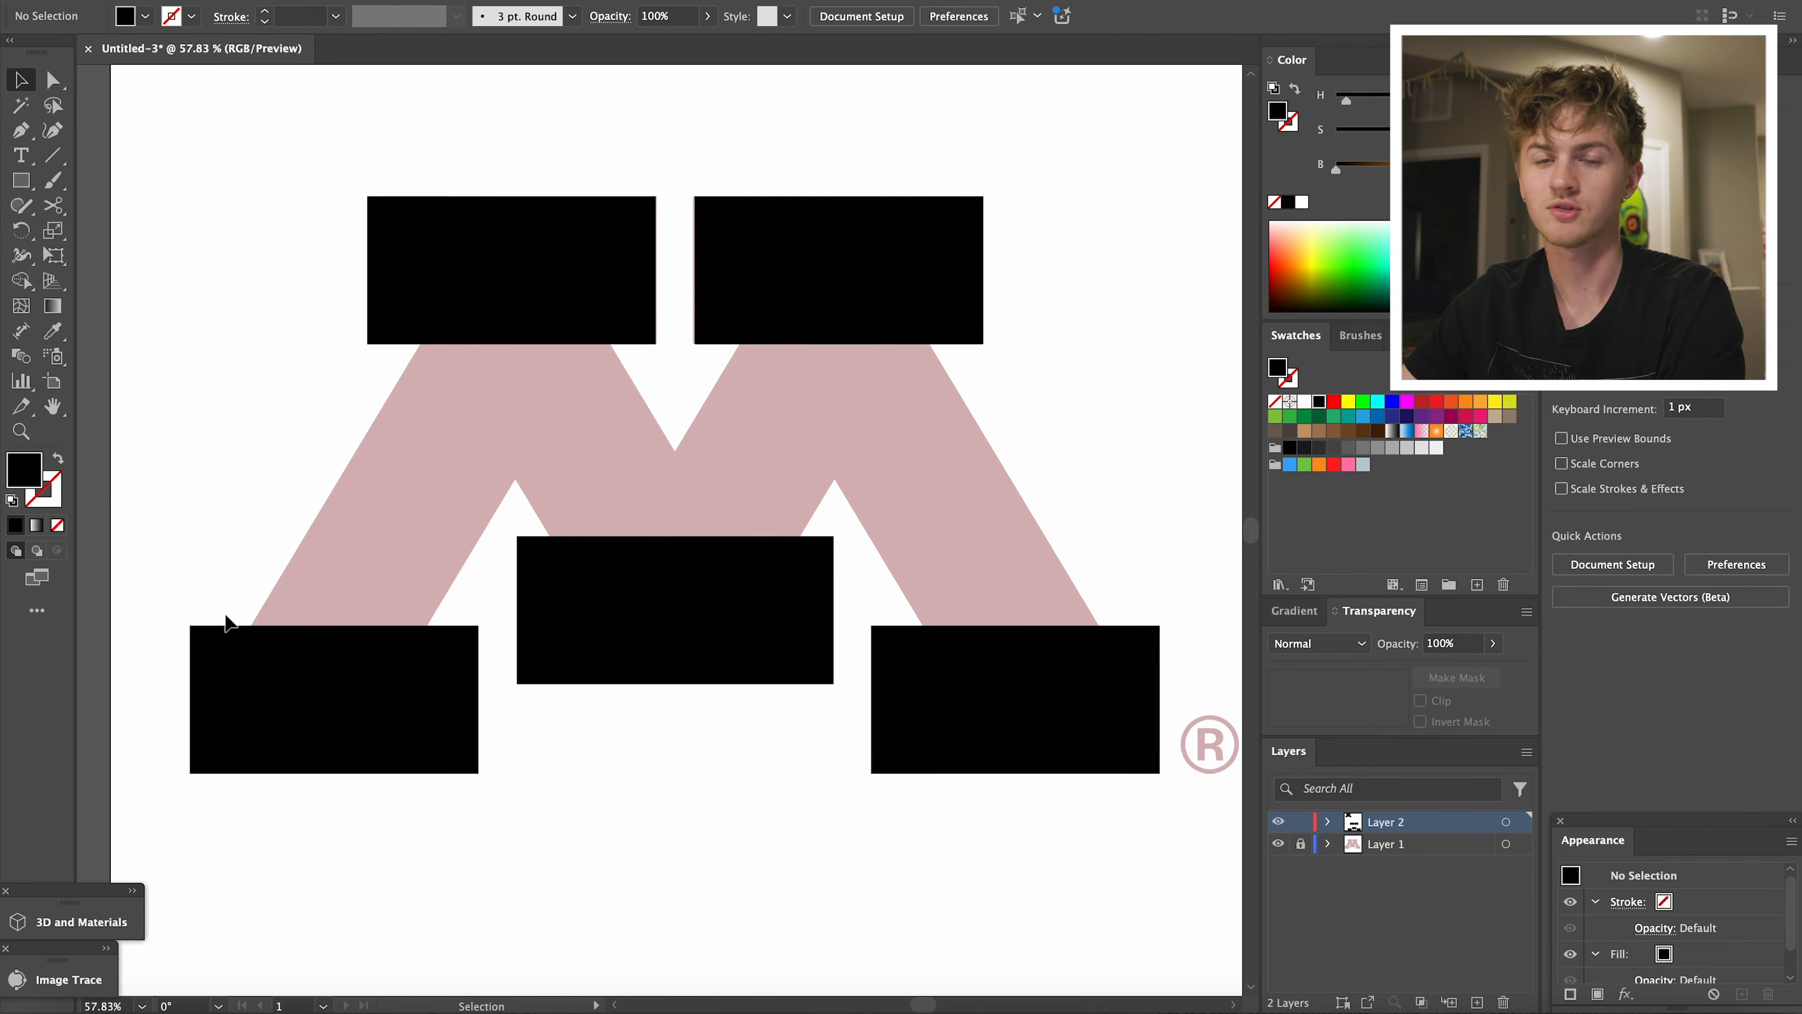
# Duplicate the left foot rectangle, rotate the copy 60°, and place it over the M's left leg
pyautogui.moveTo(390, 707); pyautogui.dragTo(372, 488)
pyautogui.moveTo(489, 509); pyautogui.dragTo(585, 519)
pyautogui.moveTo(589, 521); pyautogui.dragTo(738, 474)
pyautogui.press('v')
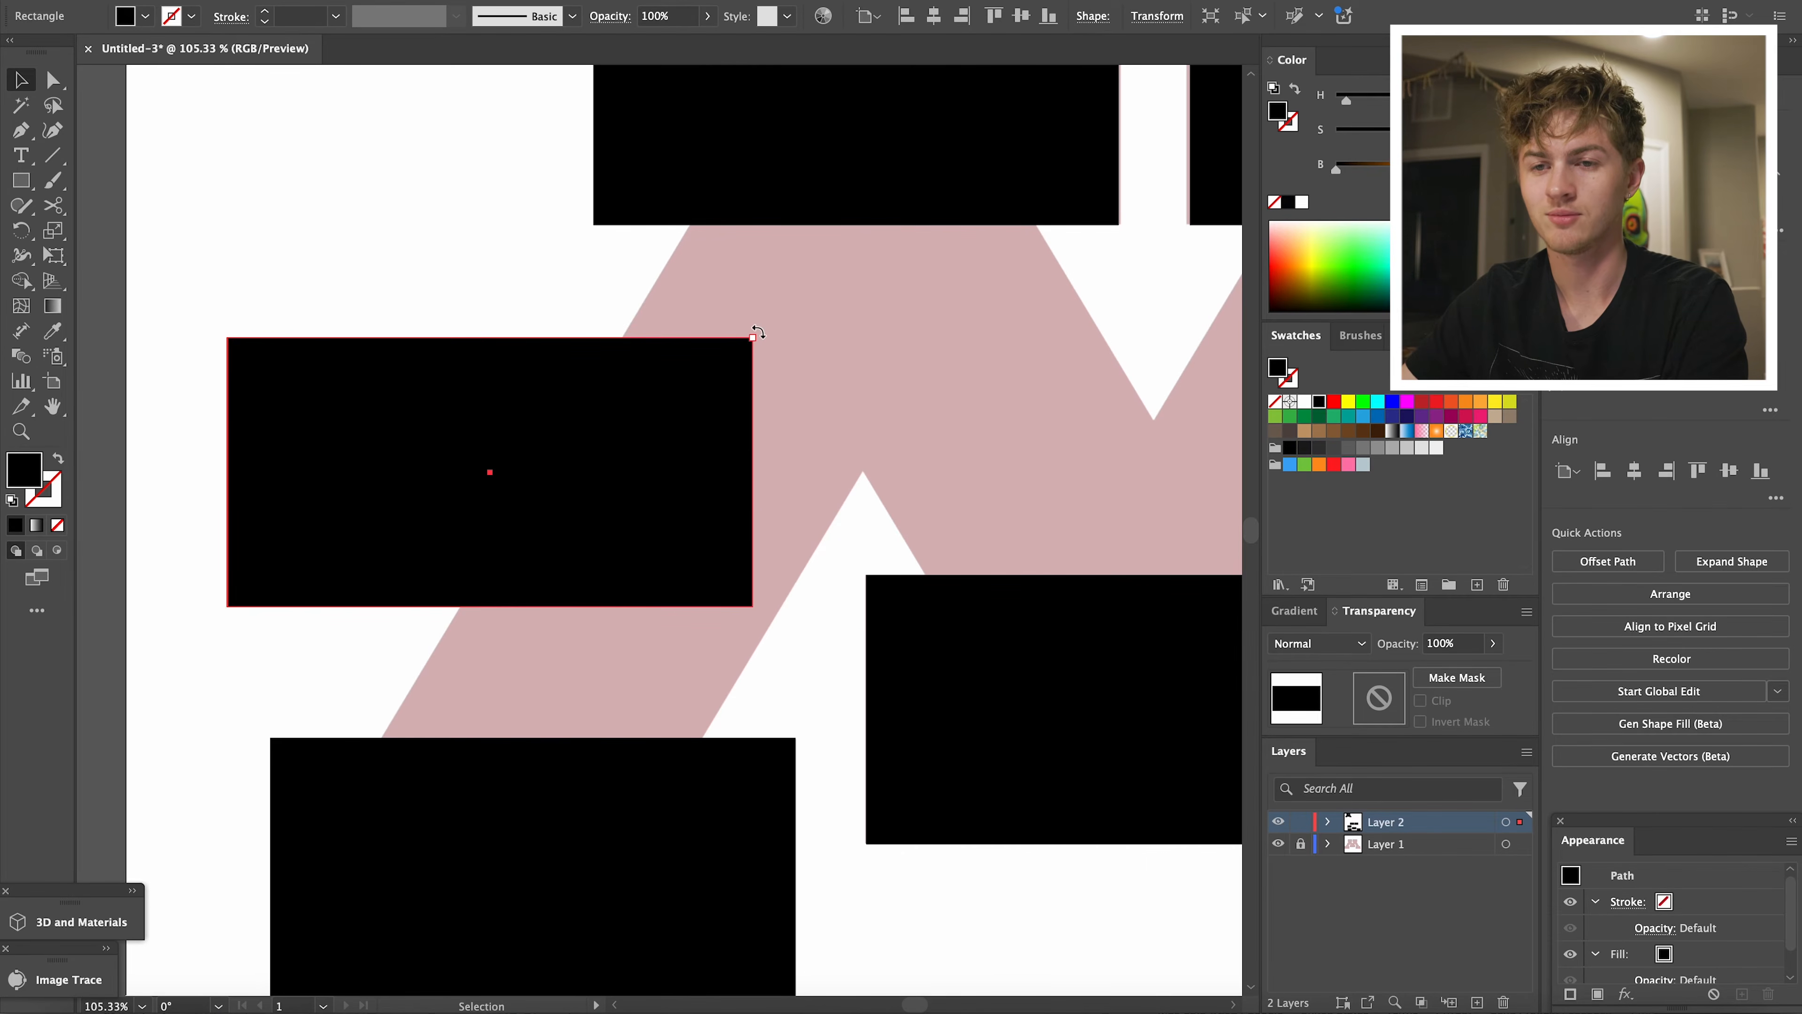
pyautogui.moveTo(757, 332); pyautogui.dragTo(503, 119)
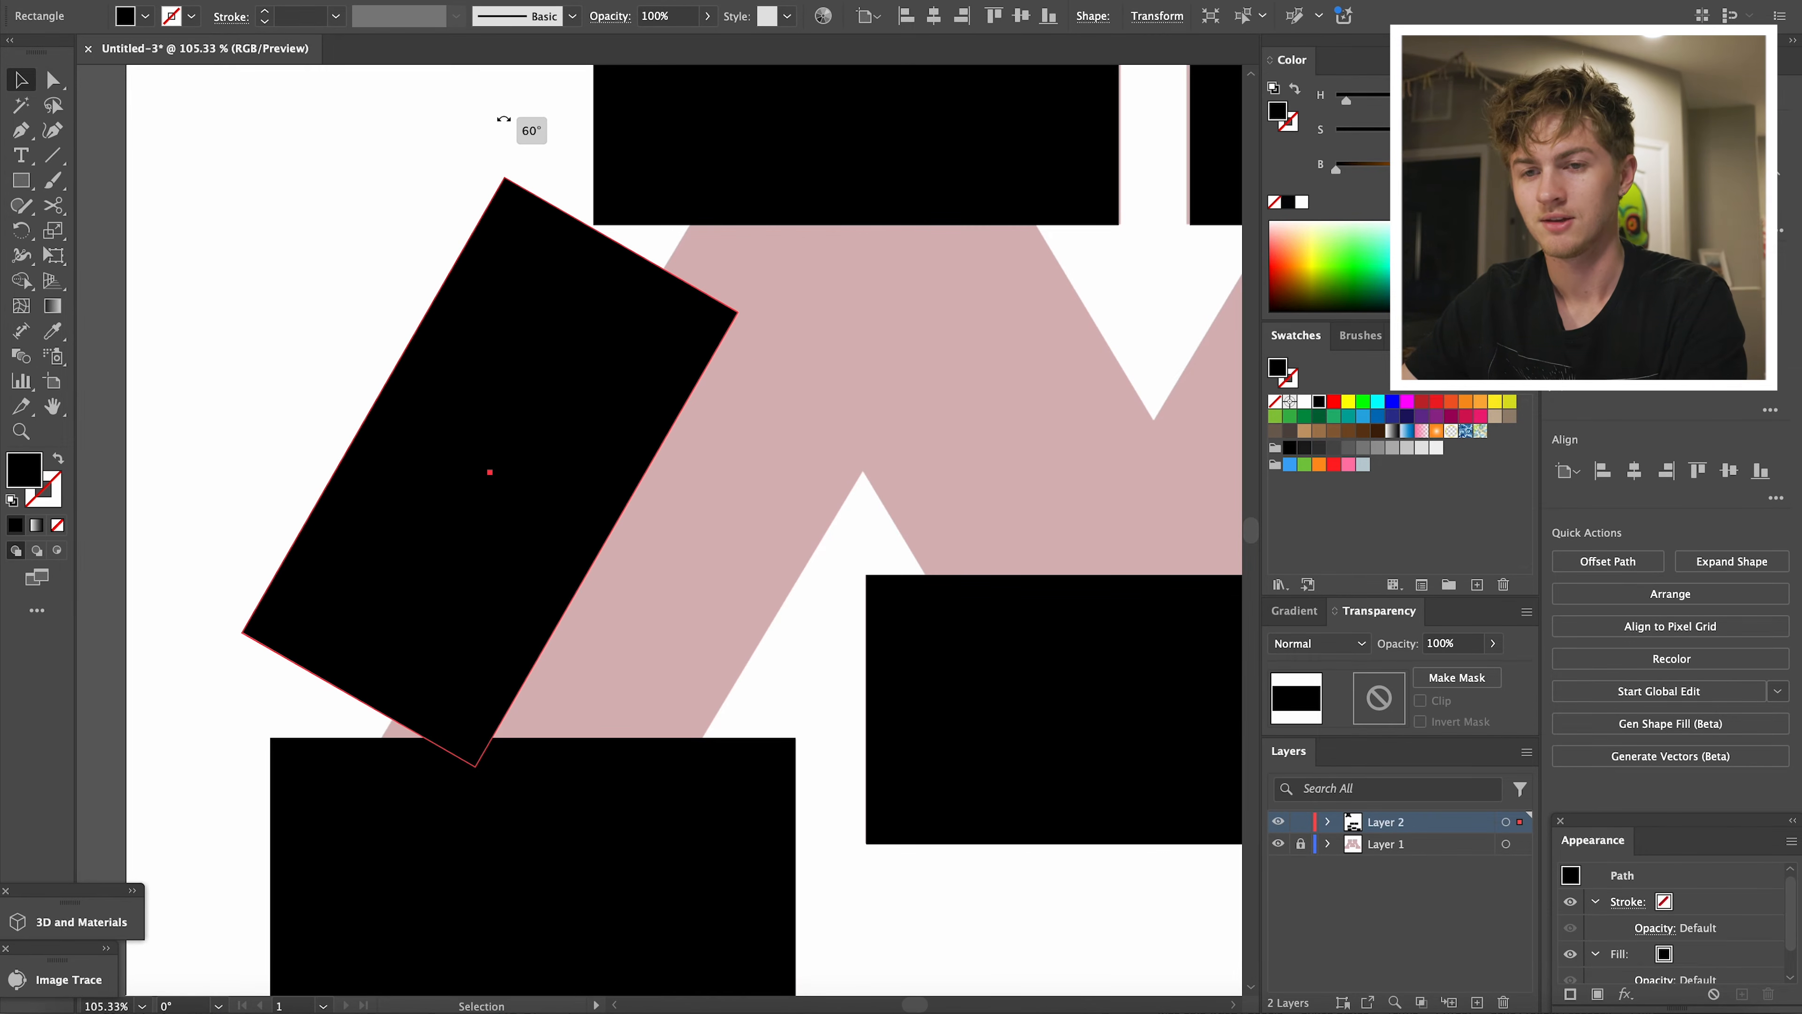
pyautogui.moveTo(575, 375); pyautogui.dragTo(744, 424)
# Show the rotated rectangle as an outline, adjust its rotation to about 59° to match the leg's slope, and restore its black fill
pyautogui.hotkey('shift', 'x')
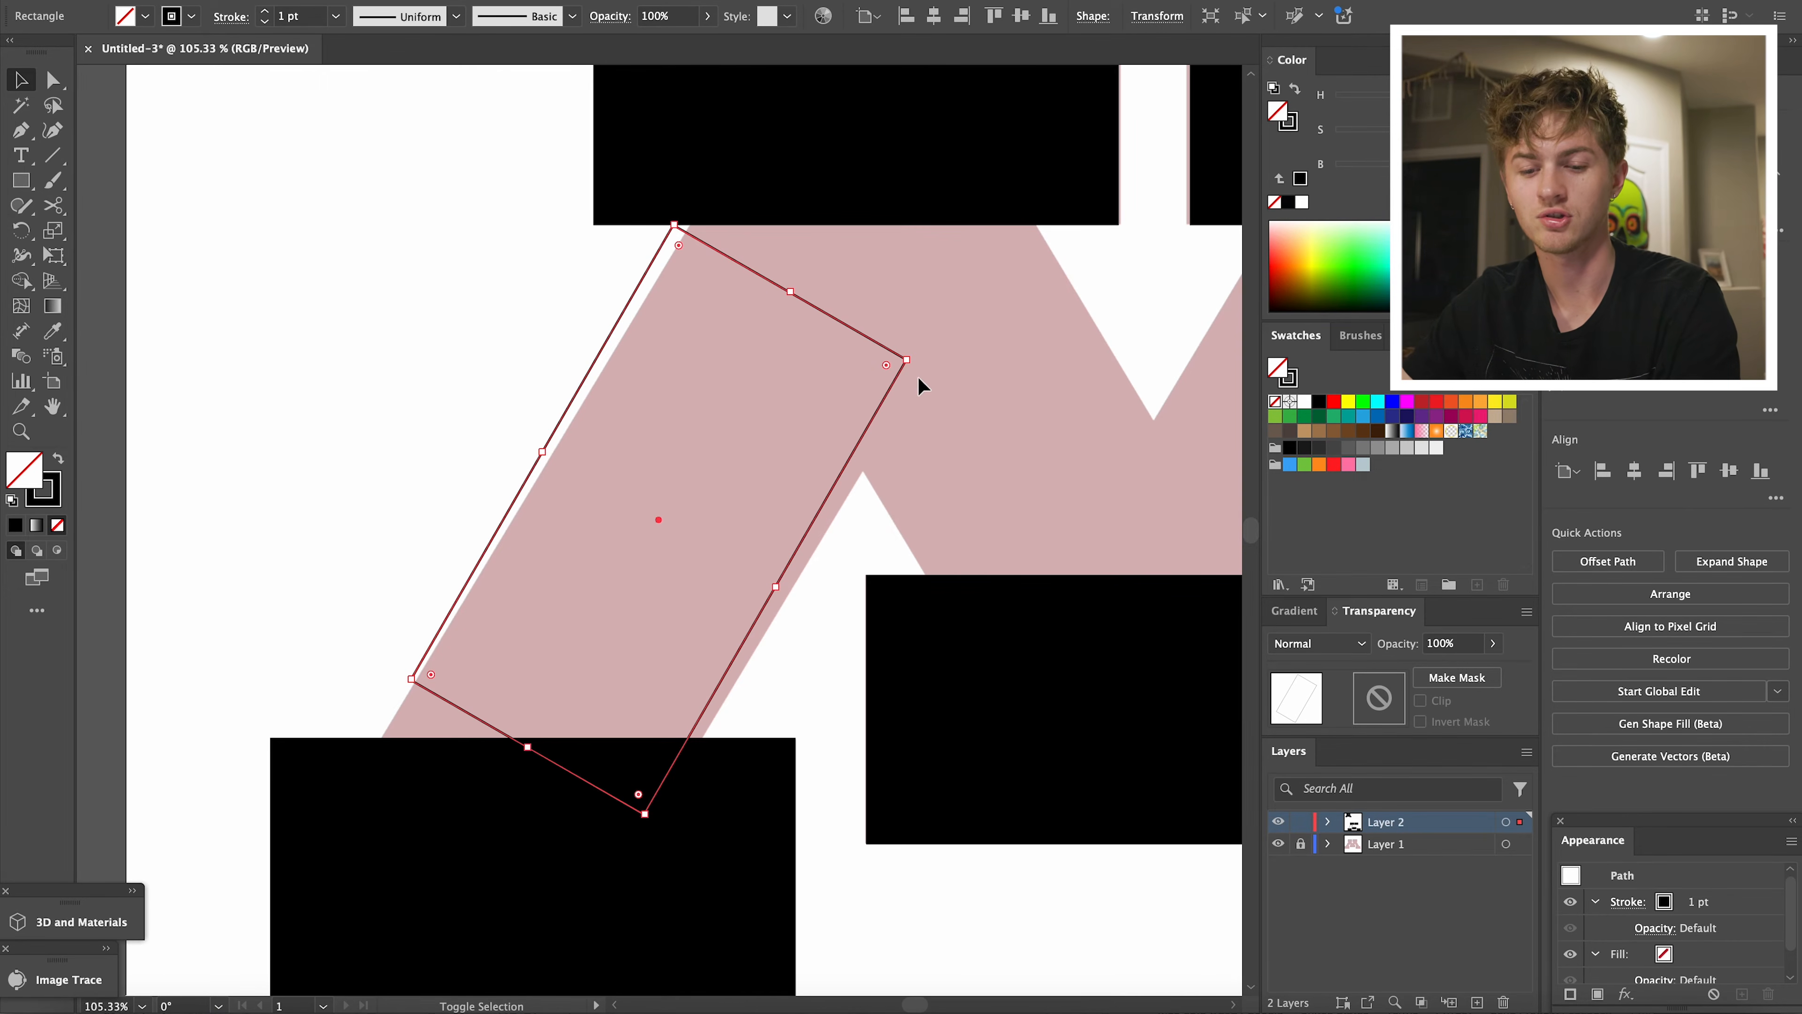
pyautogui.hotkey('shift', 'x')
pyautogui.hotkey('shift', 'x')
pyautogui.hotkey('shift', 'x')
pyautogui.hotkey('shift', 'x')
pyautogui.hotkey('shift', 'x')
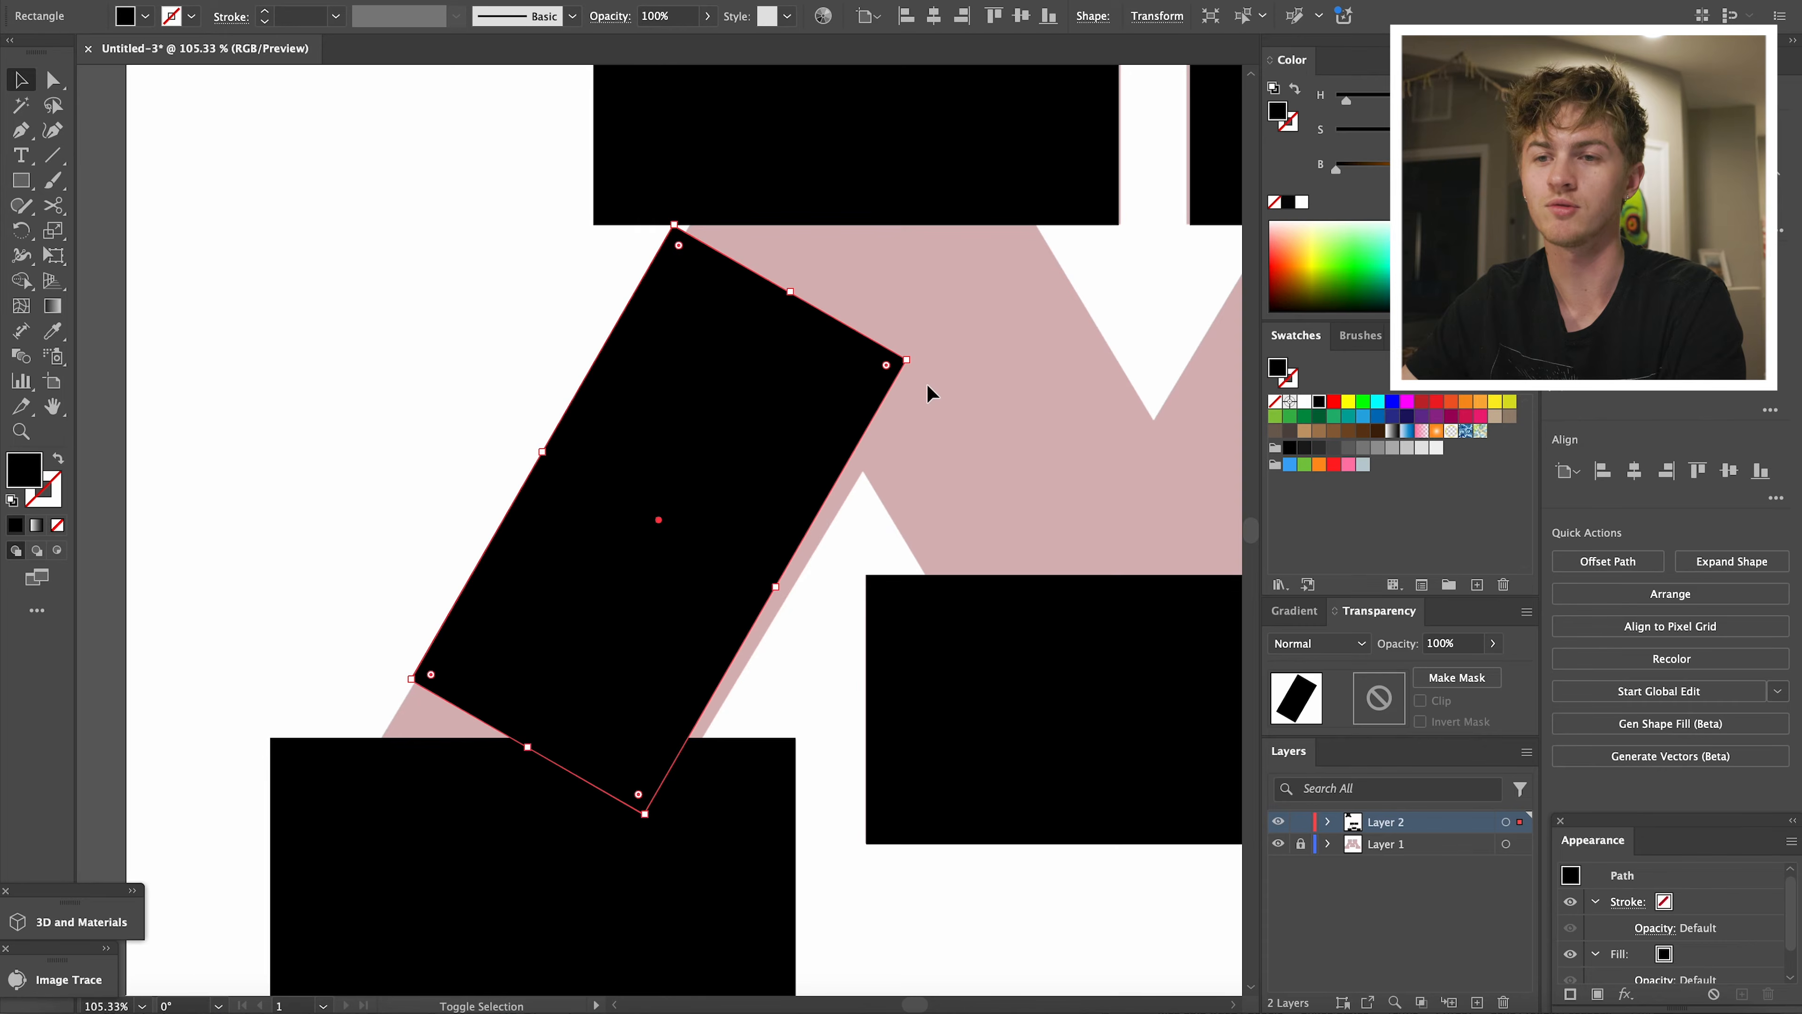
pyautogui.hotkey('shift', 'x')
pyautogui.hotkey('shift', 'x')
pyautogui.hotkey('shift', 'x')
pyautogui.moveTo(916, 359); pyautogui.dragTo(921, 357)
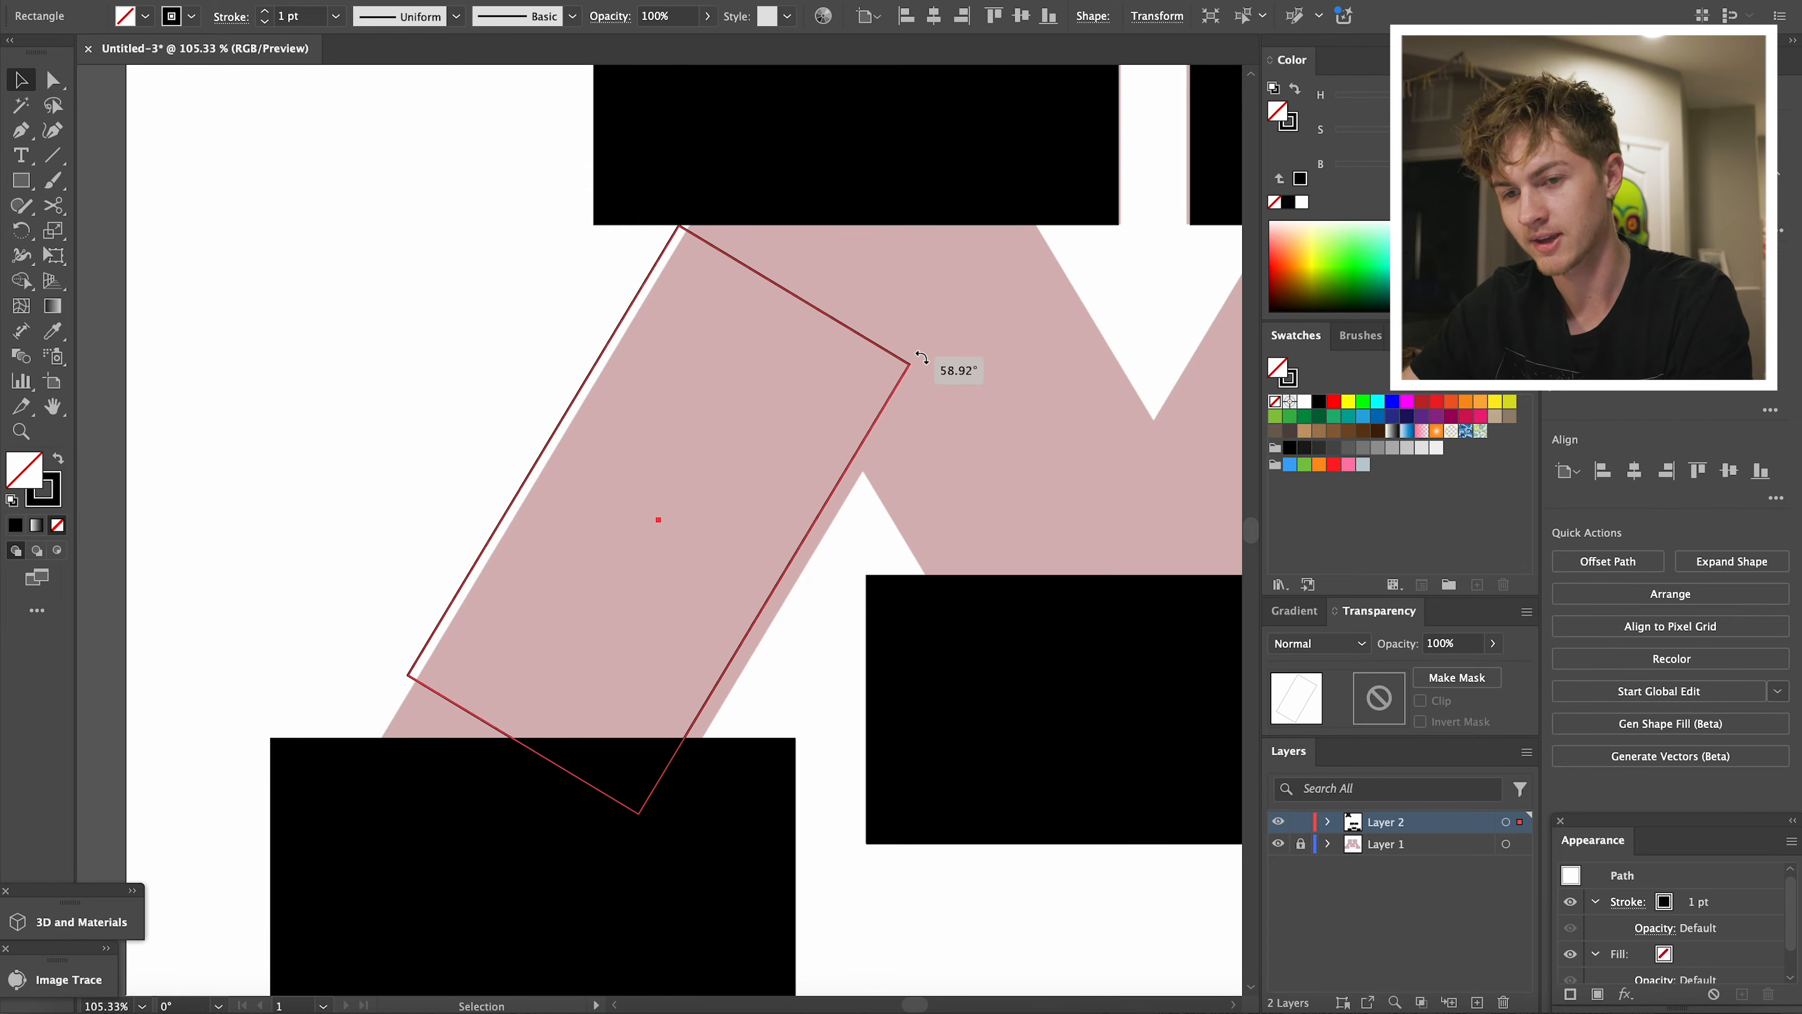
pyautogui.hotkey('shift', 'x')
# Lengthen the slanted rectangle through the serif and foot blocks, and place reflected and duplicated copies over the M's other three diagonals
pyautogui.scroll(-3, 926, 361)
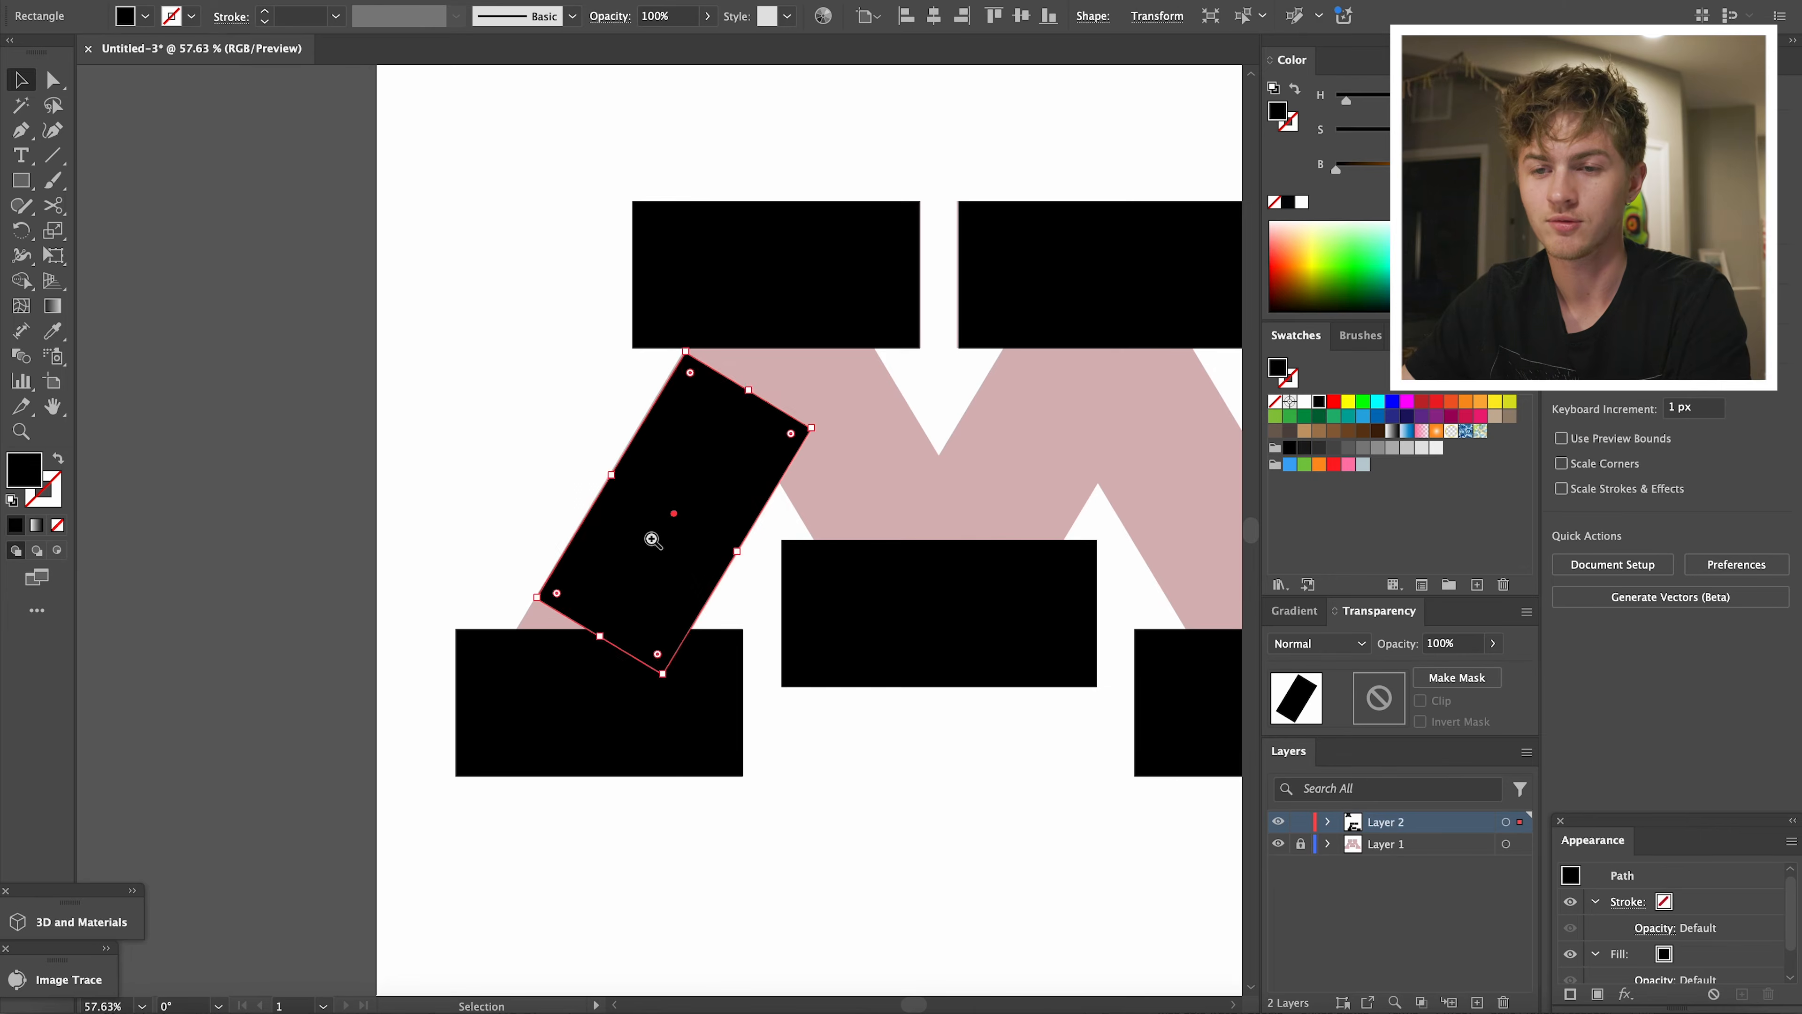
pyautogui.scroll(4, 821, 495)
pyautogui.scroll(-3, 752, 529)
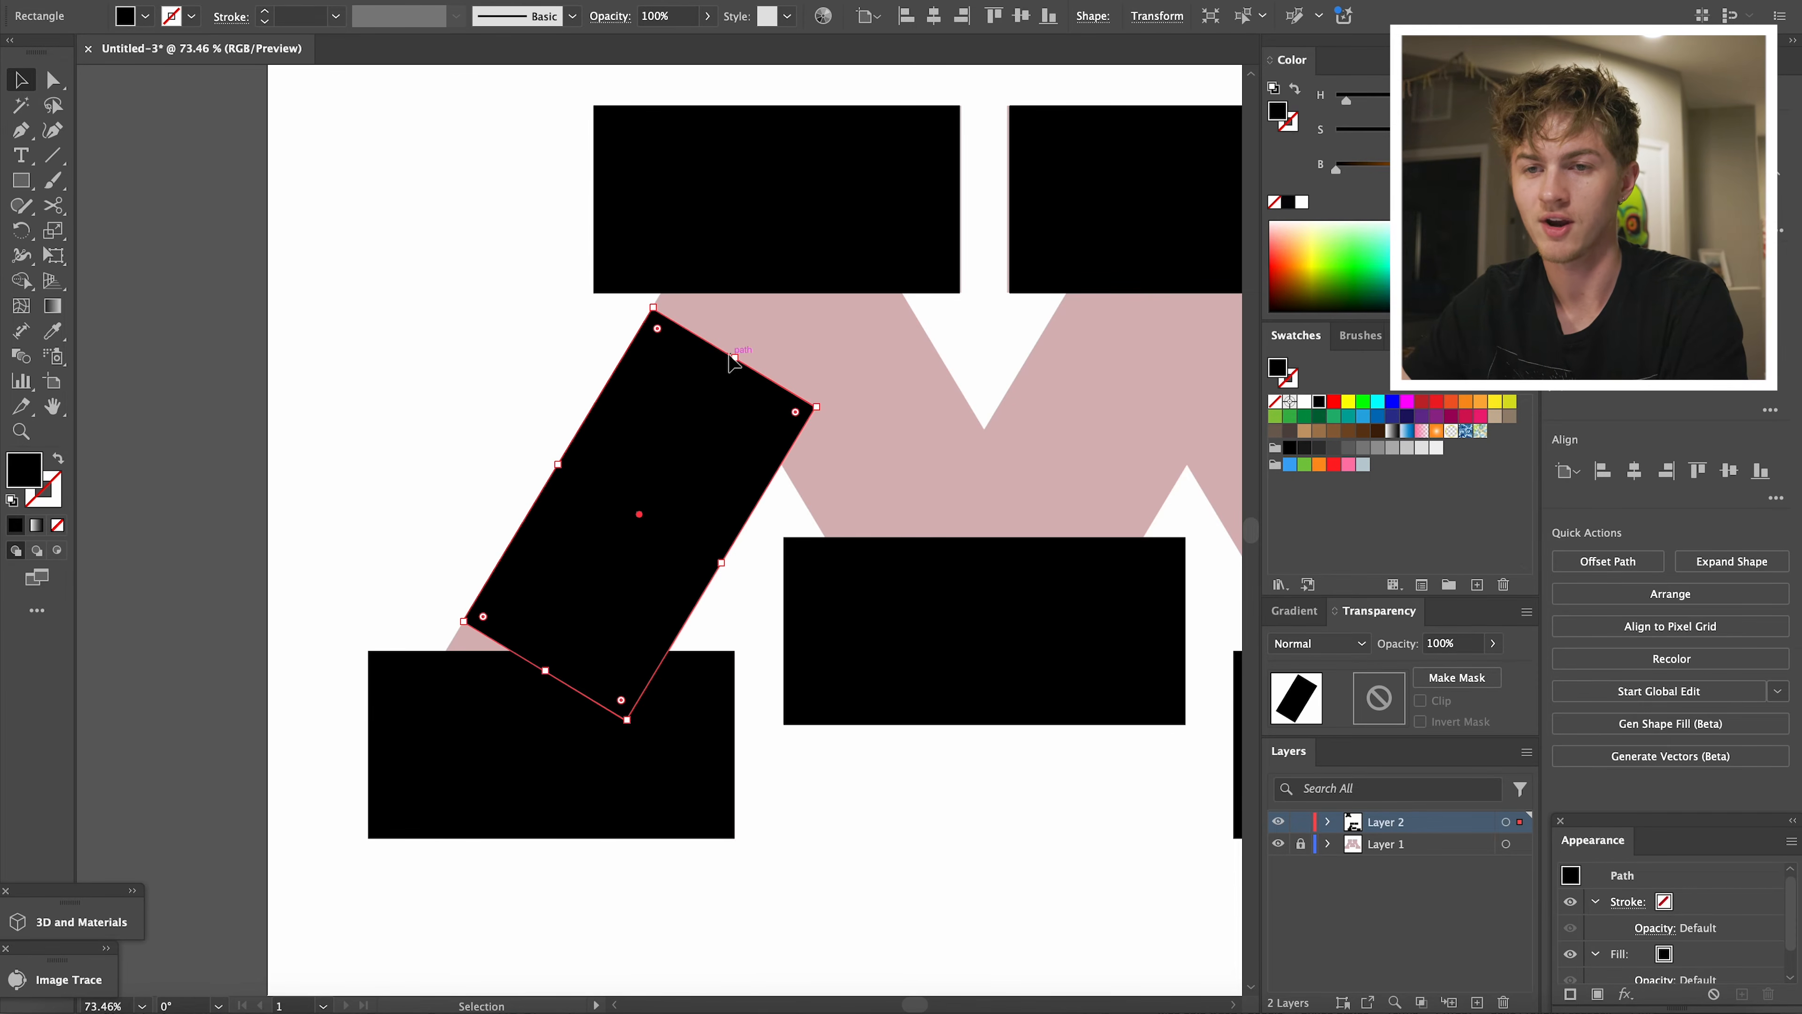
pyautogui.moveTo(733, 360); pyautogui.dragTo(933, 190)
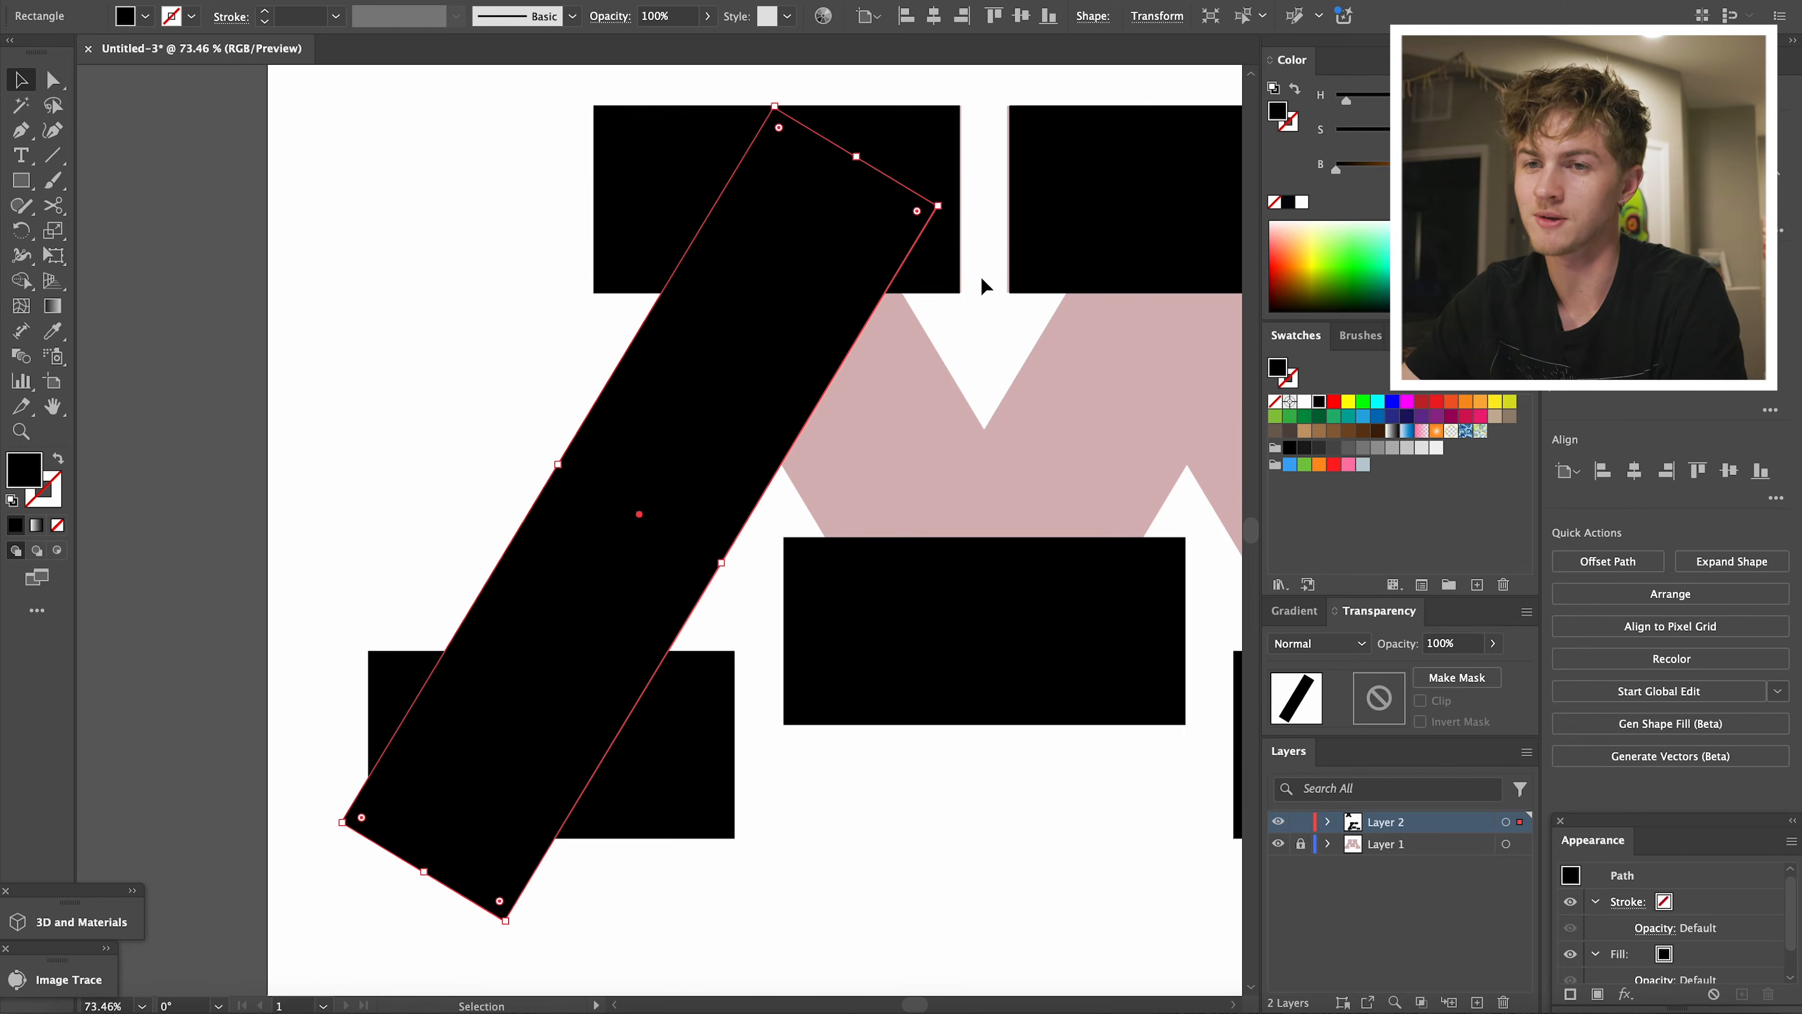
pyautogui.rightClick(719, 302)
pyautogui.moveTo(816, 880)
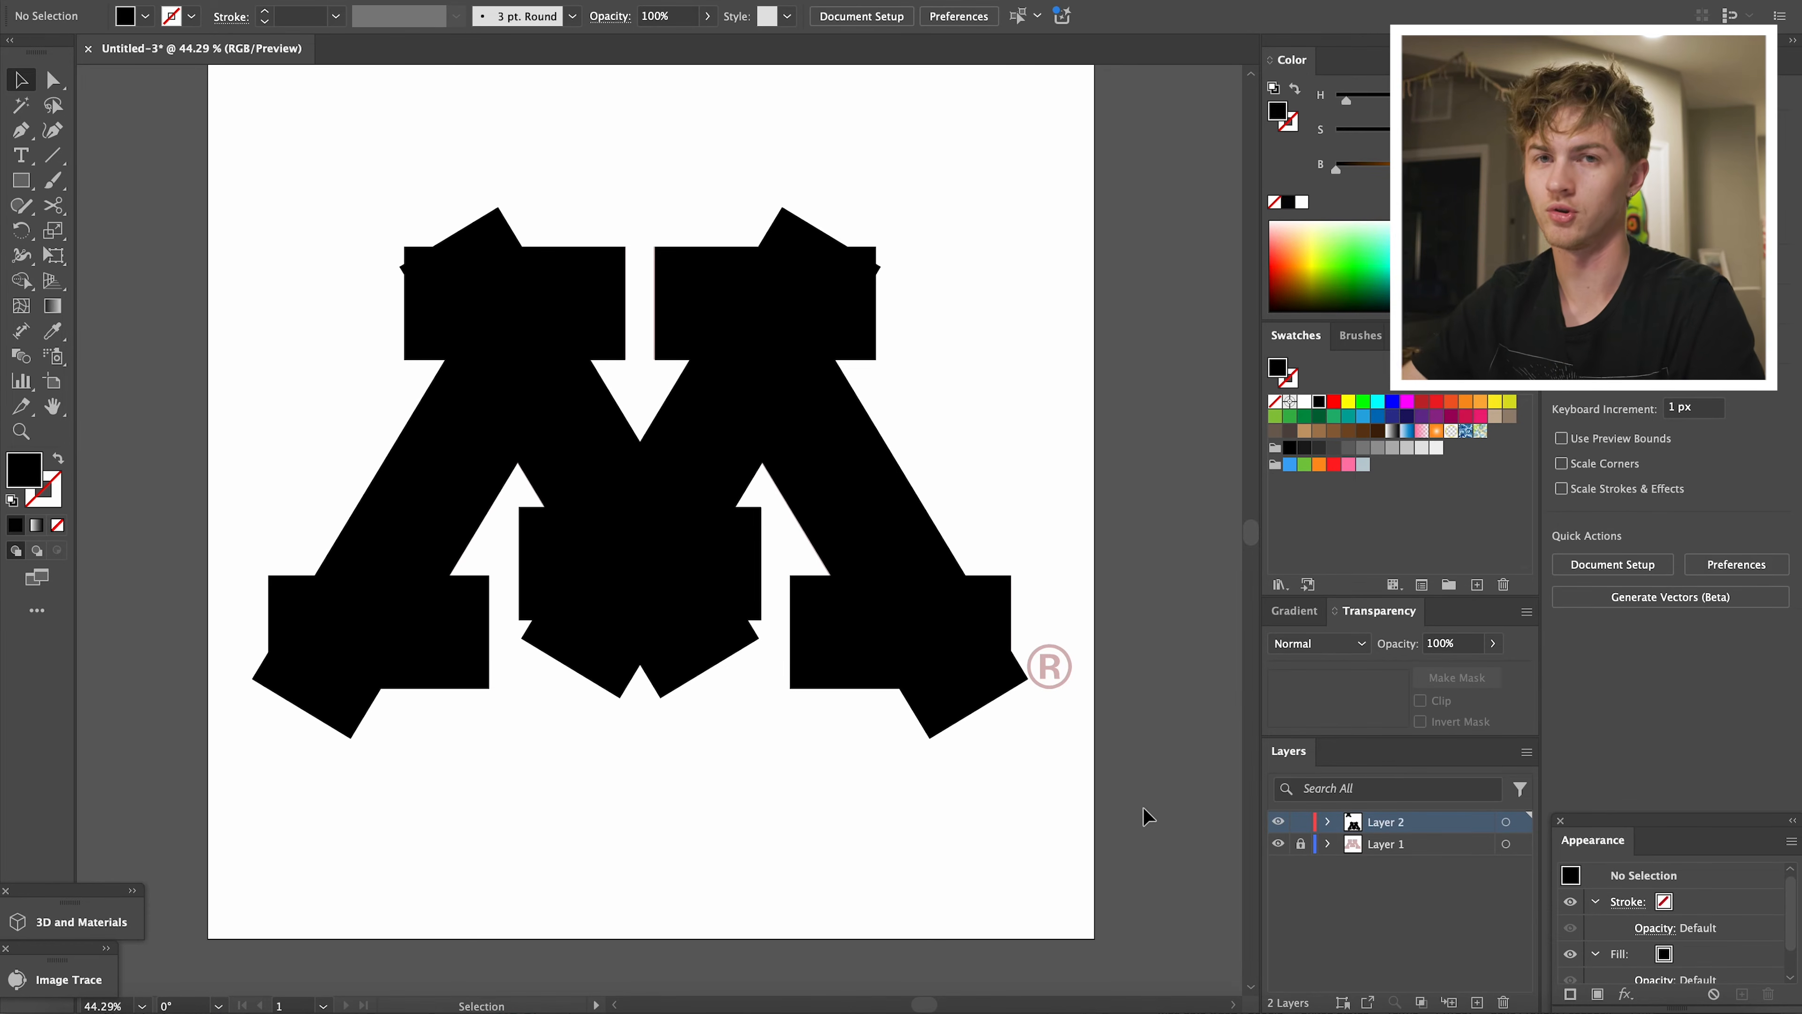
# Select all the rectangles and remove the diagonal ends protruding beyond the foot and upper serif blocks with the Shape Builder tool
pyautogui.moveTo(1077, 796); pyautogui.dragTo(200, 169)
pyautogui.press('z')
pyautogui.click(469, 474)
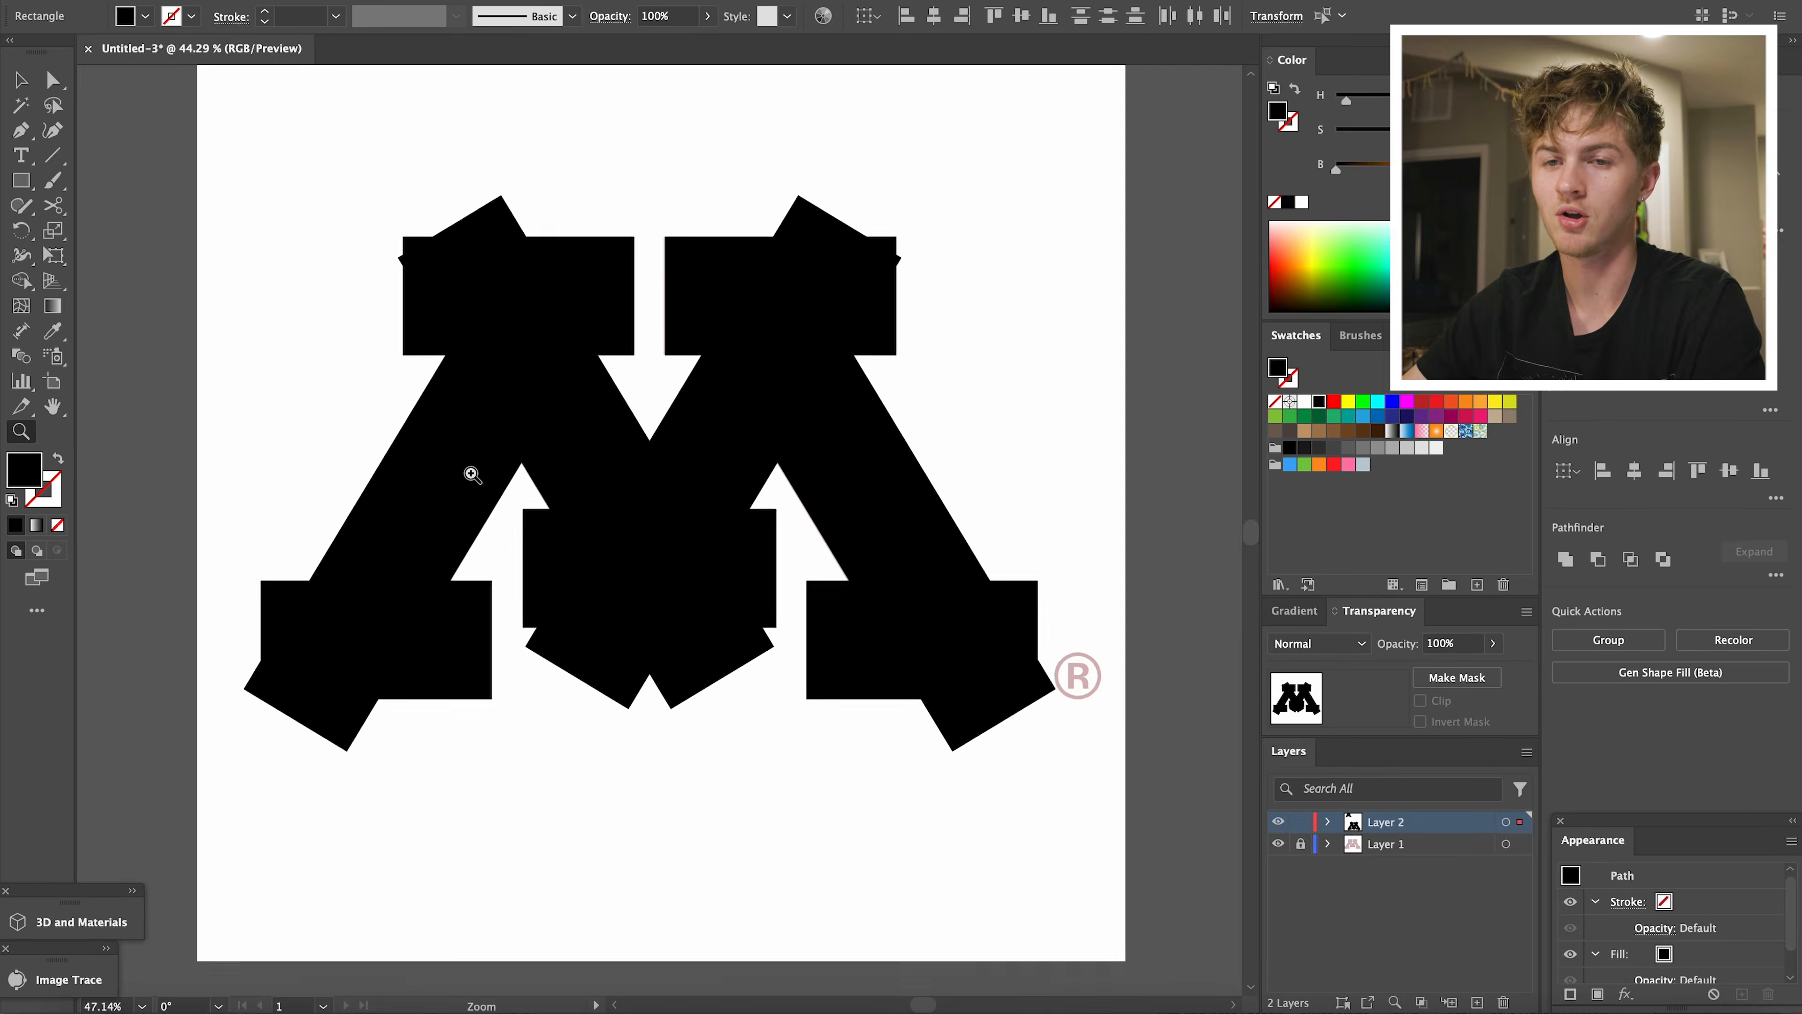
pyautogui.press('v')
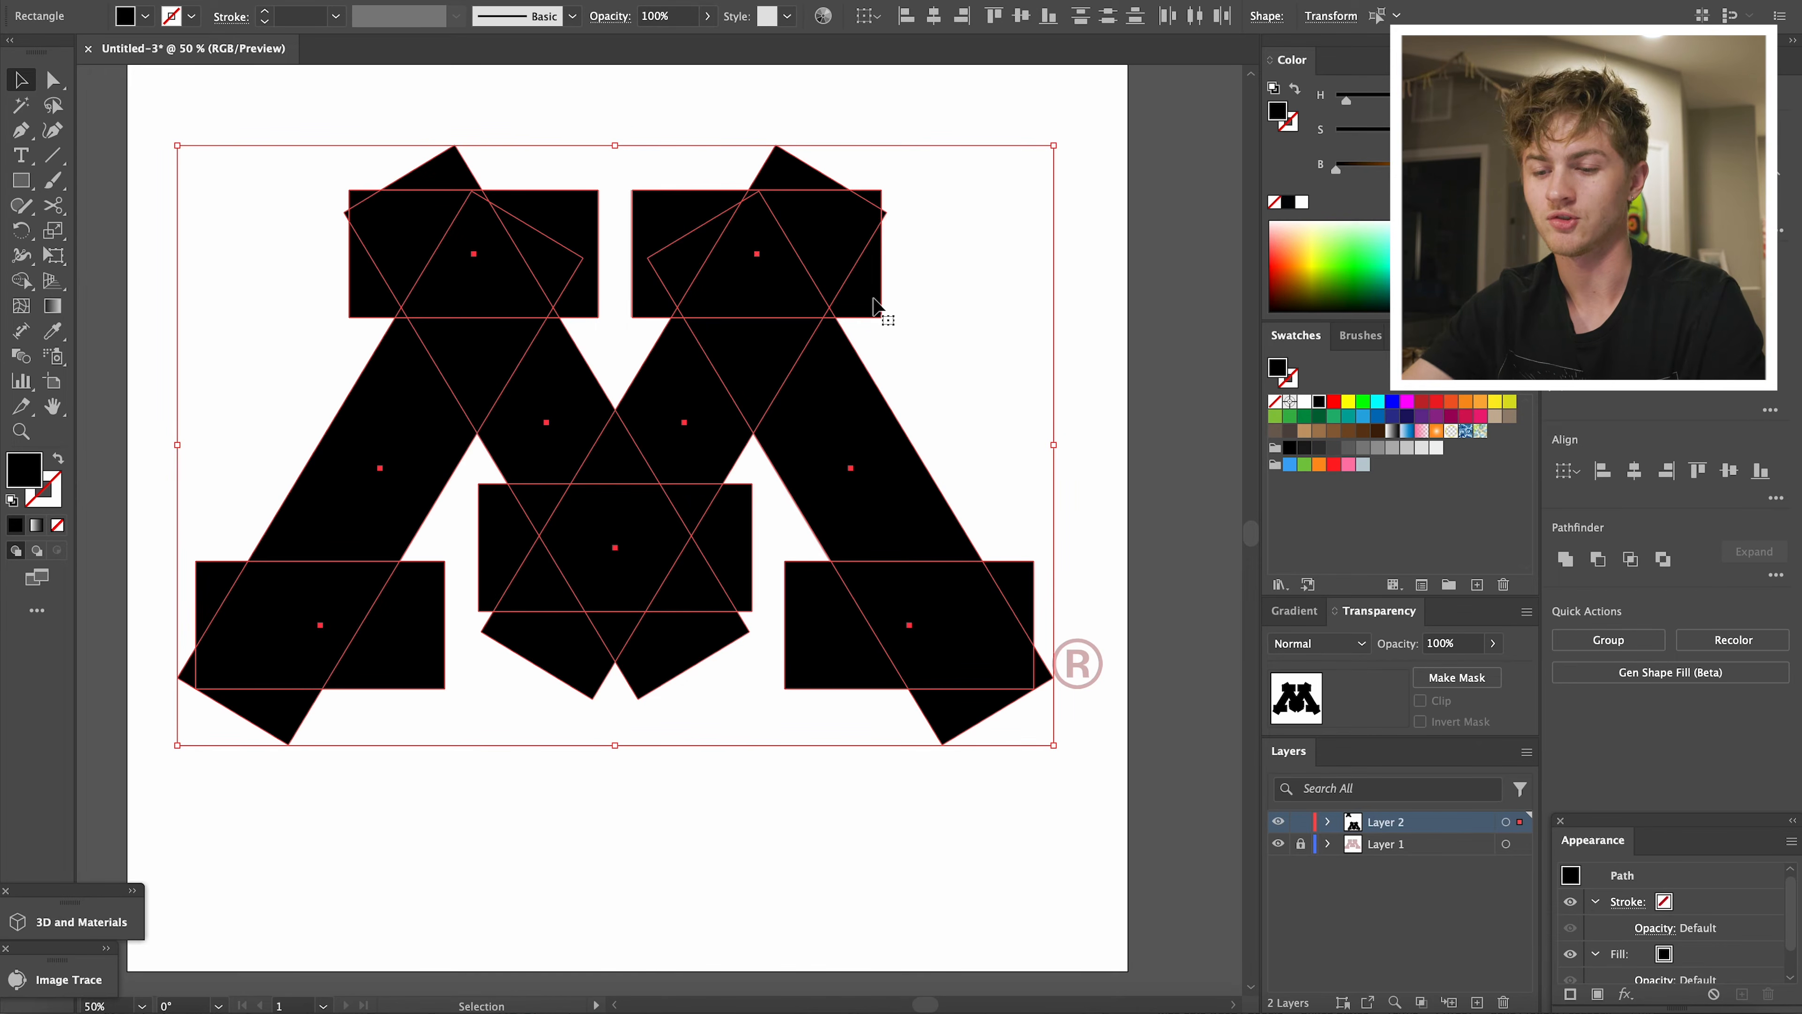
pyautogui.hotkey('shift', 'm')
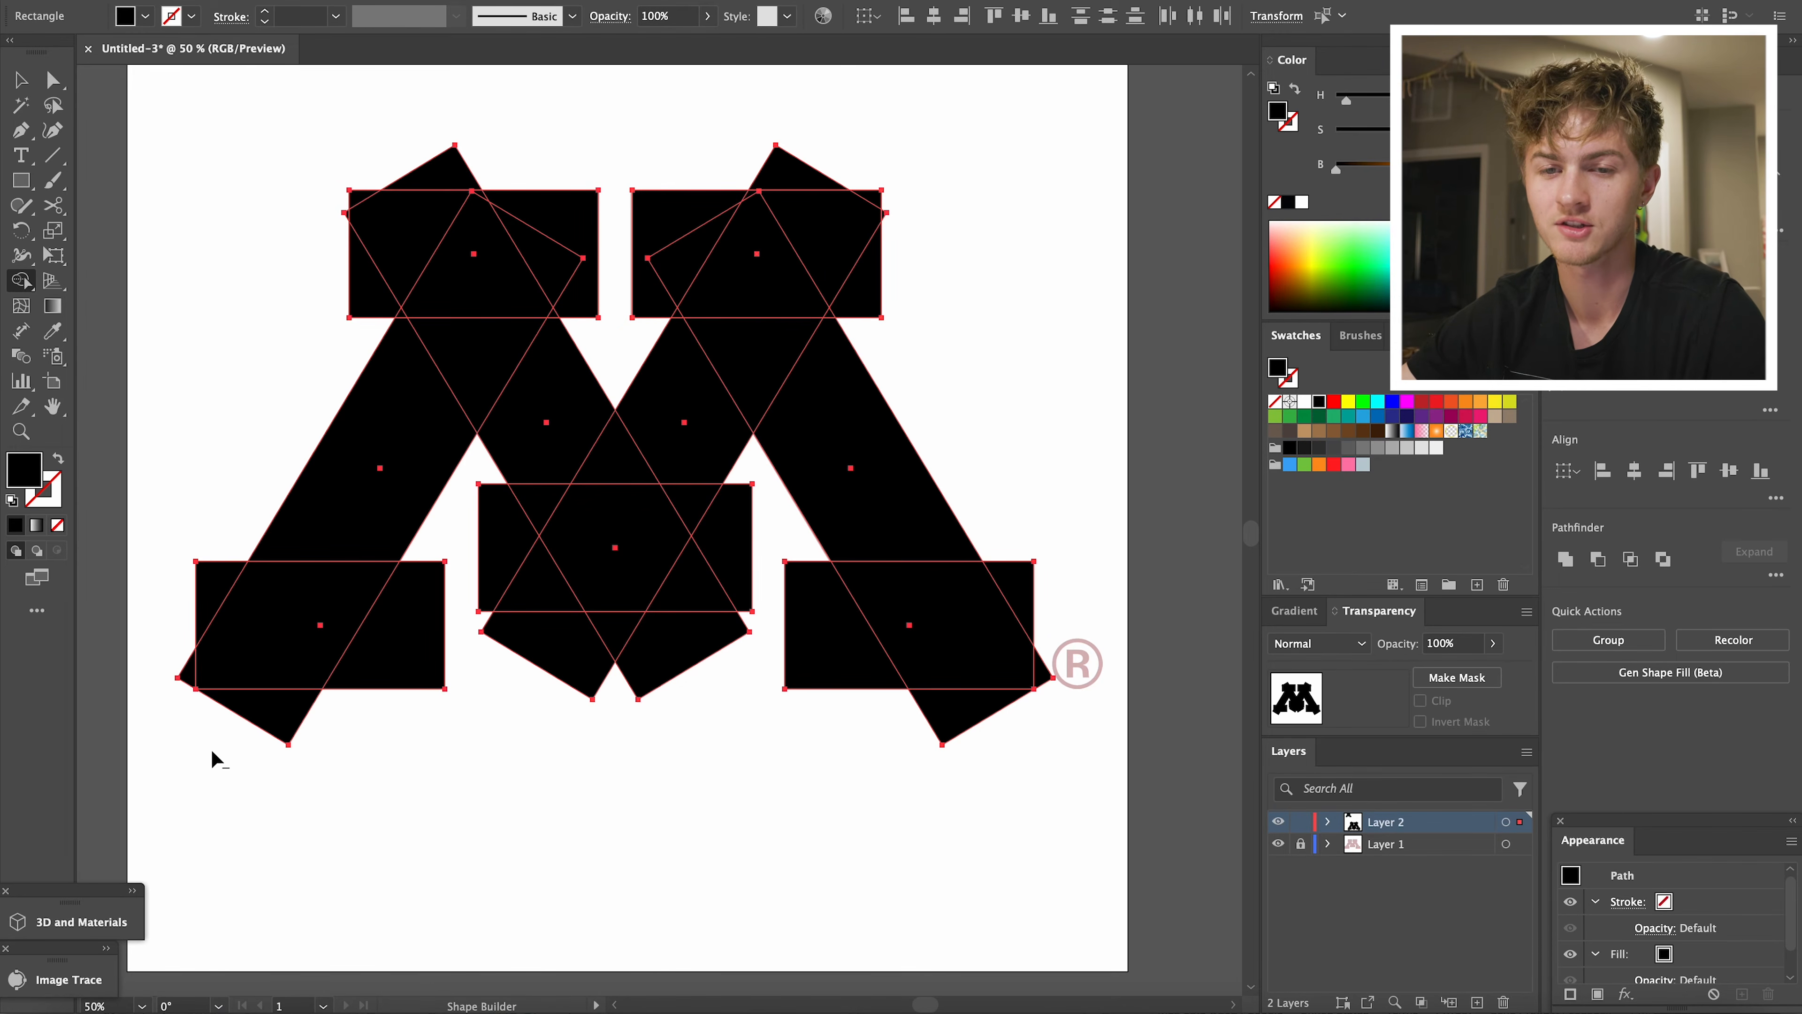
pyautogui.keyDown('alt'); pyautogui.click(188, 677); pyautogui.keyUp('alt')
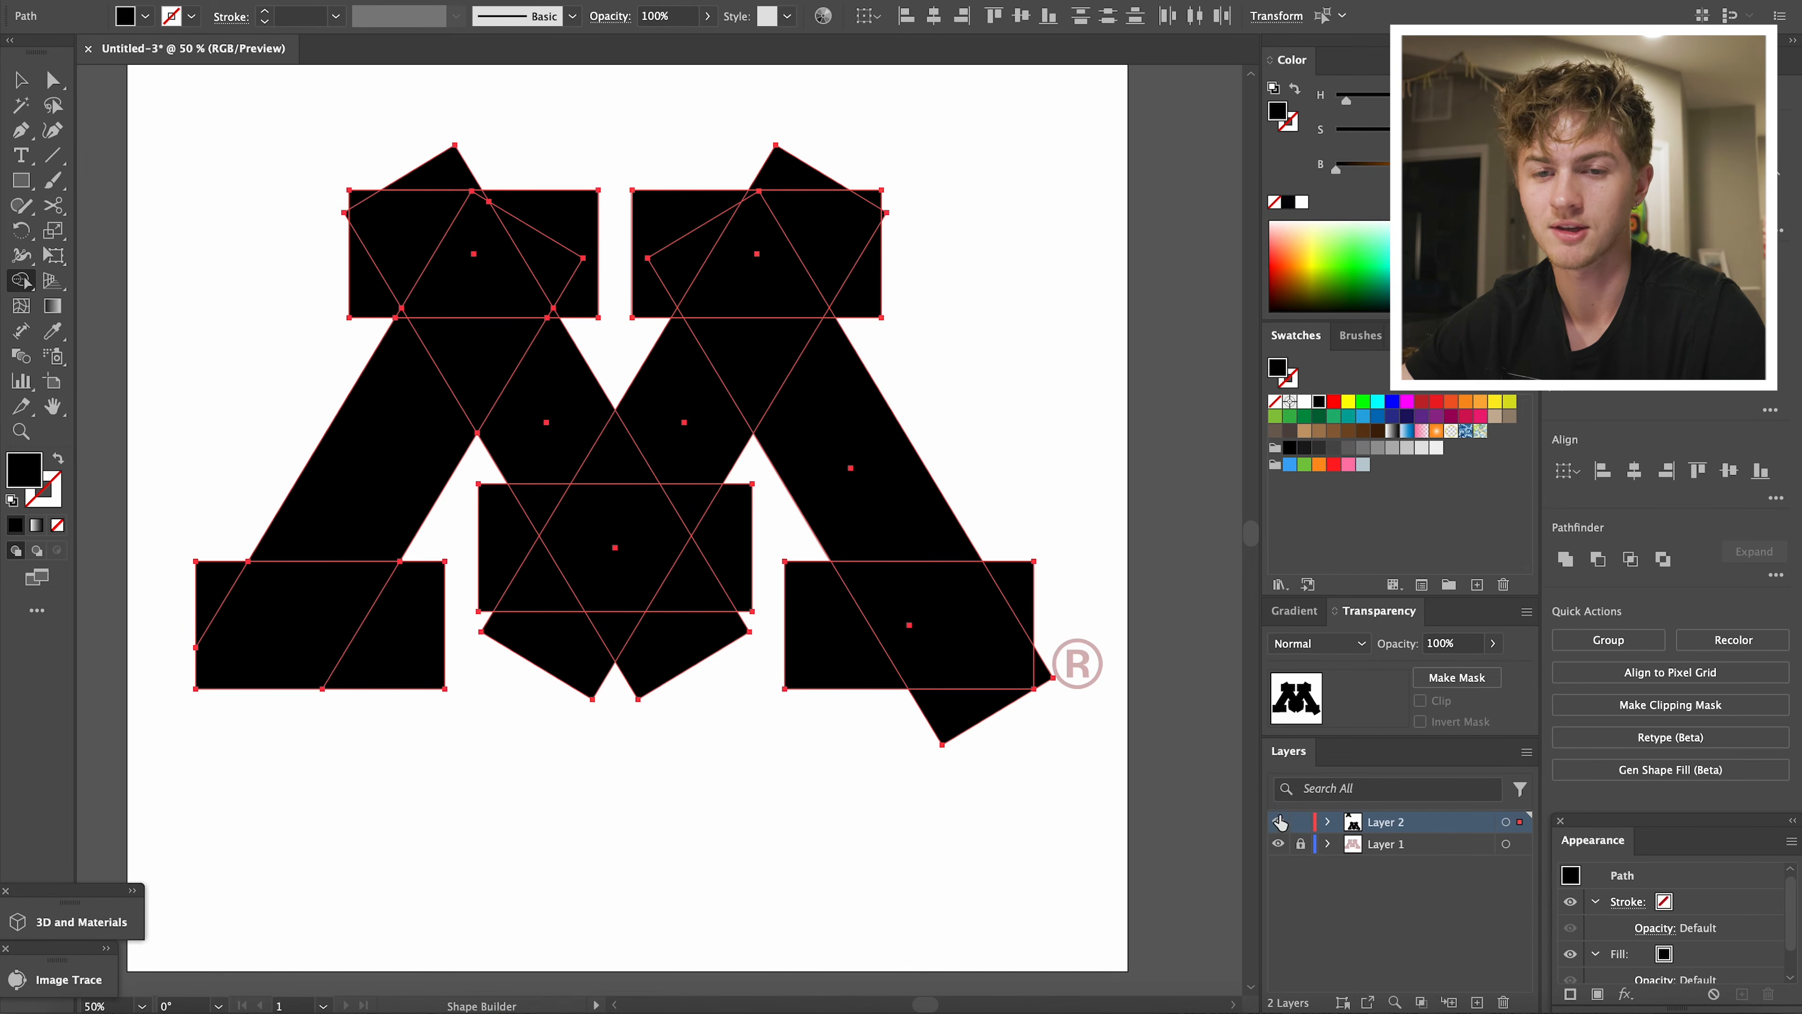
pyautogui.keyDown('alt'); pyautogui.click(953, 724); pyautogui.keyUp('alt')
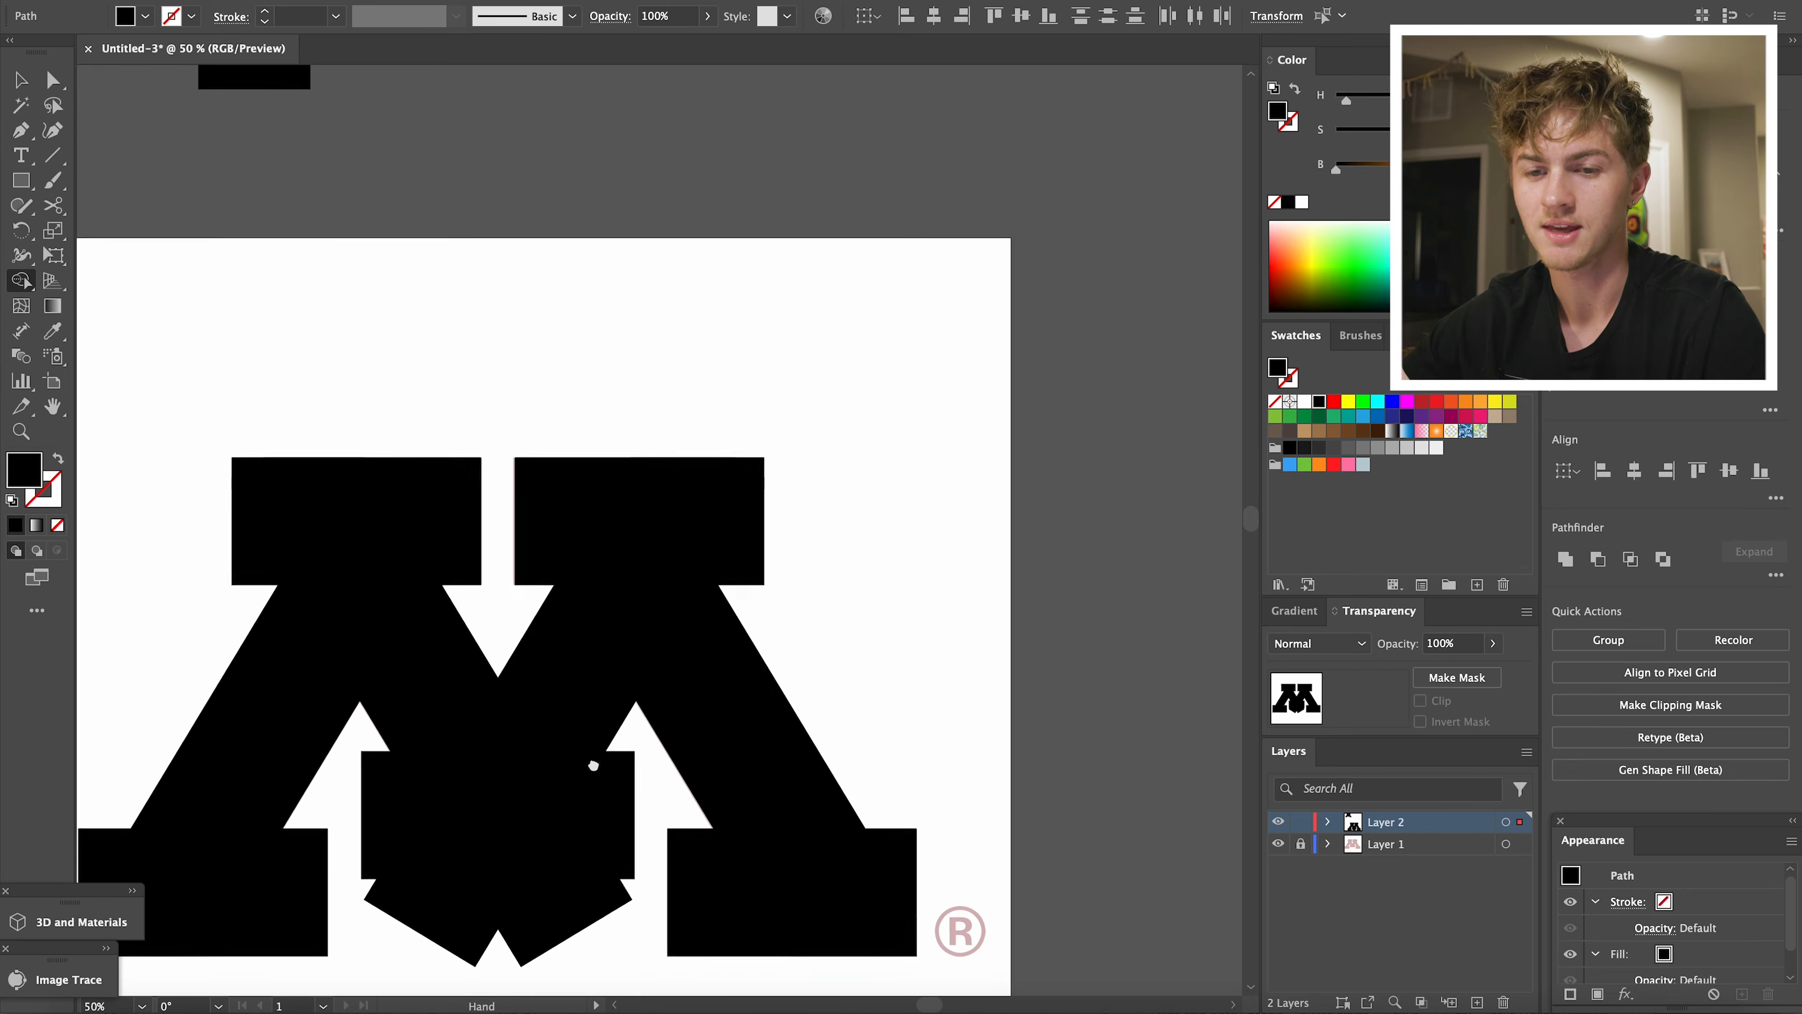
# Remove the pointed diagonal ends below the M's middle block with Shape Builder, and deselect the artwork
pyautogui.moveTo(591, 764); pyautogui.dragTo(753, 599)
pyautogui.moveTo(692, 748)
pyautogui.mouseDown()
pyautogui.moveTo(617, 752)
pyautogui.moveTo(695, 773)
pyautogui.moveTo(603, 799)
pyautogui.moveTo(688, 813)
pyautogui.mouseUp()
pyautogui.press('v')
pyautogui.click(701, 782)
# Select the M's upper-left serif block, diagonals and left foot in turn to inspect its separate pieces
pyautogui.press('z')
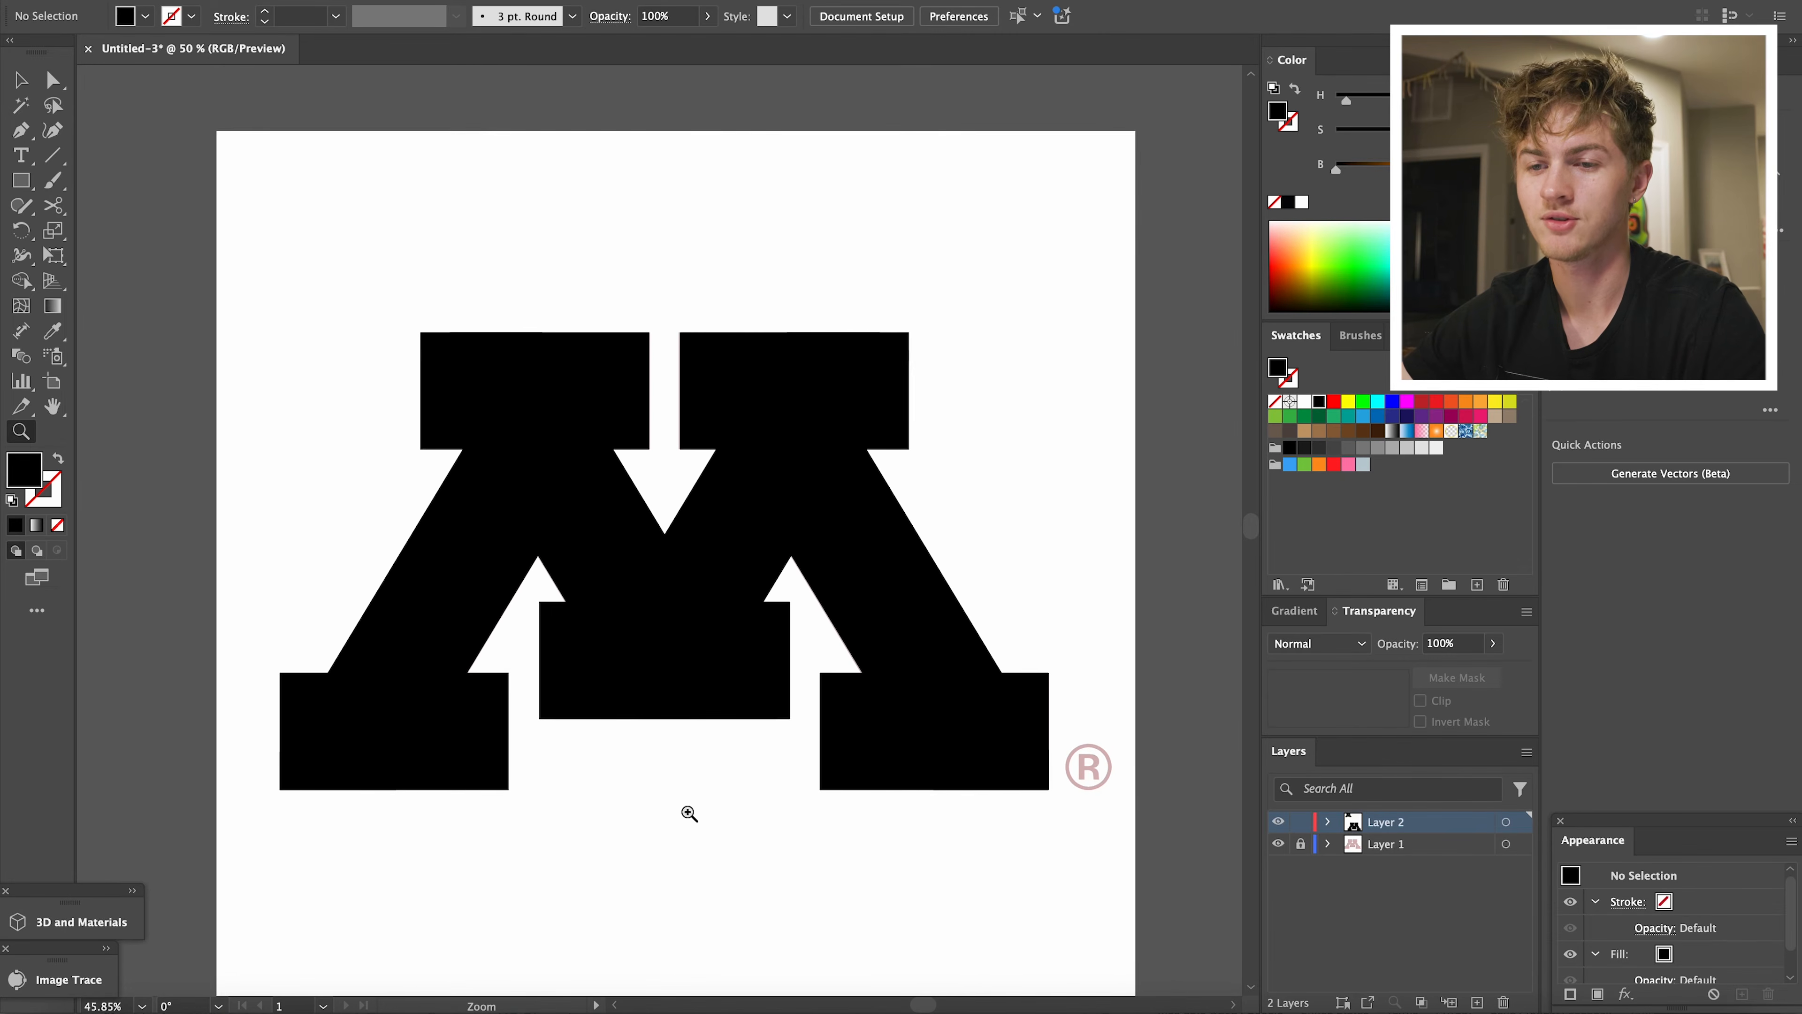
pyautogui.press('v')
pyautogui.click(559, 403)
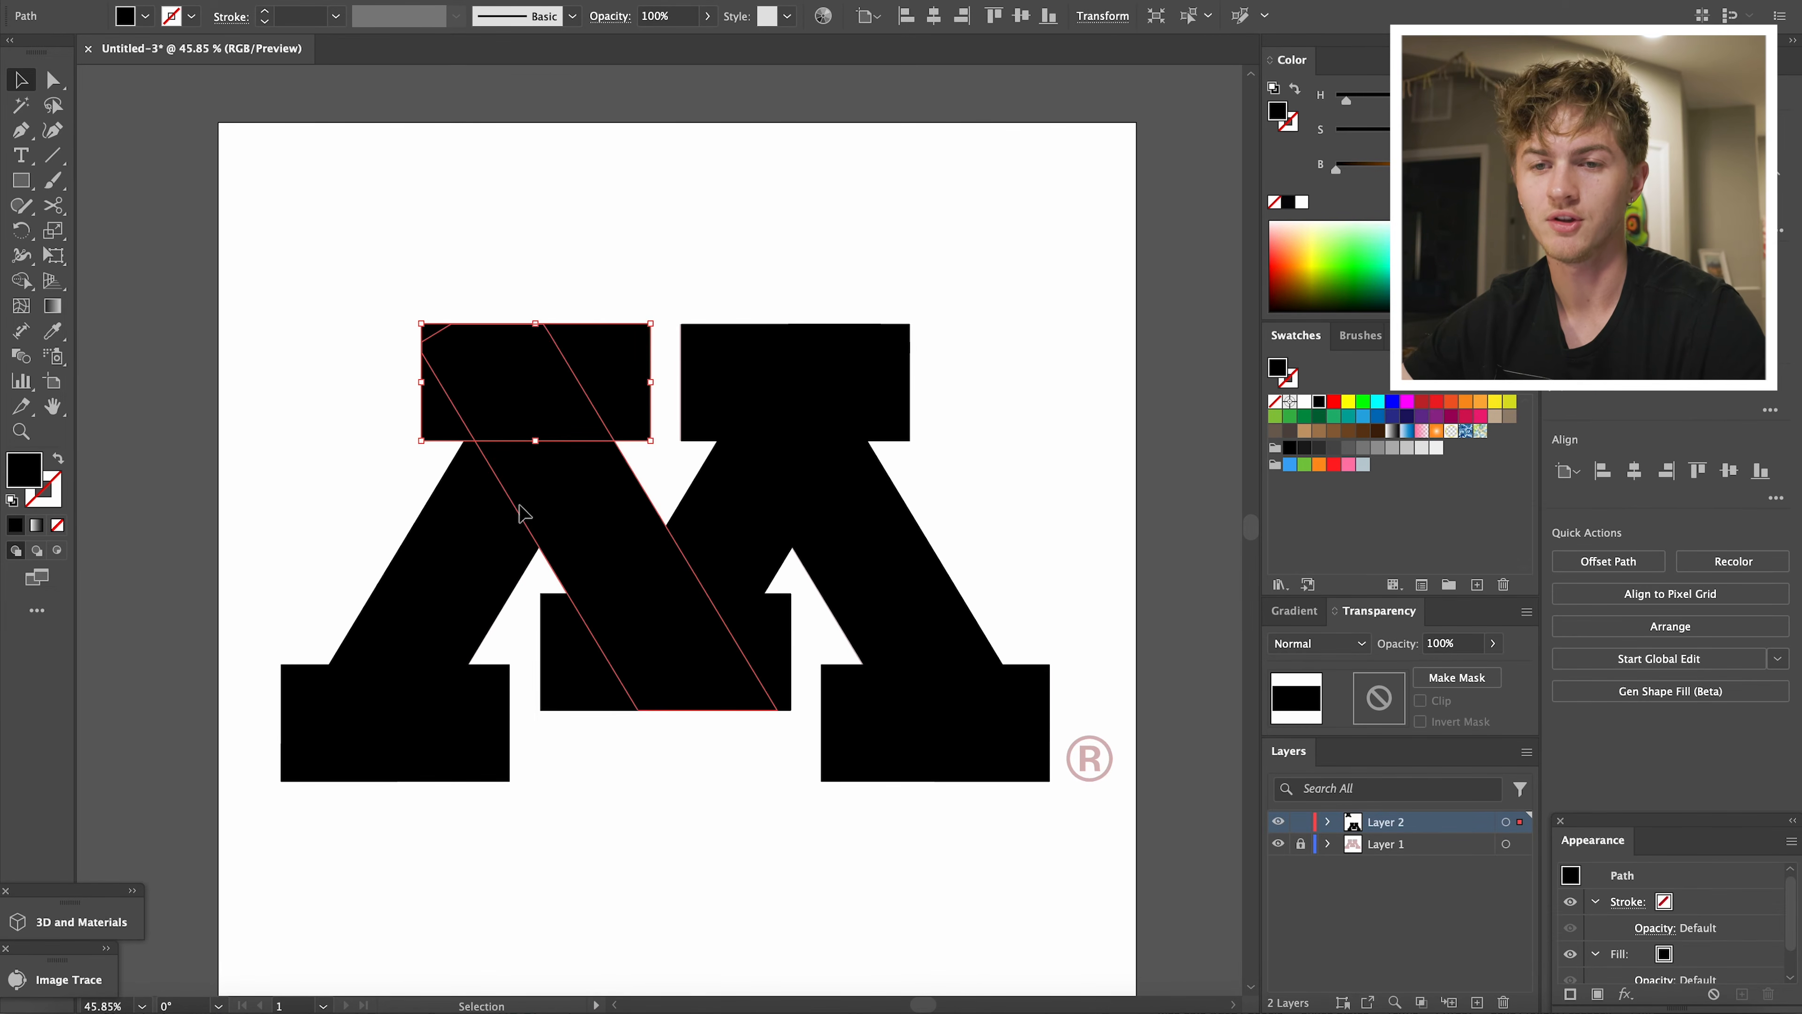
pyautogui.click(519, 506)
pyautogui.click(427, 626)
pyautogui.click(318, 685)
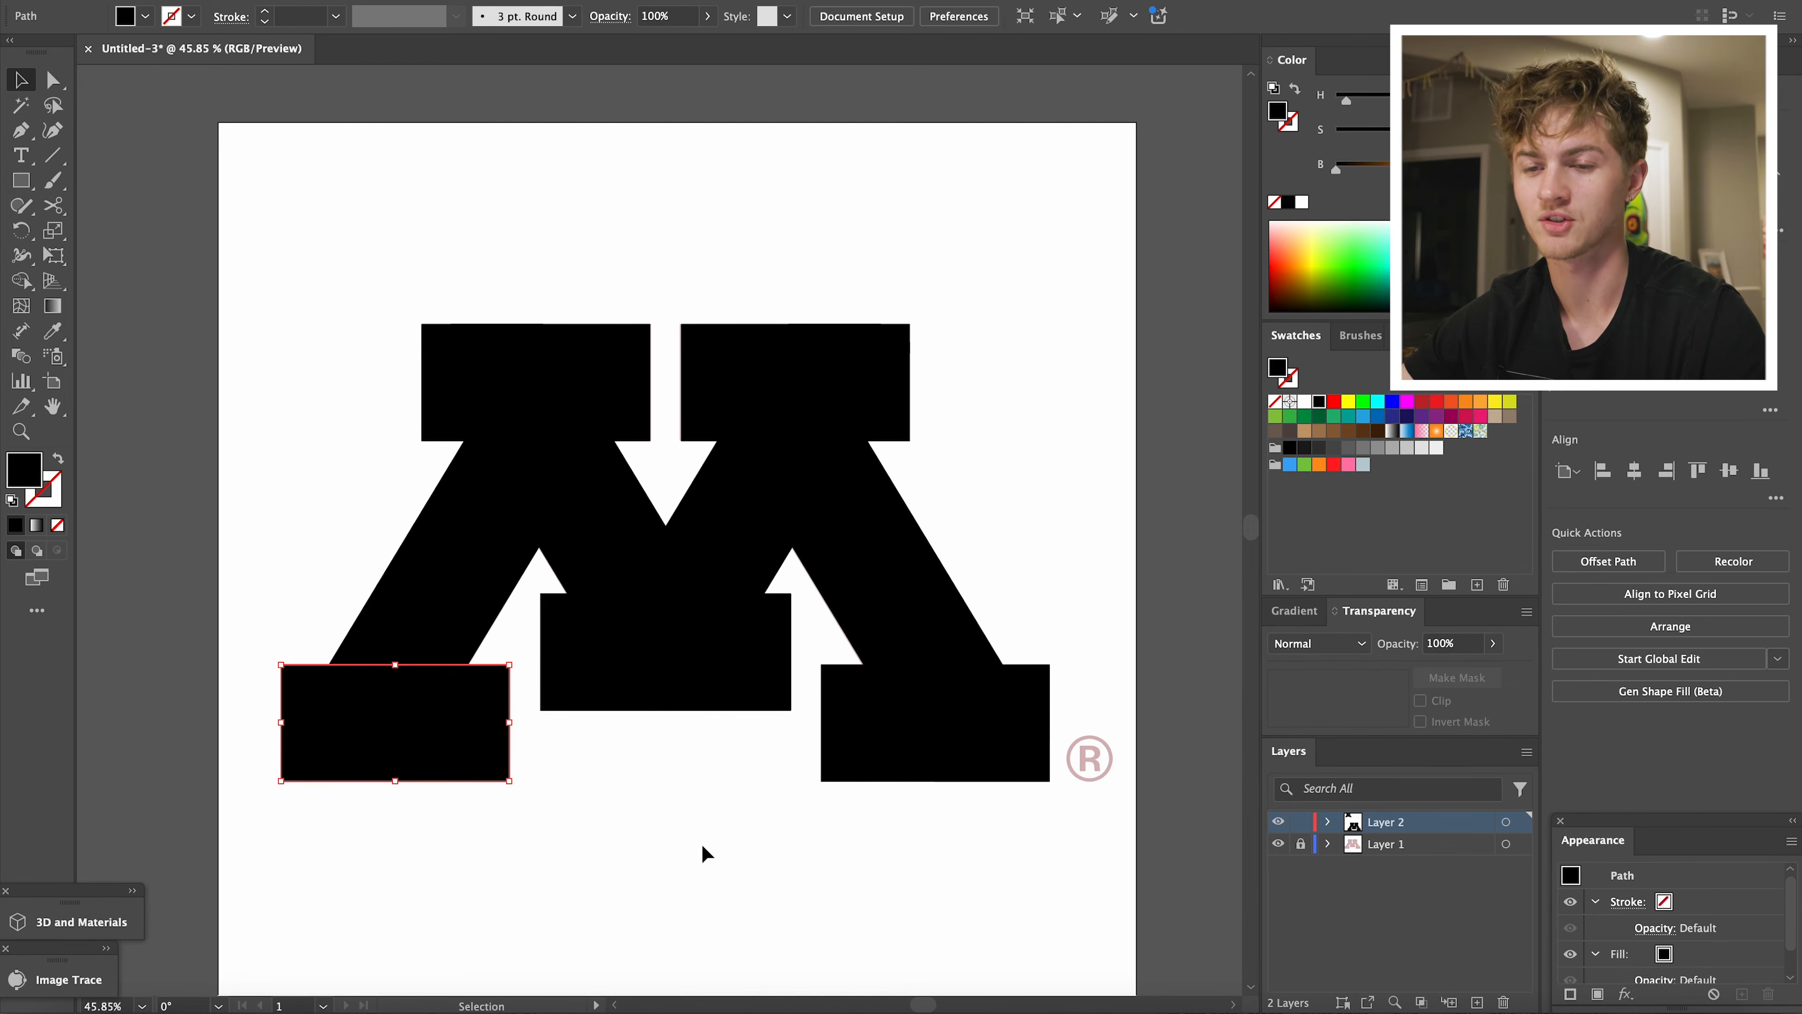
# Select all pieces of the M and merge every overlapping region into one shape with the Shape Builder tool
pyautogui.moveTo(1012, 855); pyautogui.dragTo(233, 282)
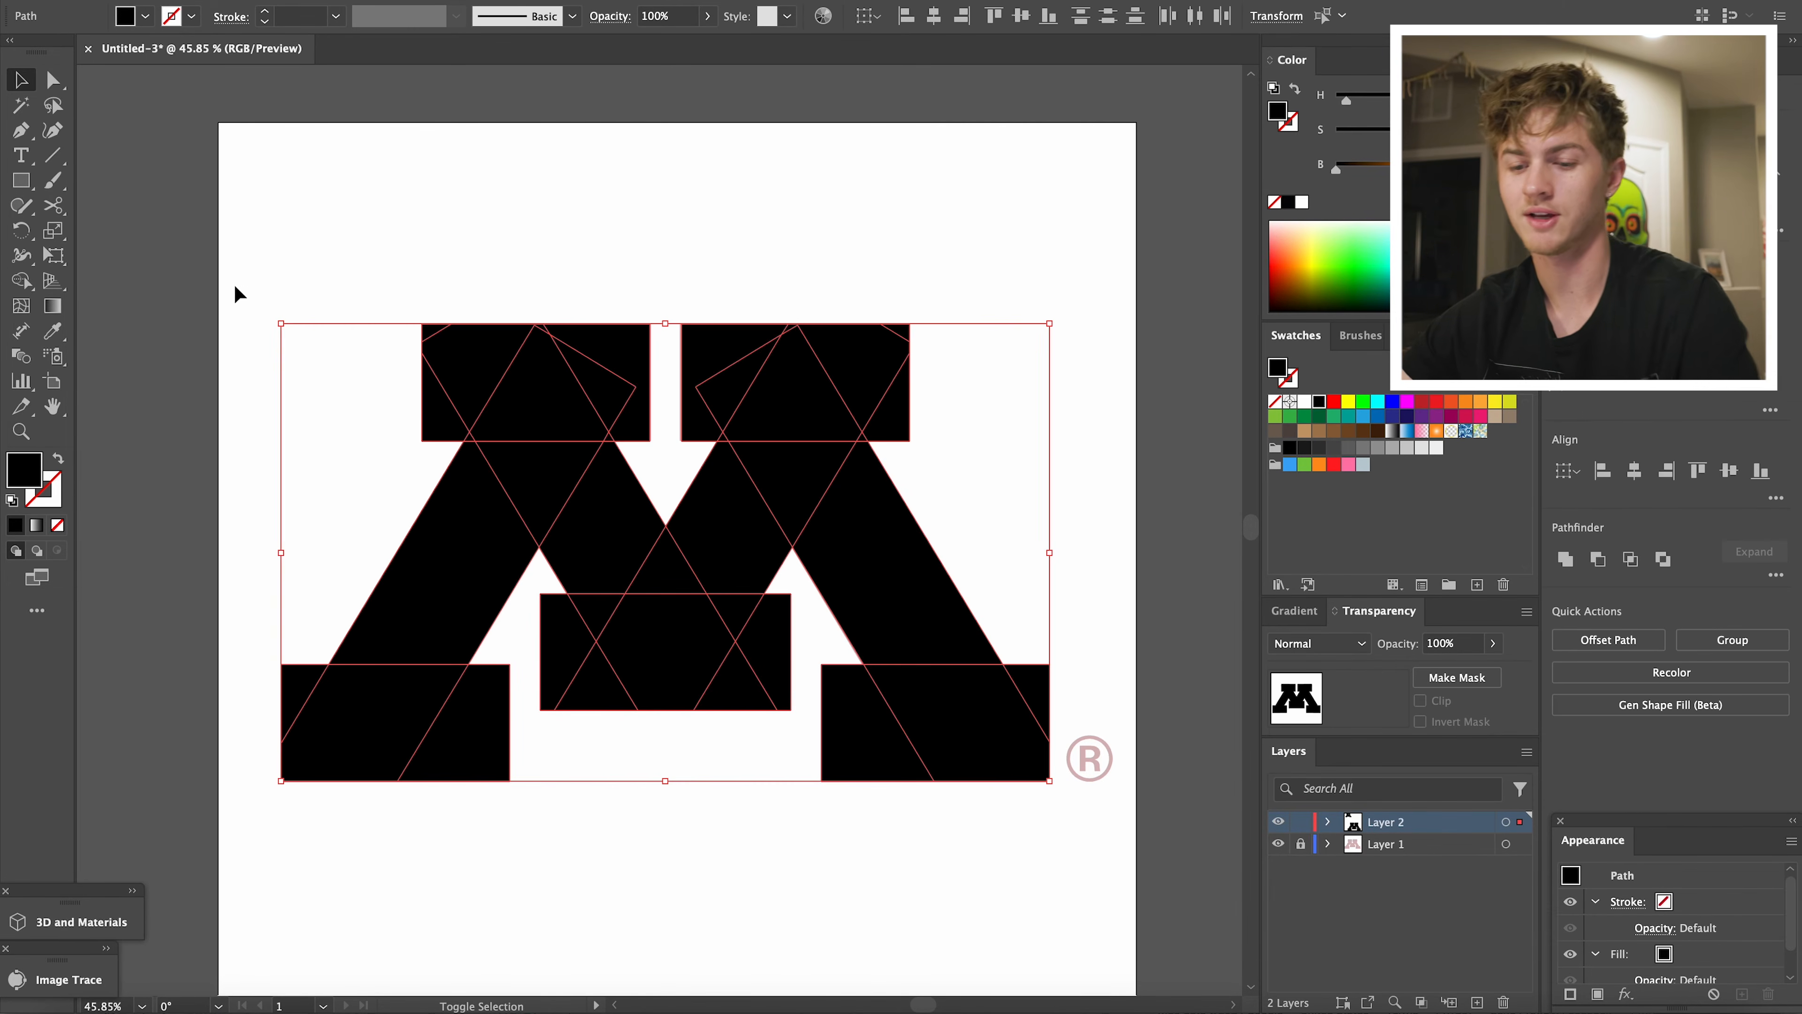
pyautogui.hotkey('shift', 'm')
pyautogui.moveTo(292, 699)
pyautogui.mouseDown()
pyautogui.moveTo(359, 724)
pyautogui.moveTo(449, 736)
pyautogui.moveTo(400, 643)
pyautogui.moveTo(439, 533)
pyautogui.moveTo(596, 401)
pyautogui.moveTo(630, 397)
pyautogui.moveTo(508, 345)
pyautogui.moveTo(431, 337)
pyautogui.mouseUp()
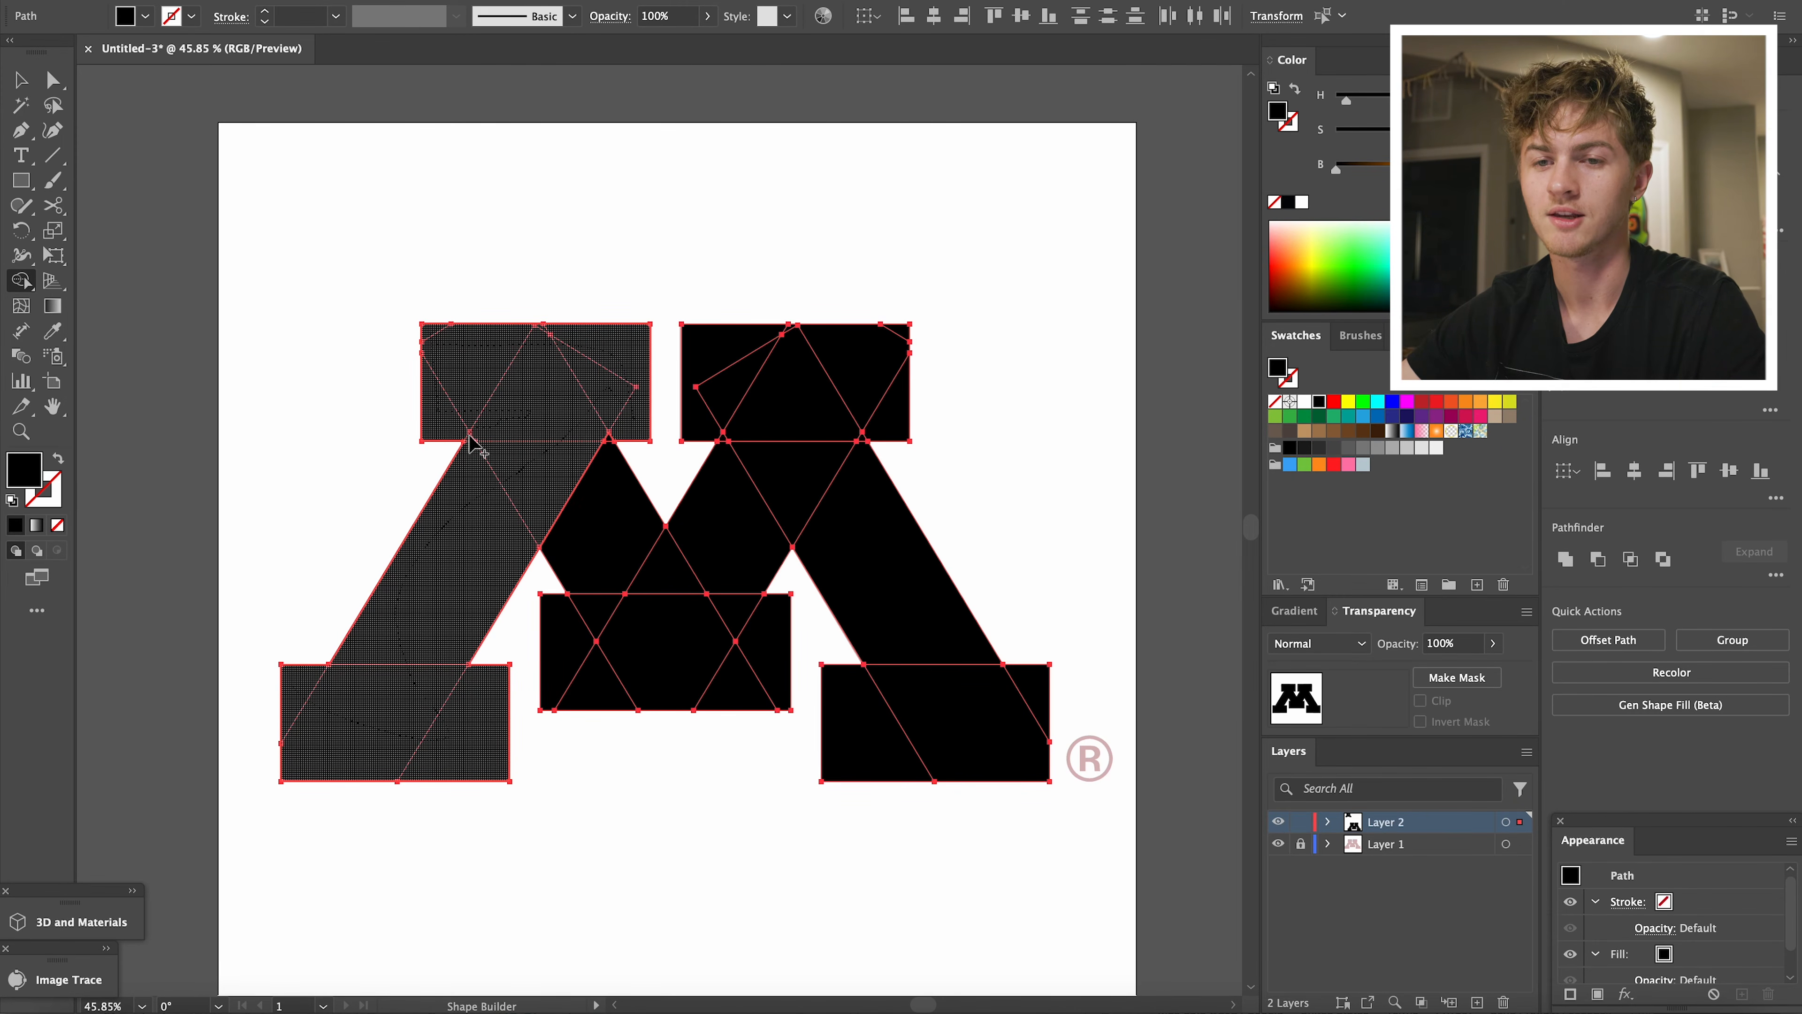
pyautogui.moveTo(605, 433); pyautogui.dragTo(595, 460)
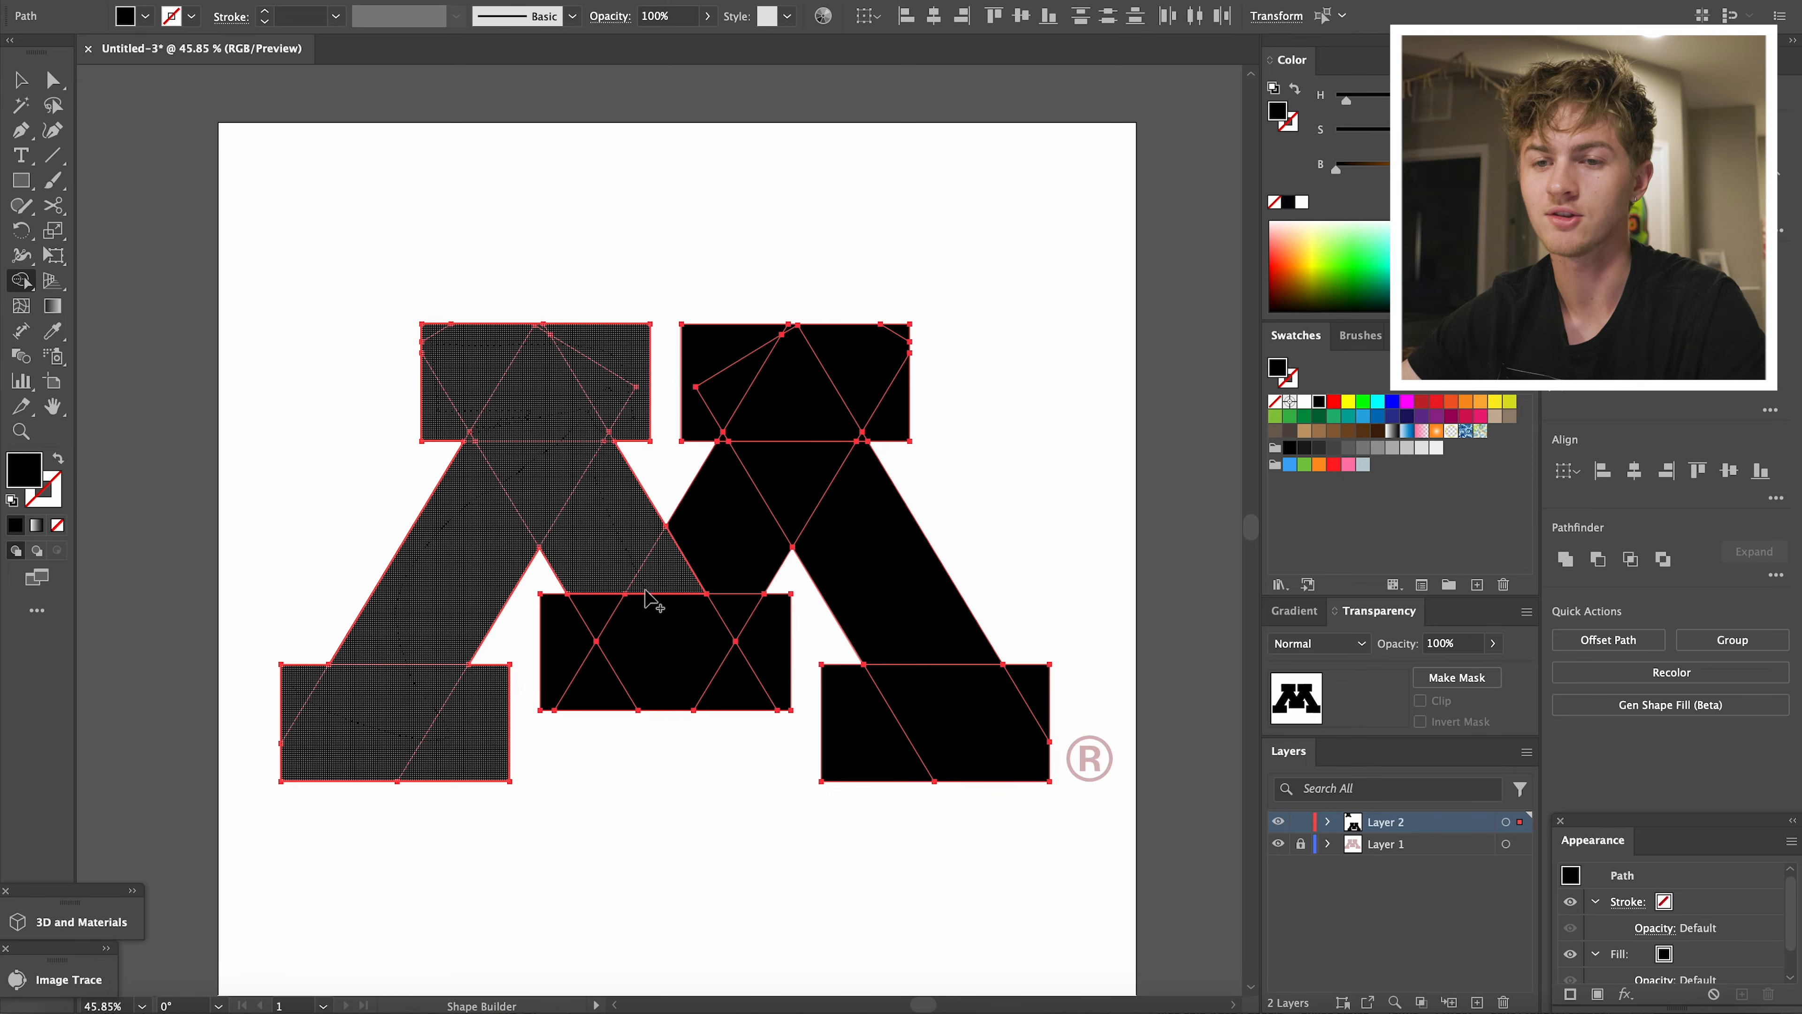
pyautogui.moveTo(651, 600)
pyautogui.mouseDown()
pyautogui.moveTo(568, 651)
pyautogui.moveTo(740, 681)
pyautogui.moveTo(752, 606)
pyautogui.moveTo(699, 586)
pyautogui.moveTo(733, 487)
pyautogui.moveTo(776, 464)
pyautogui.moveTo(762, 397)
pyautogui.moveTo(718, 434)
pyautogui.moveTo(909, 345)
pyautogui.mouseUp()
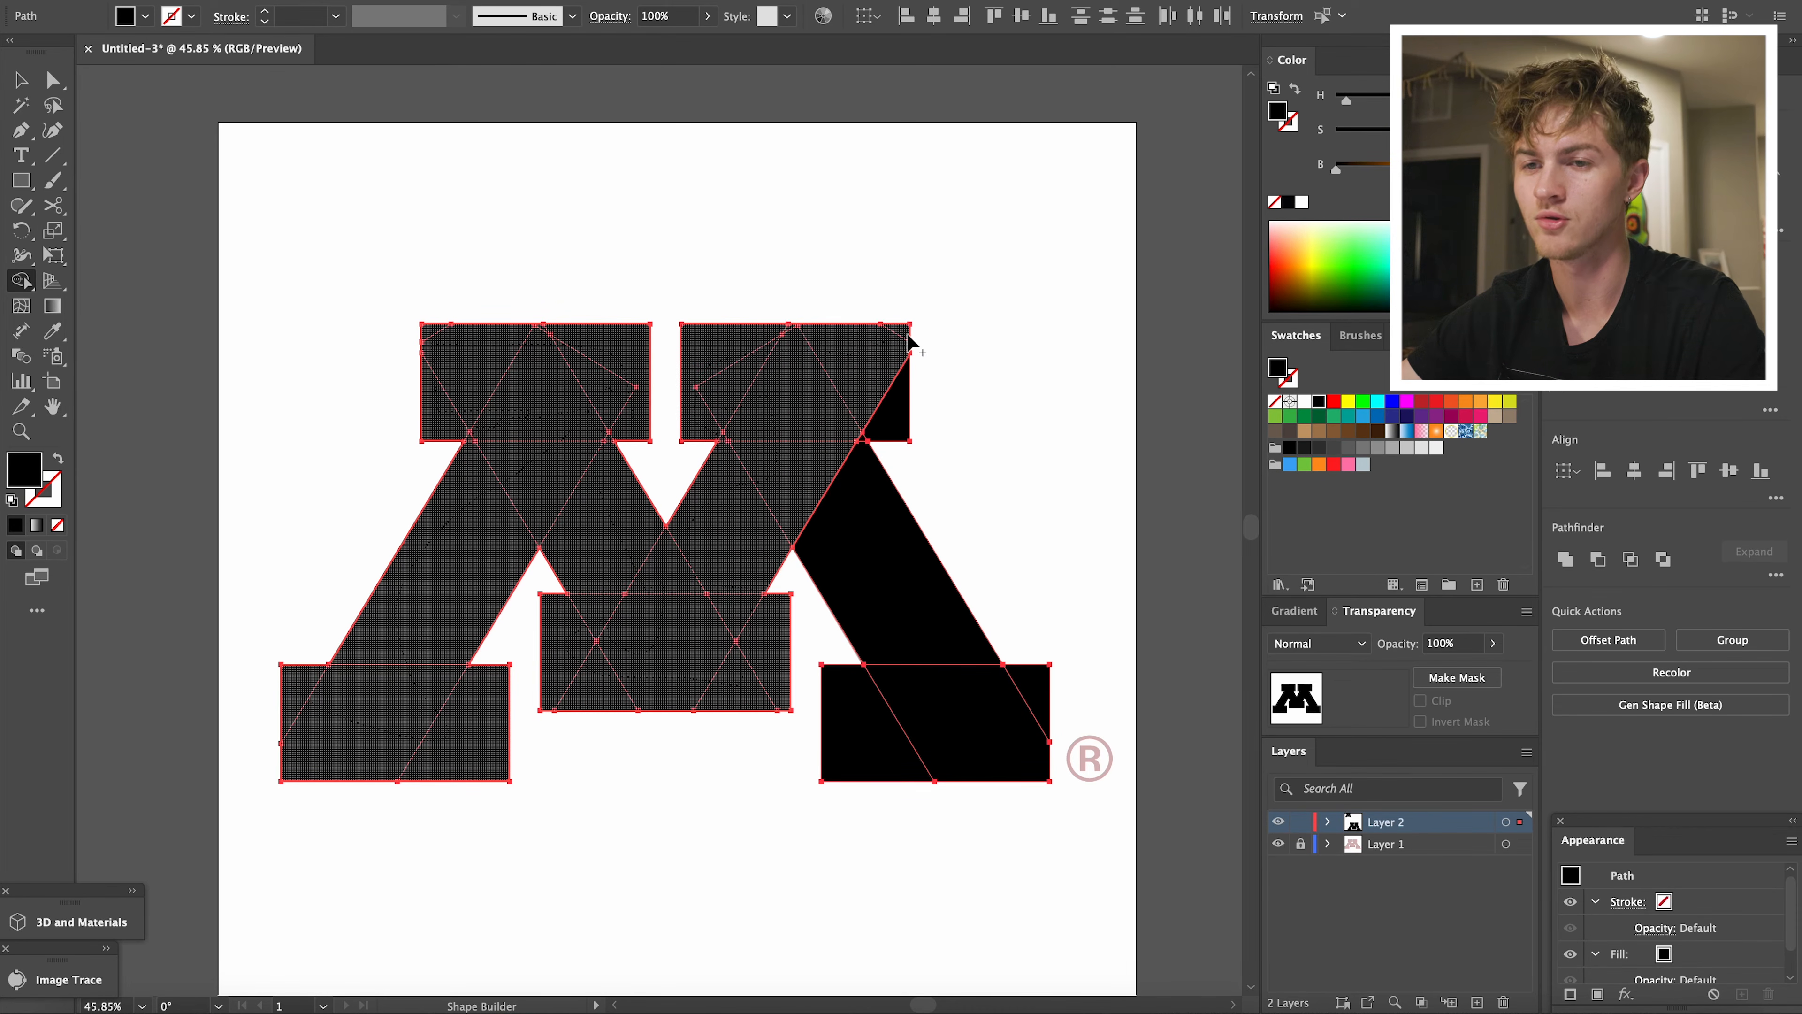
pyautogui.moveTo(861, 444)
pyautogui.mouseDown()
pyautogui.moveTo(945, 689)
pyautogui.moveTo(892, 736)
pyautogui.mouseUp()
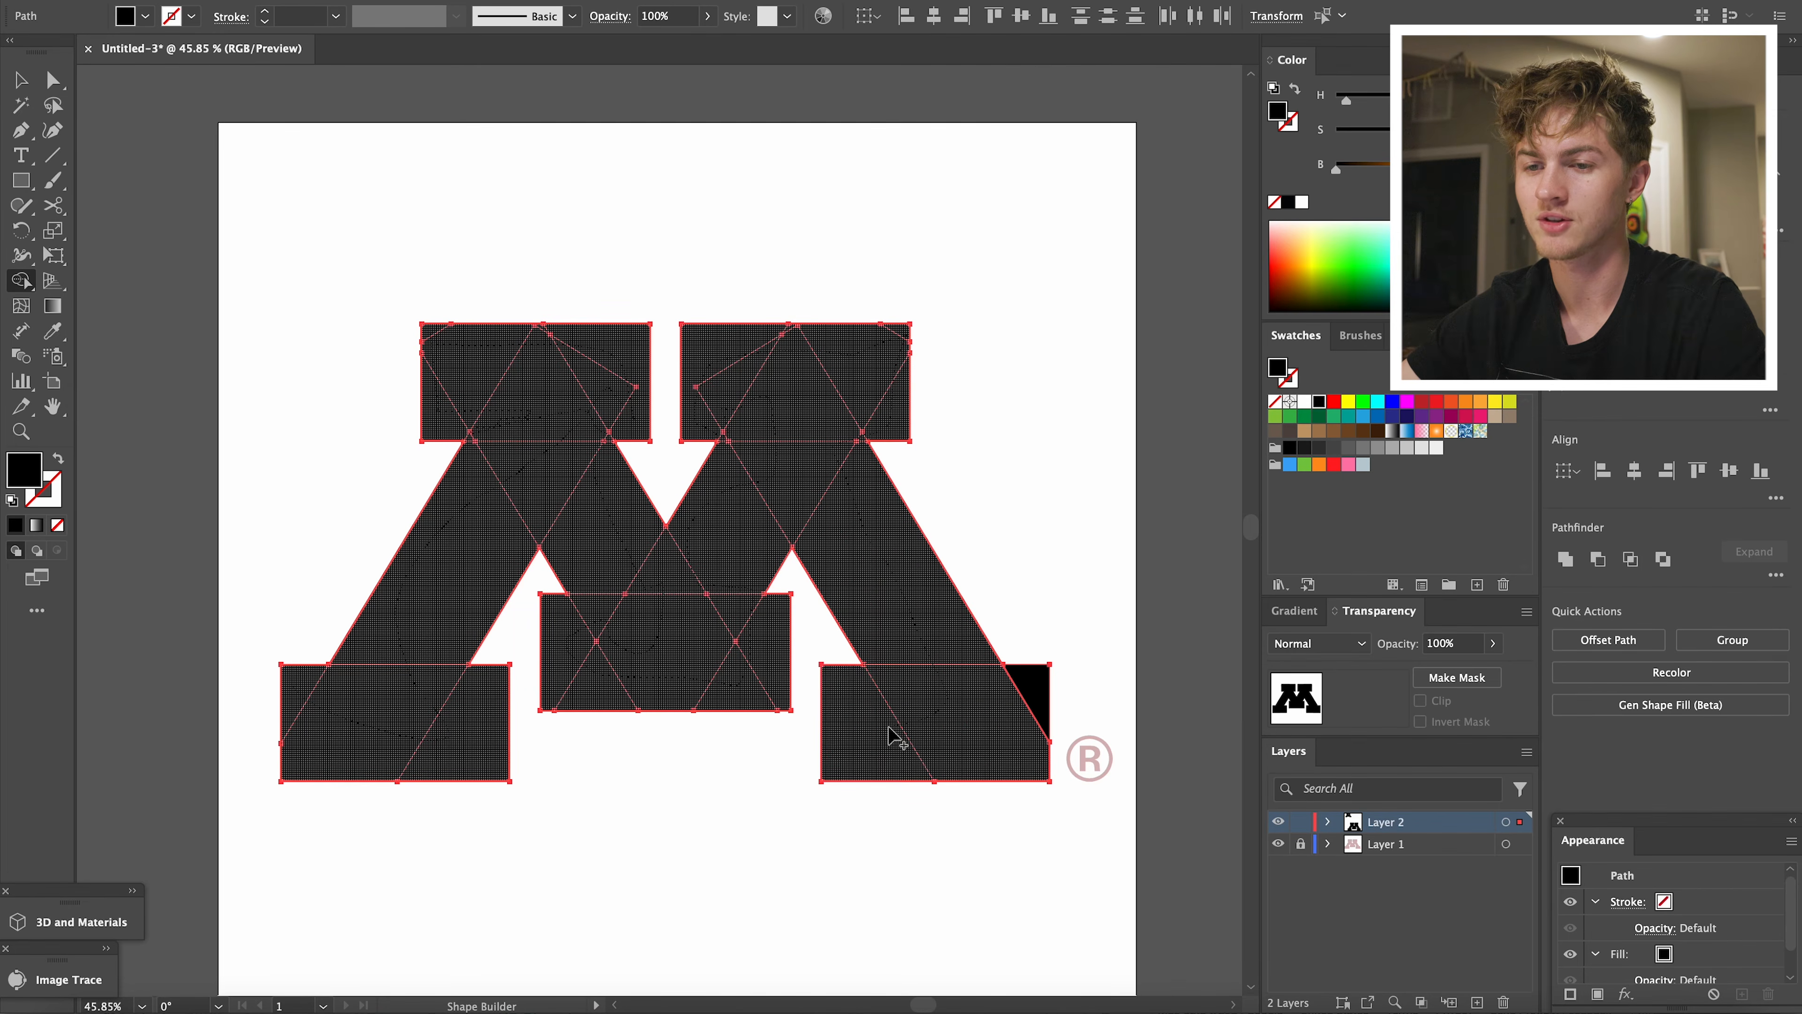
pyautogui.moveTo(1028, 691); pyautogui.dragTo(1028, 694)
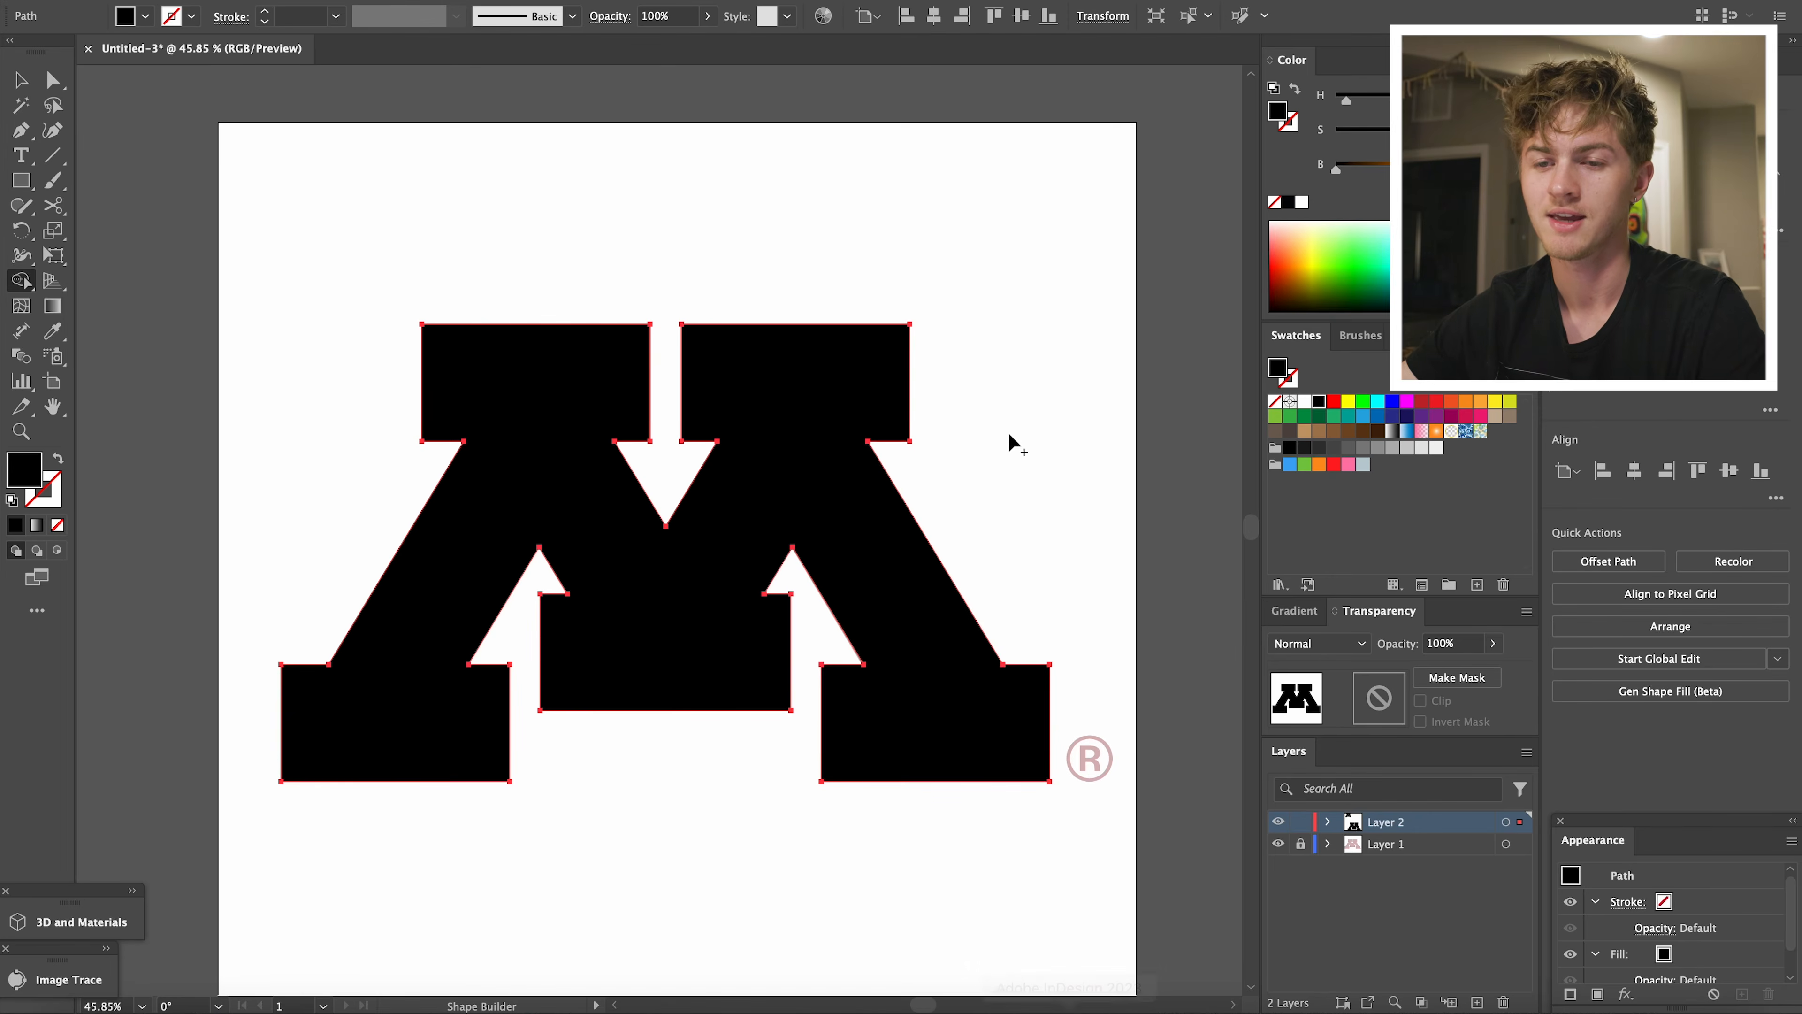
pyautogui.press('z')
pyautogui.moveTo(885, 592)
pyautogui.mouseDown()
pyautogui.moveTo(857, 606)
pyautogui.moveTo(944, 657)
pyautogui.mouseUp()
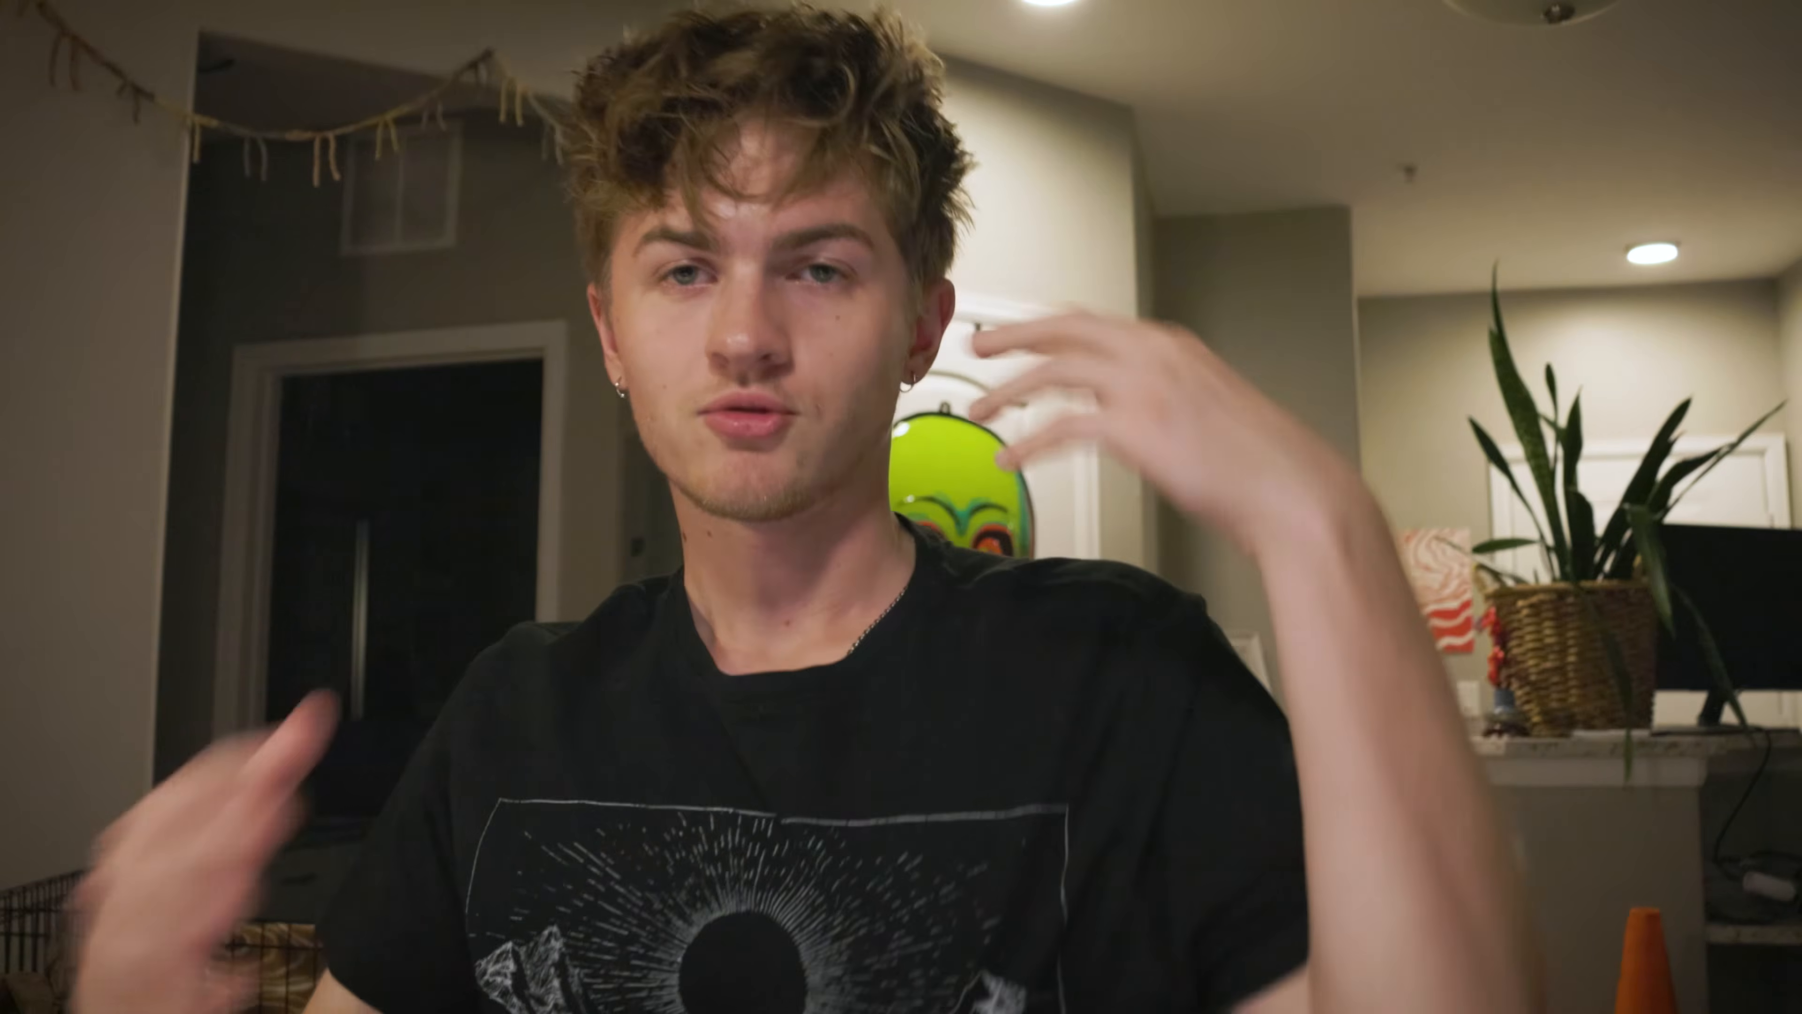